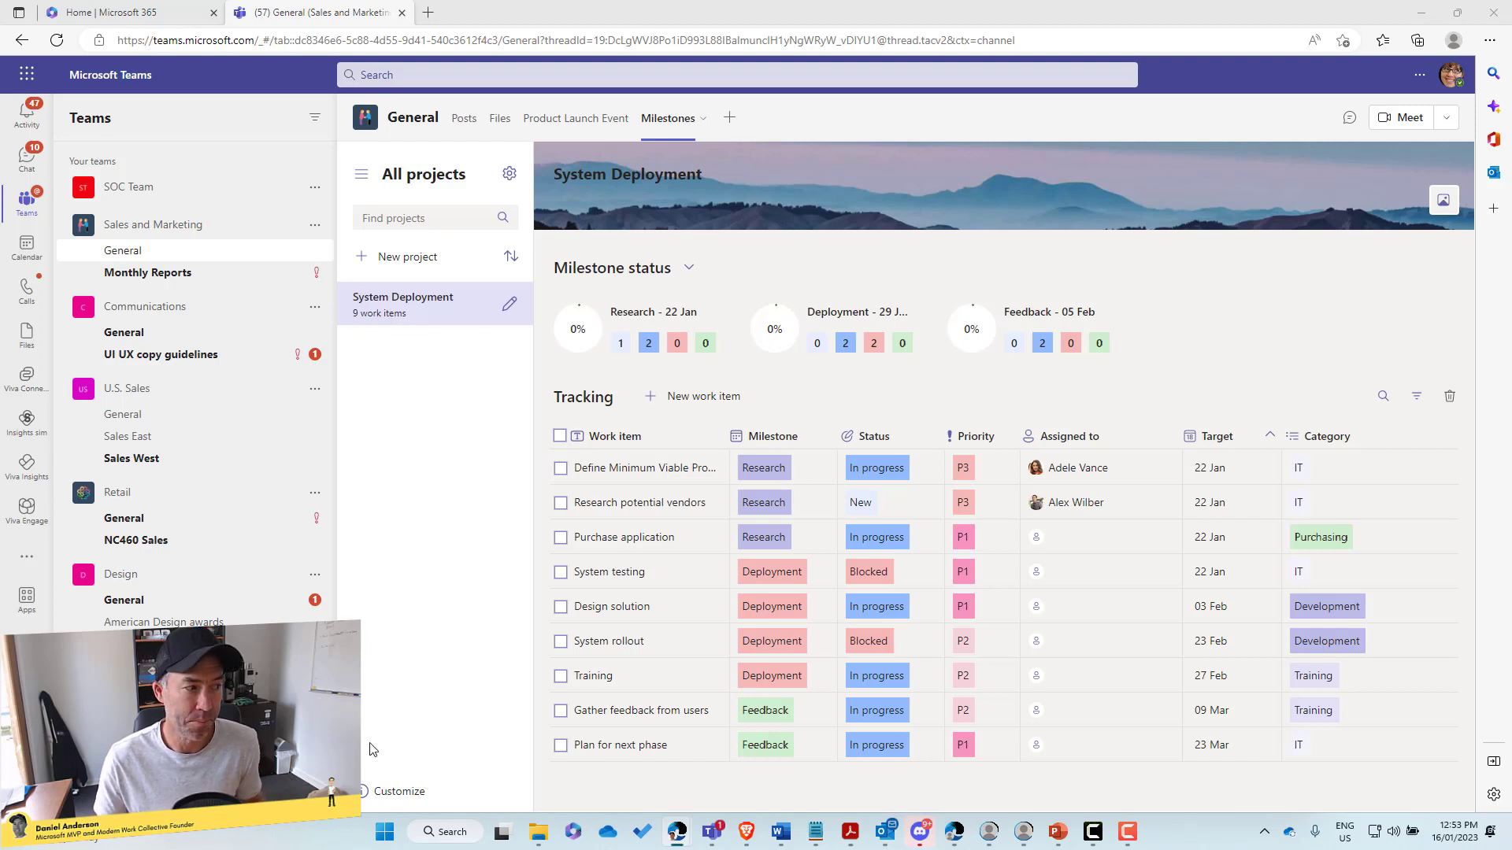
Step: Search the Teams app store for "milestone" and open the details of the Milestones app by Microsoft Corporation
left_click(27, 600)
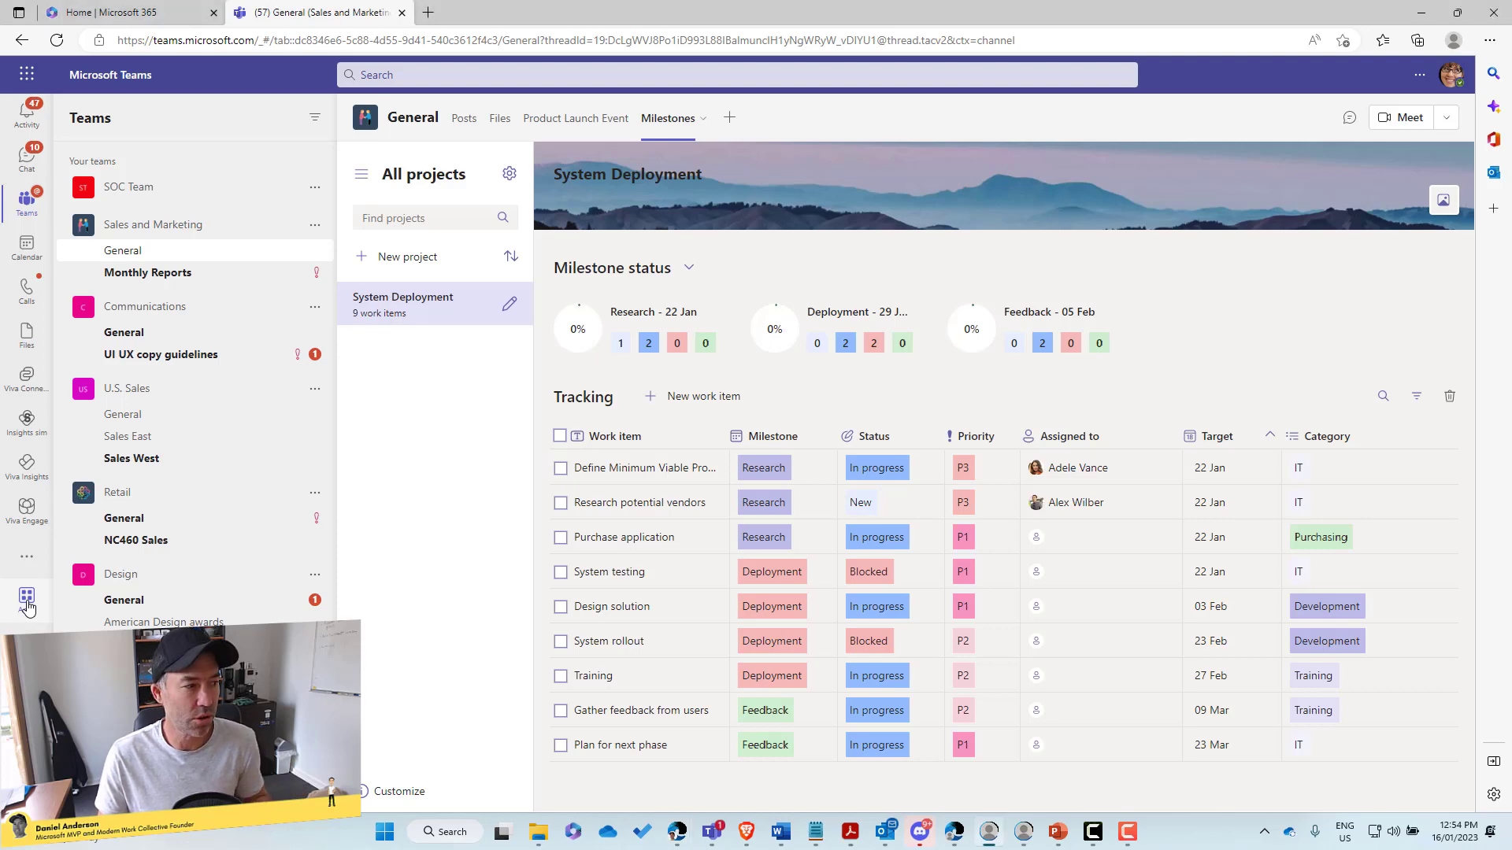
left_click(27, 602)
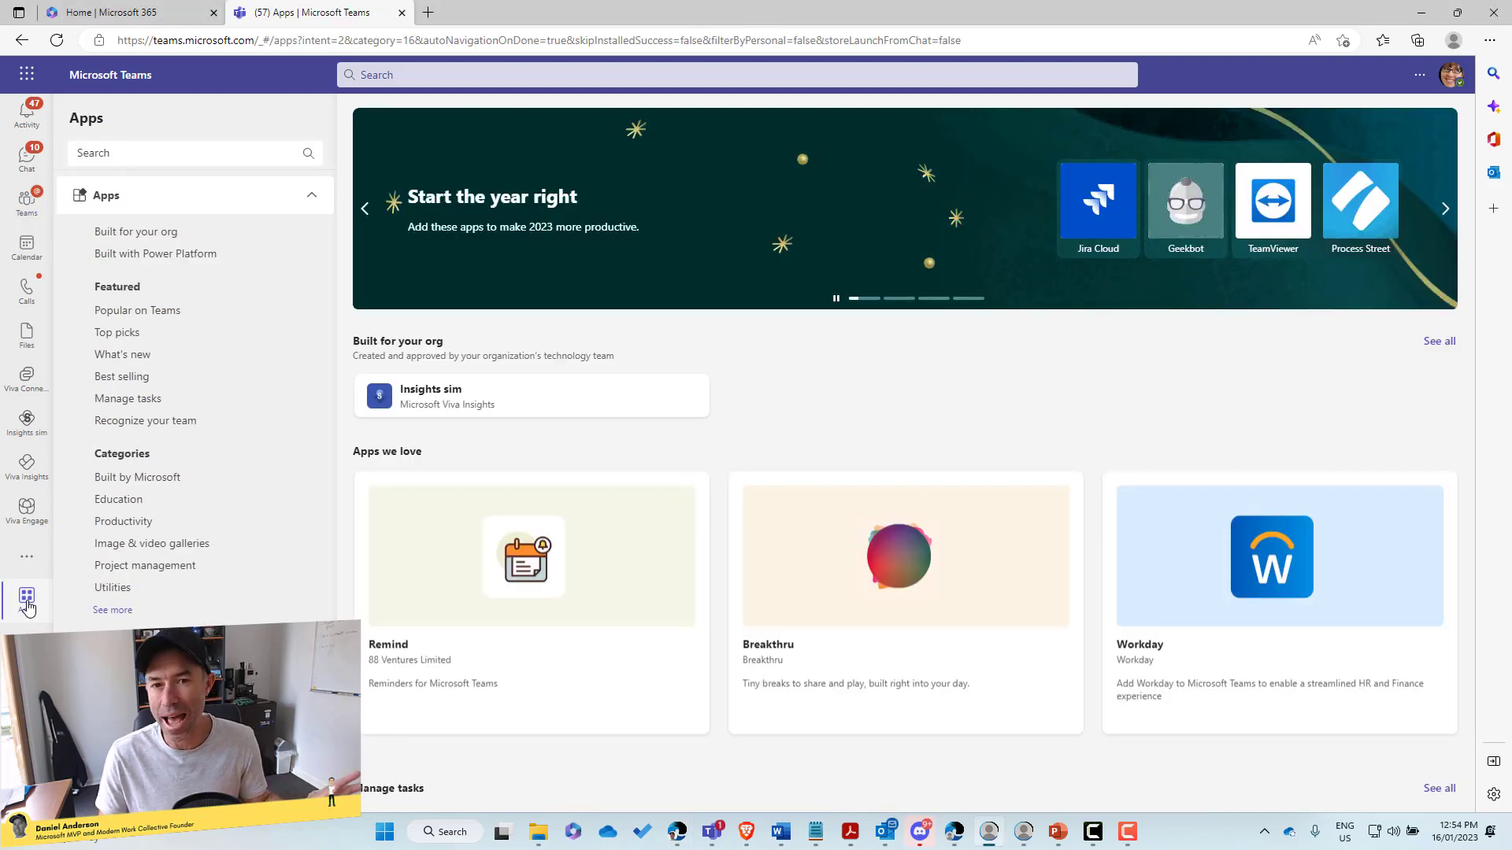
left_click(237, 161)
type("milestone")
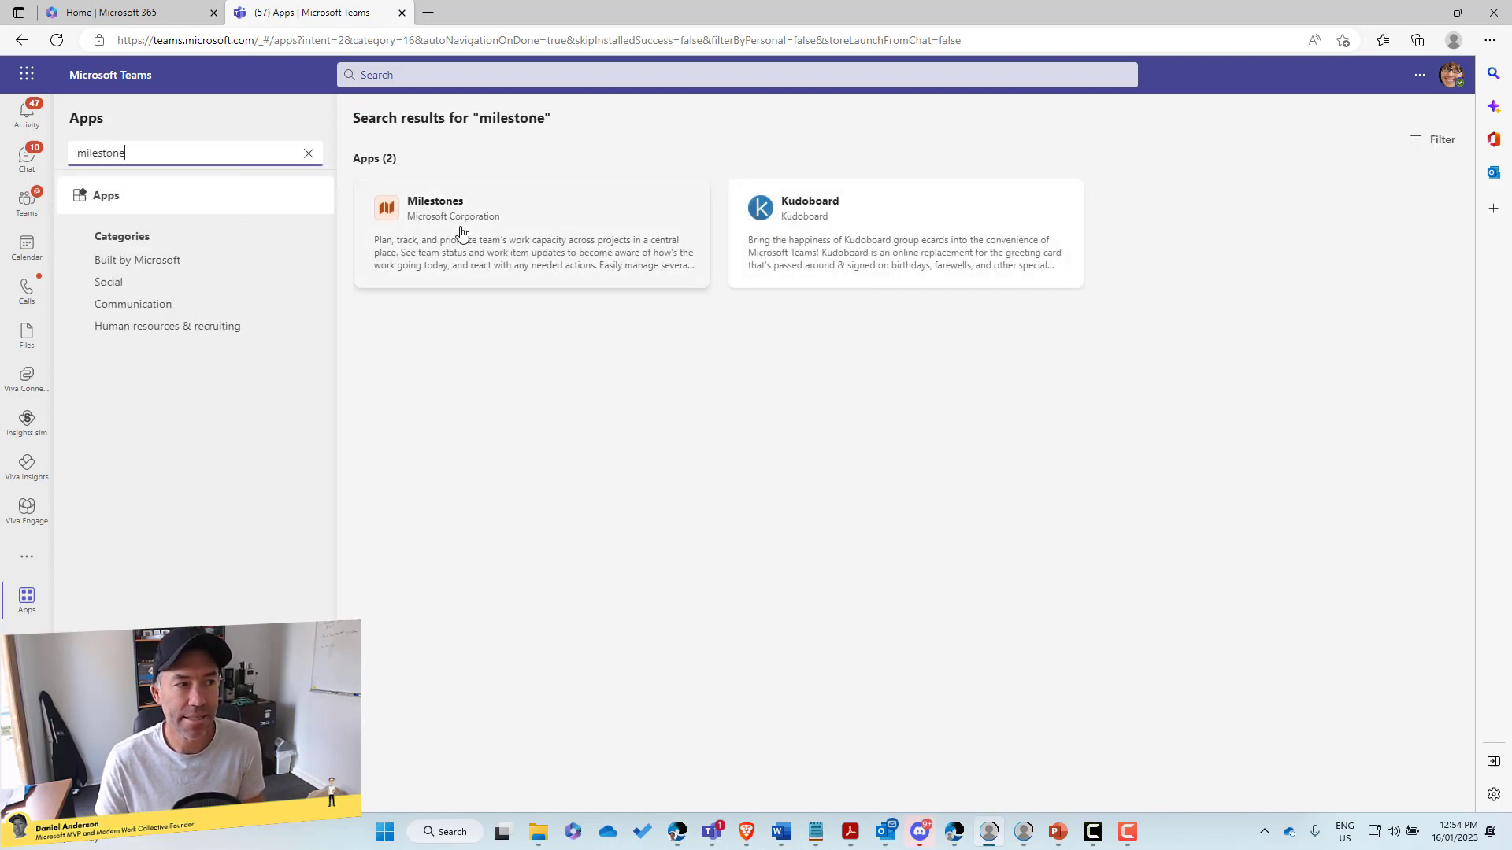
left_click(462, 243)
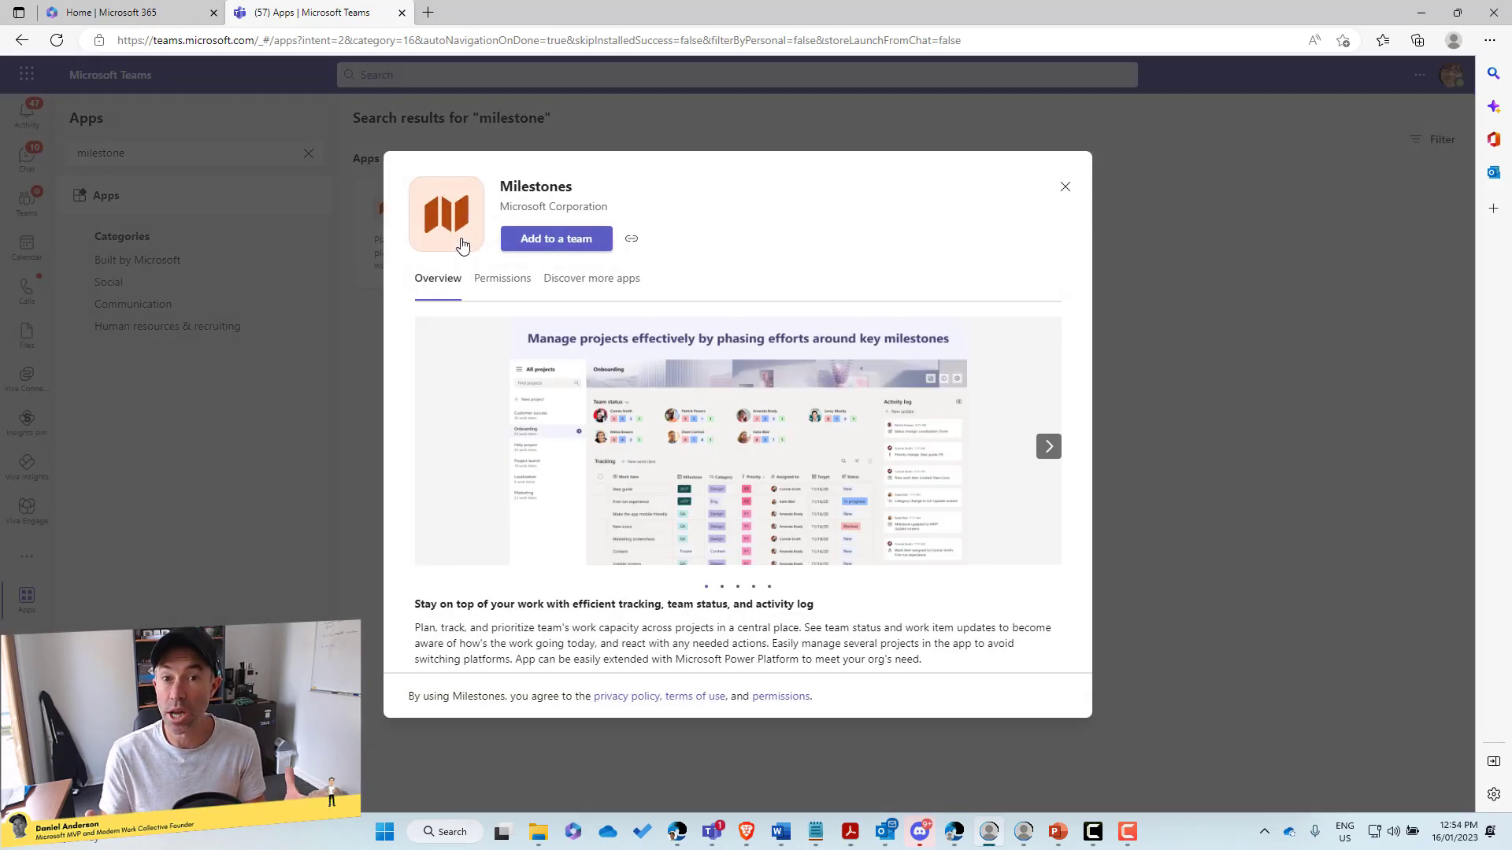
Step: View the teams and channels offered for adding Milestones, cancel, and return to the Sales and Marketing General channel
left_click(575, 244)
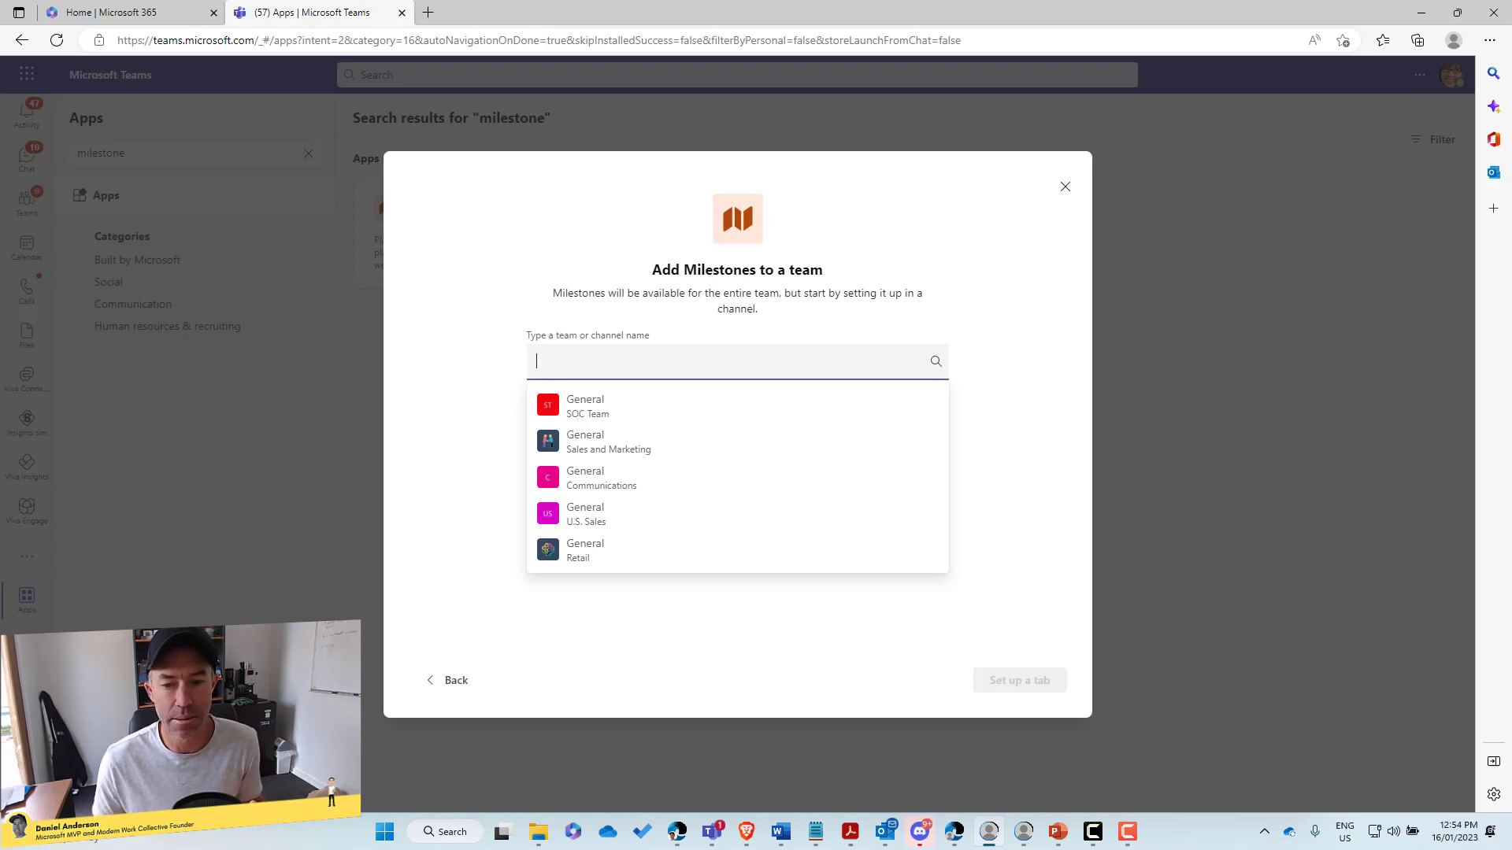
left_click(1067, 189)
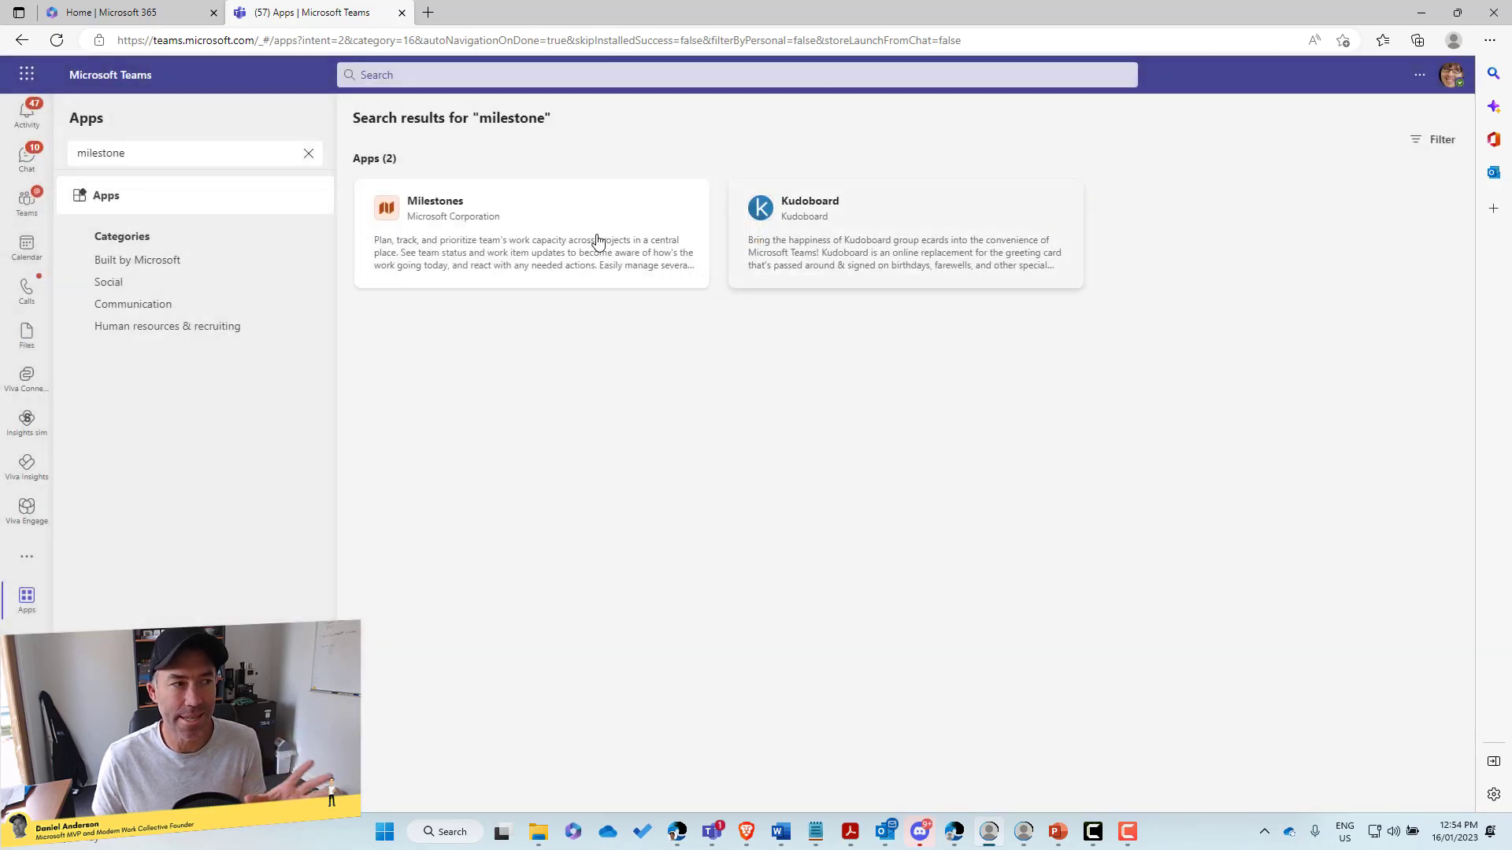
left_click(28, 203)
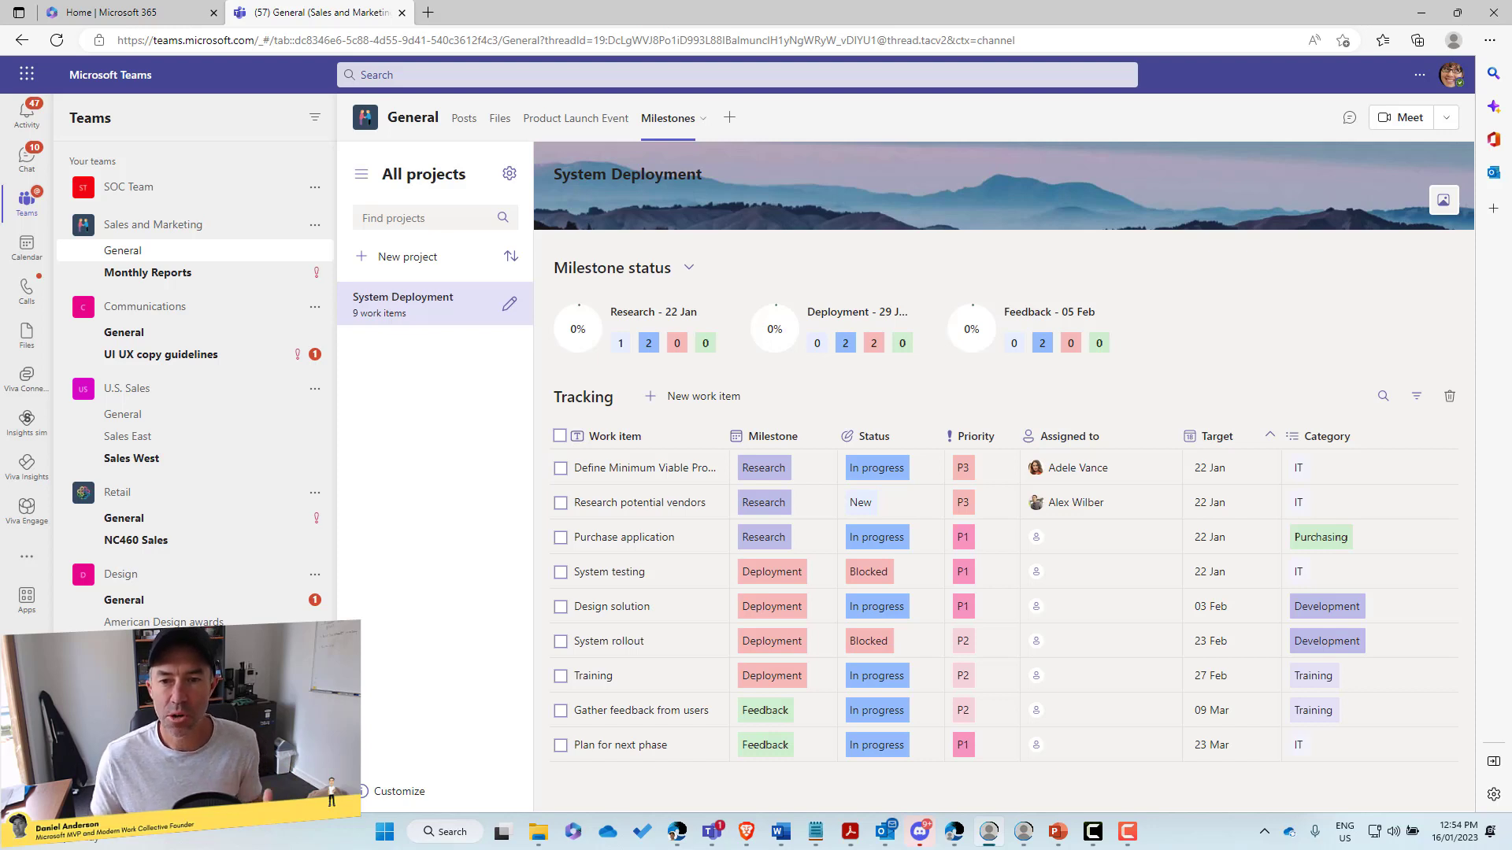
Step: Examine the System Deployment project's theme colours and images, and the global settings for category, priority and status
left_click(380, 218)
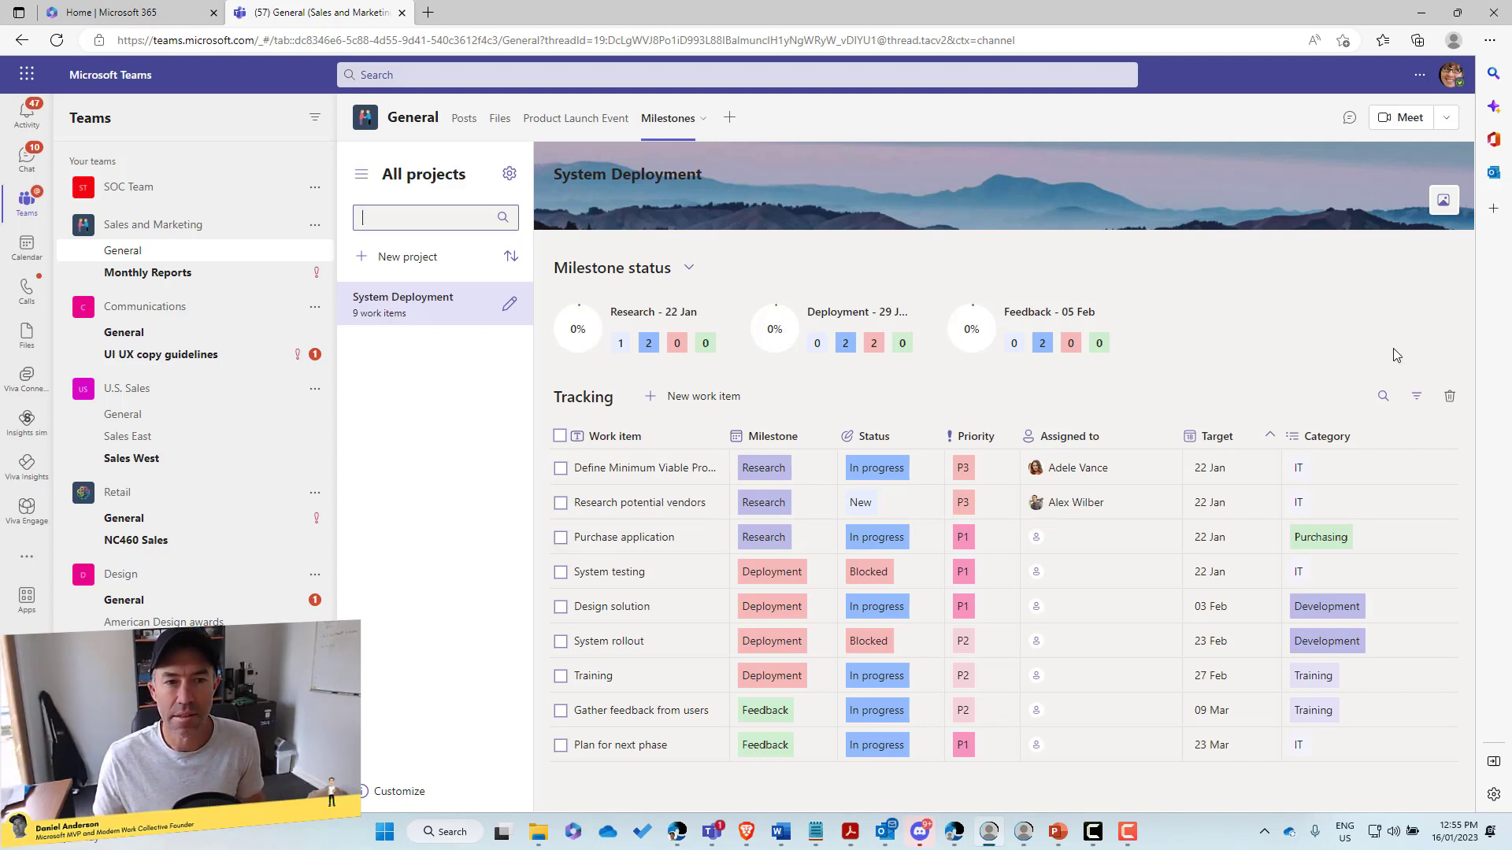
left_click(1446, 203)
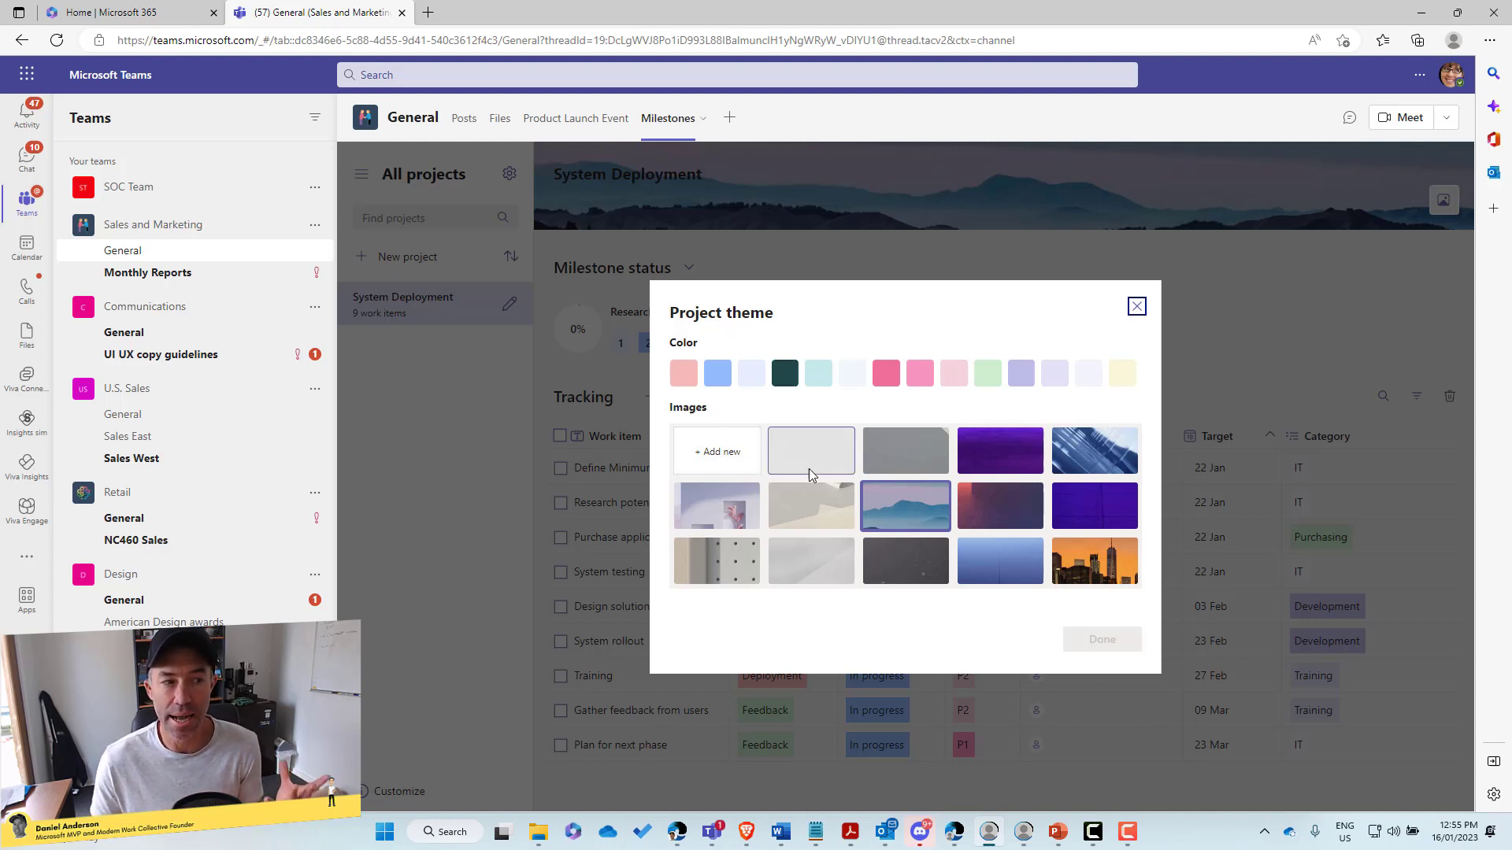
left_click(1137, 307)
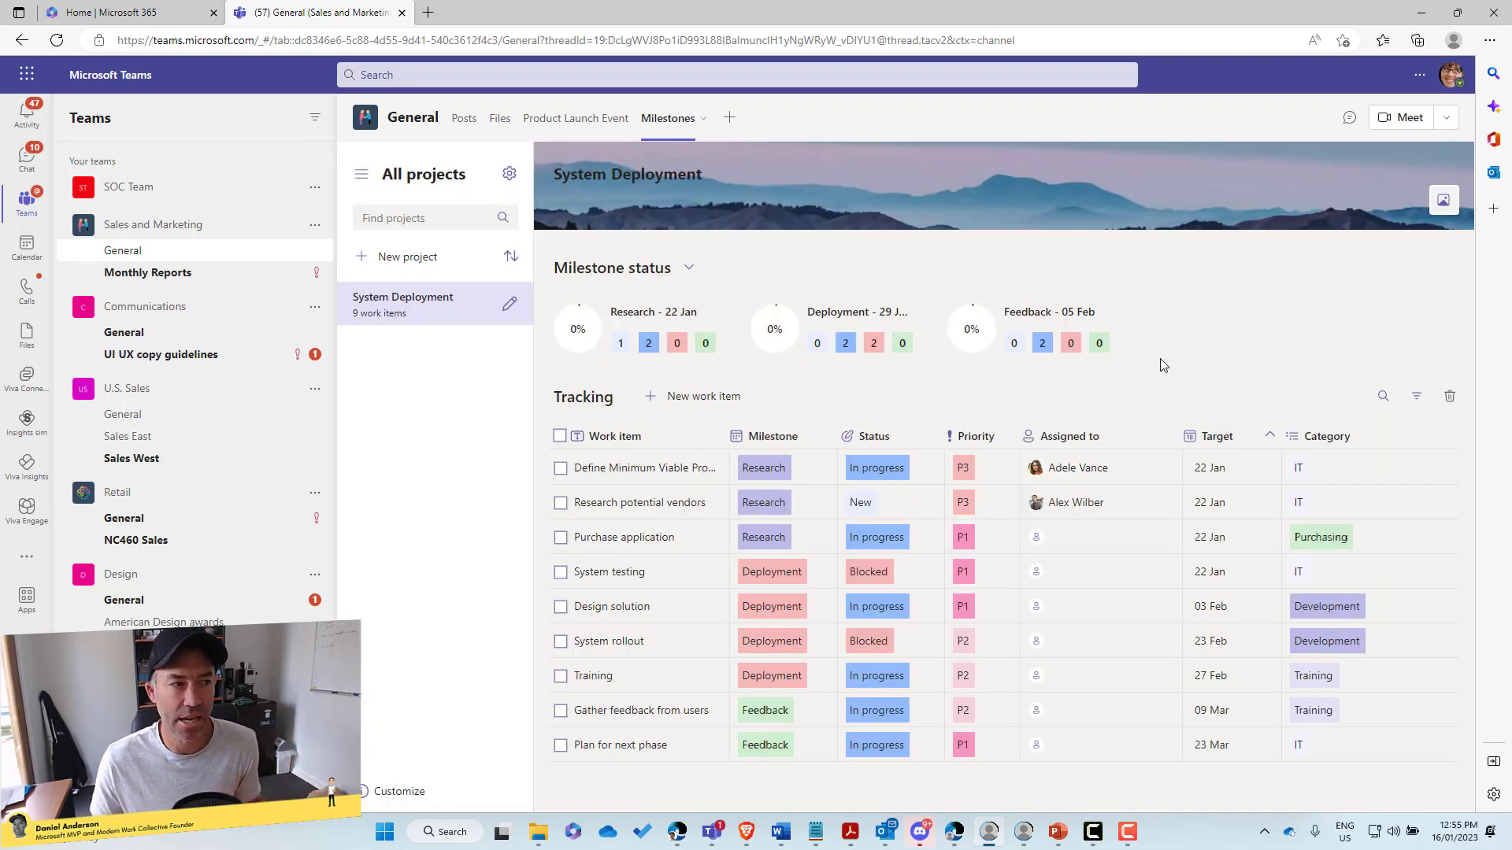
left_click(510, 181)
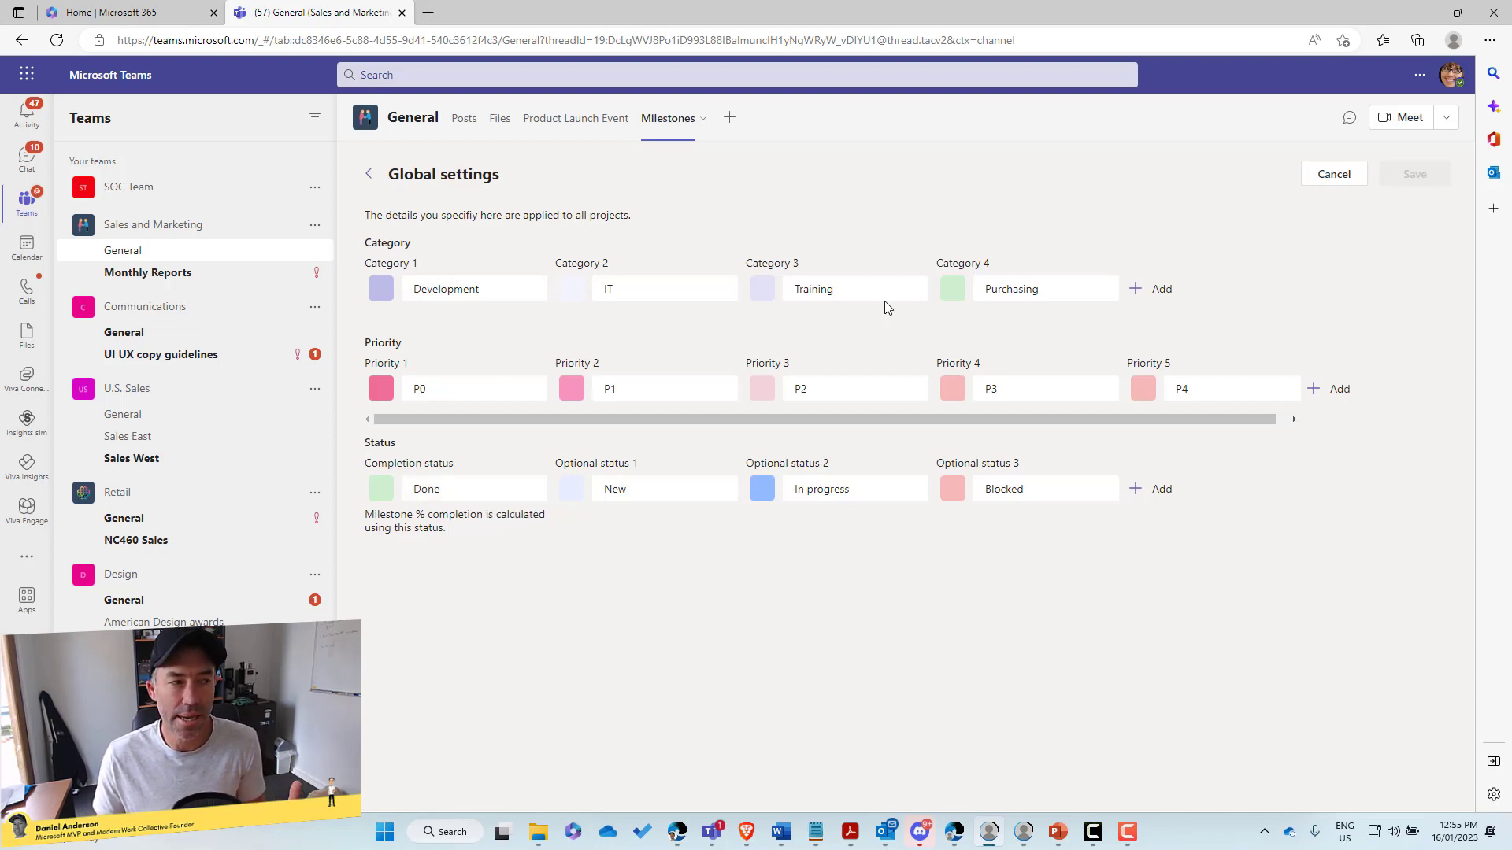
left_click(370, 180)
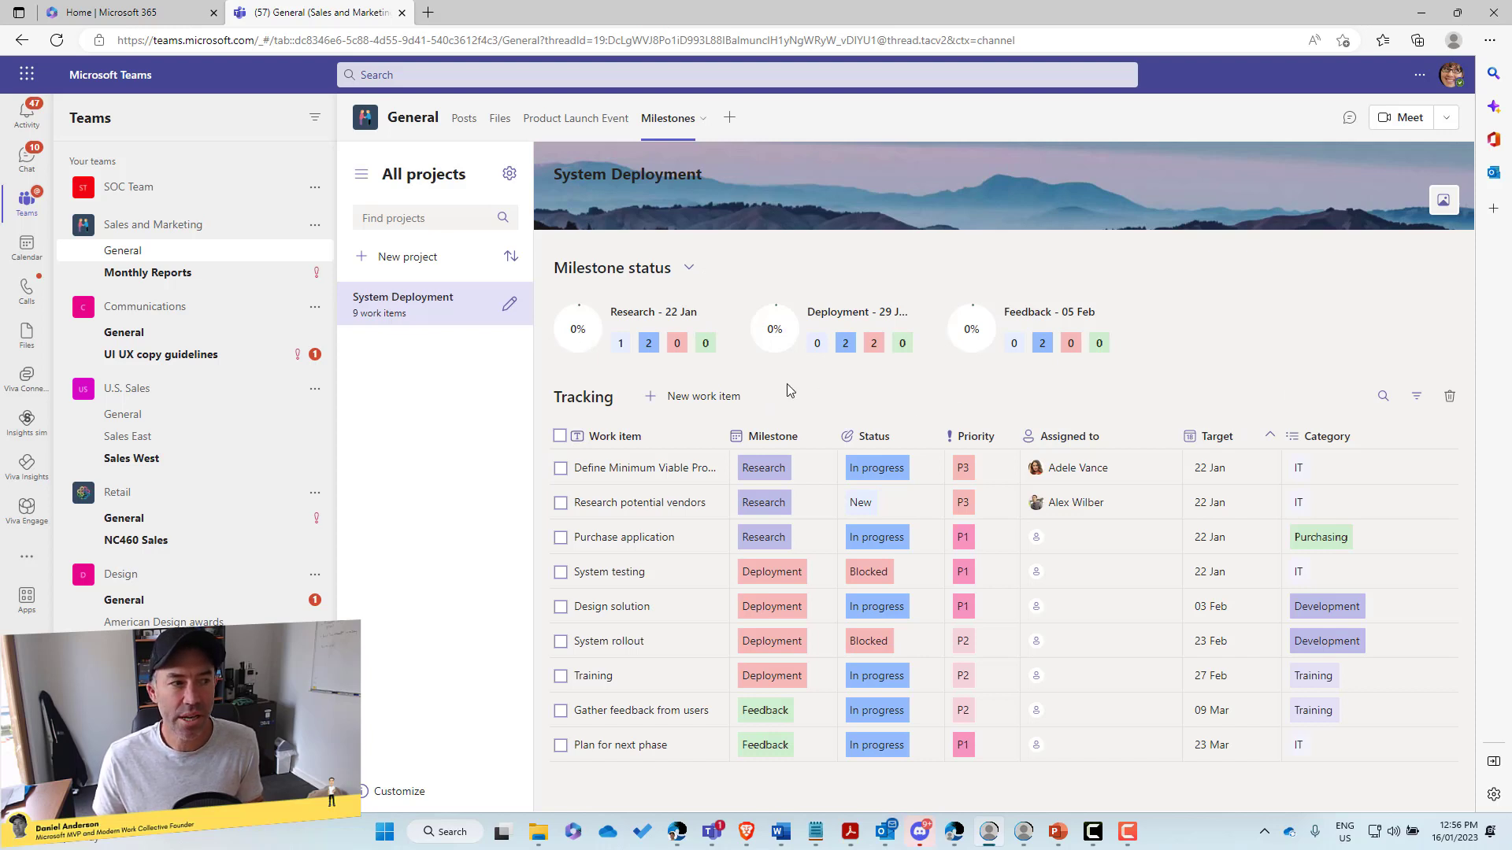
Step: Switch the System Deployment summary to team status and back to milestone status
left_click(681, 268)
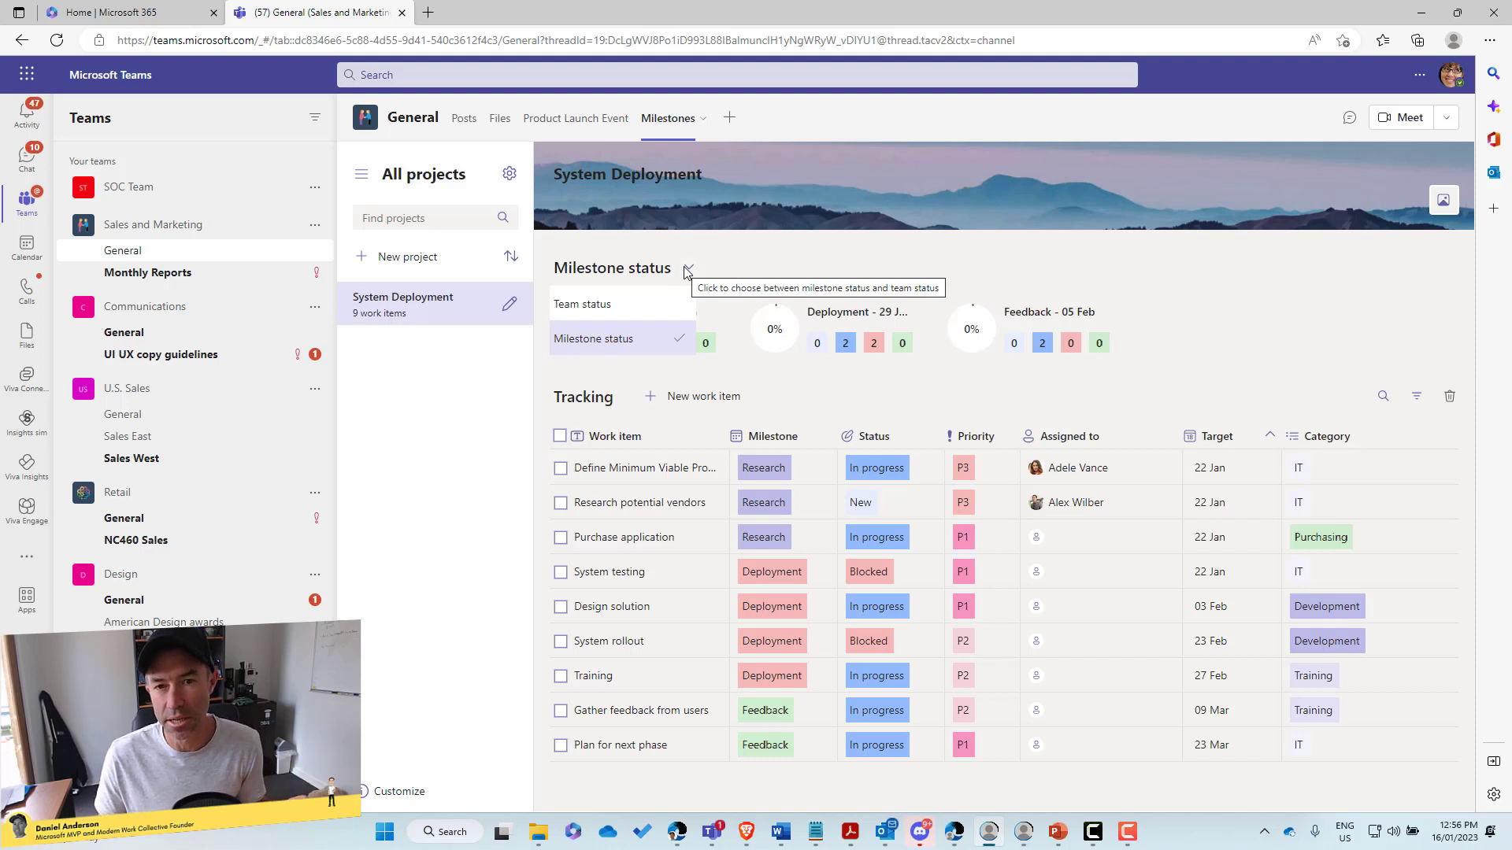
left_click(626, 313)
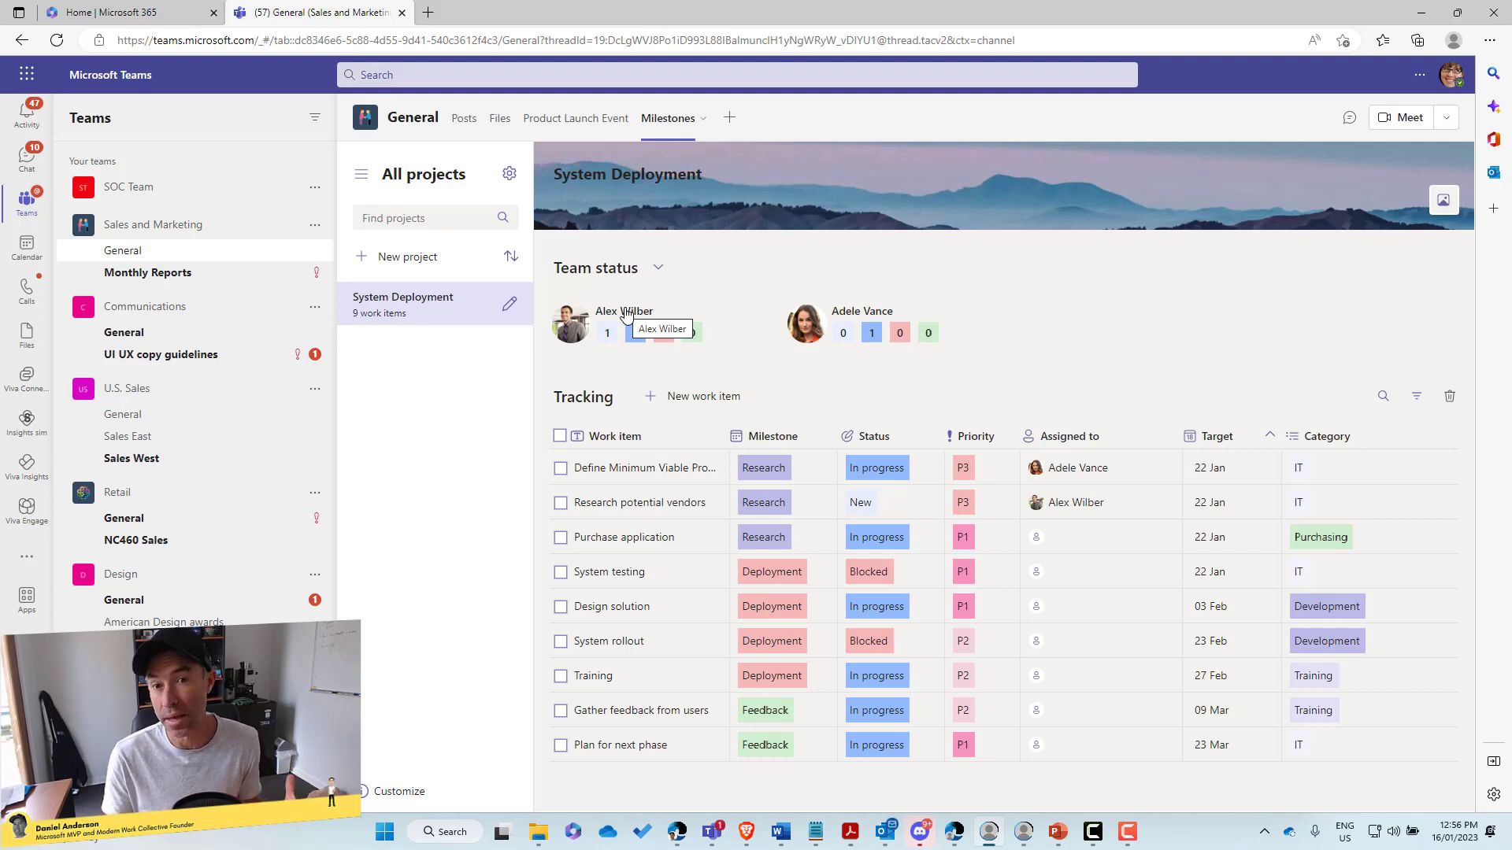
left_click(662, 271)
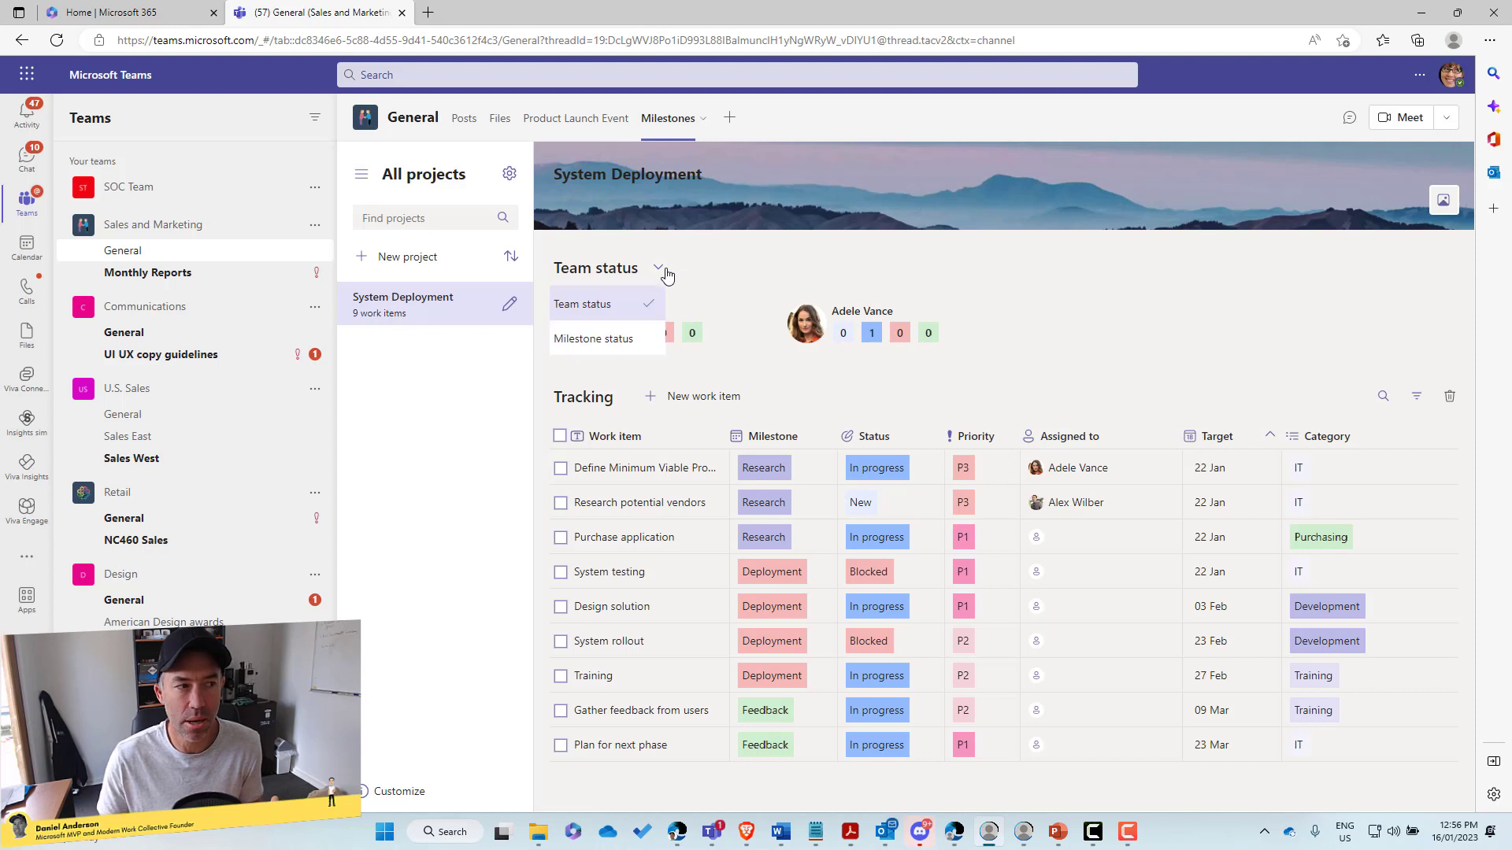
left_click(623, 349)
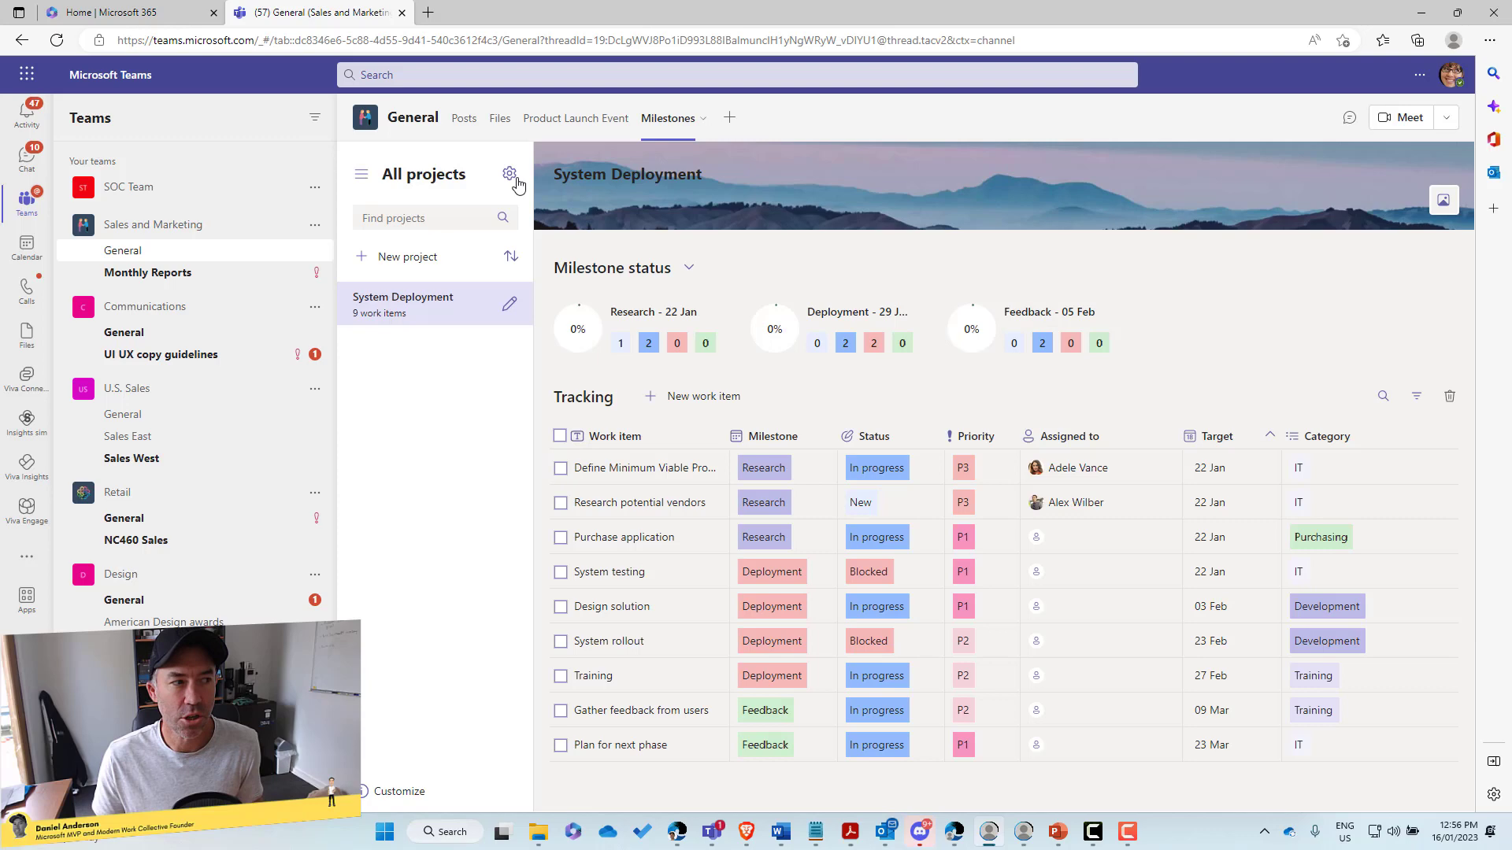
Step: Review the global settings again and the milestone choices for filtering work items, without applying a filter
left_click(509, 174)
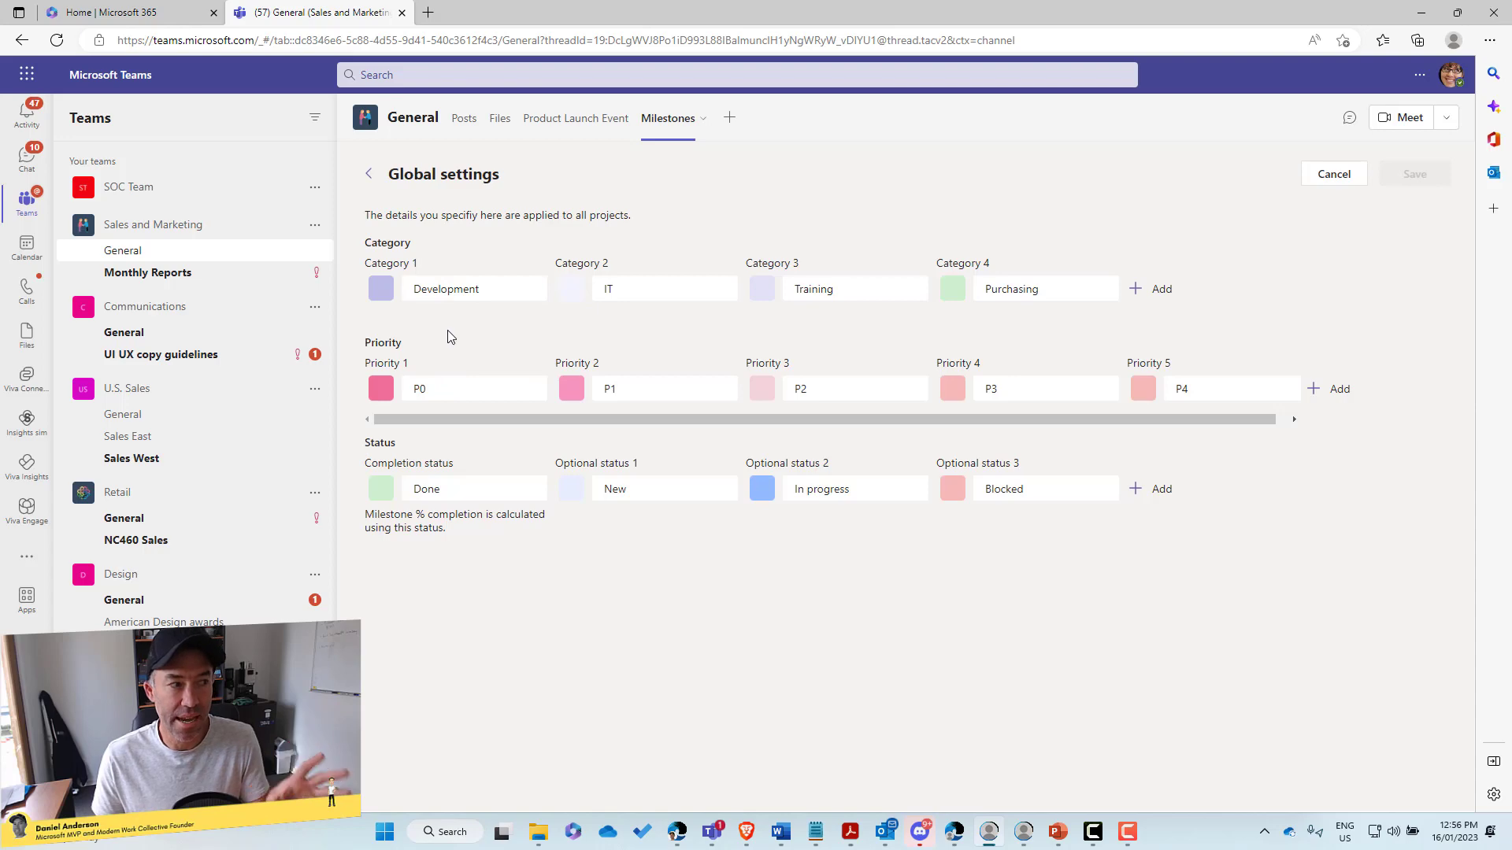
left_click(371, 176)
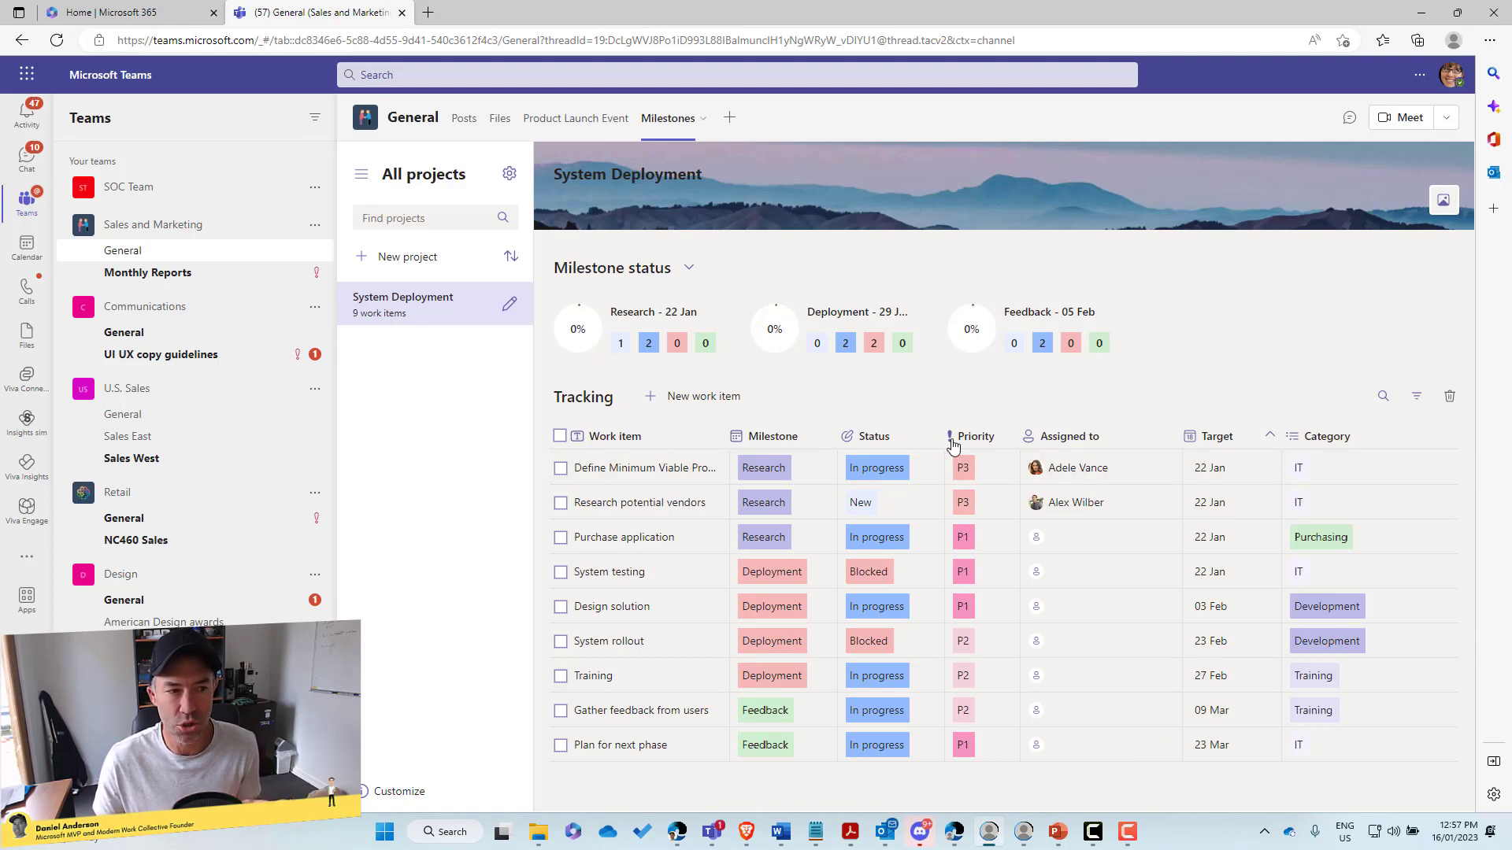
left_click(1417, 398)
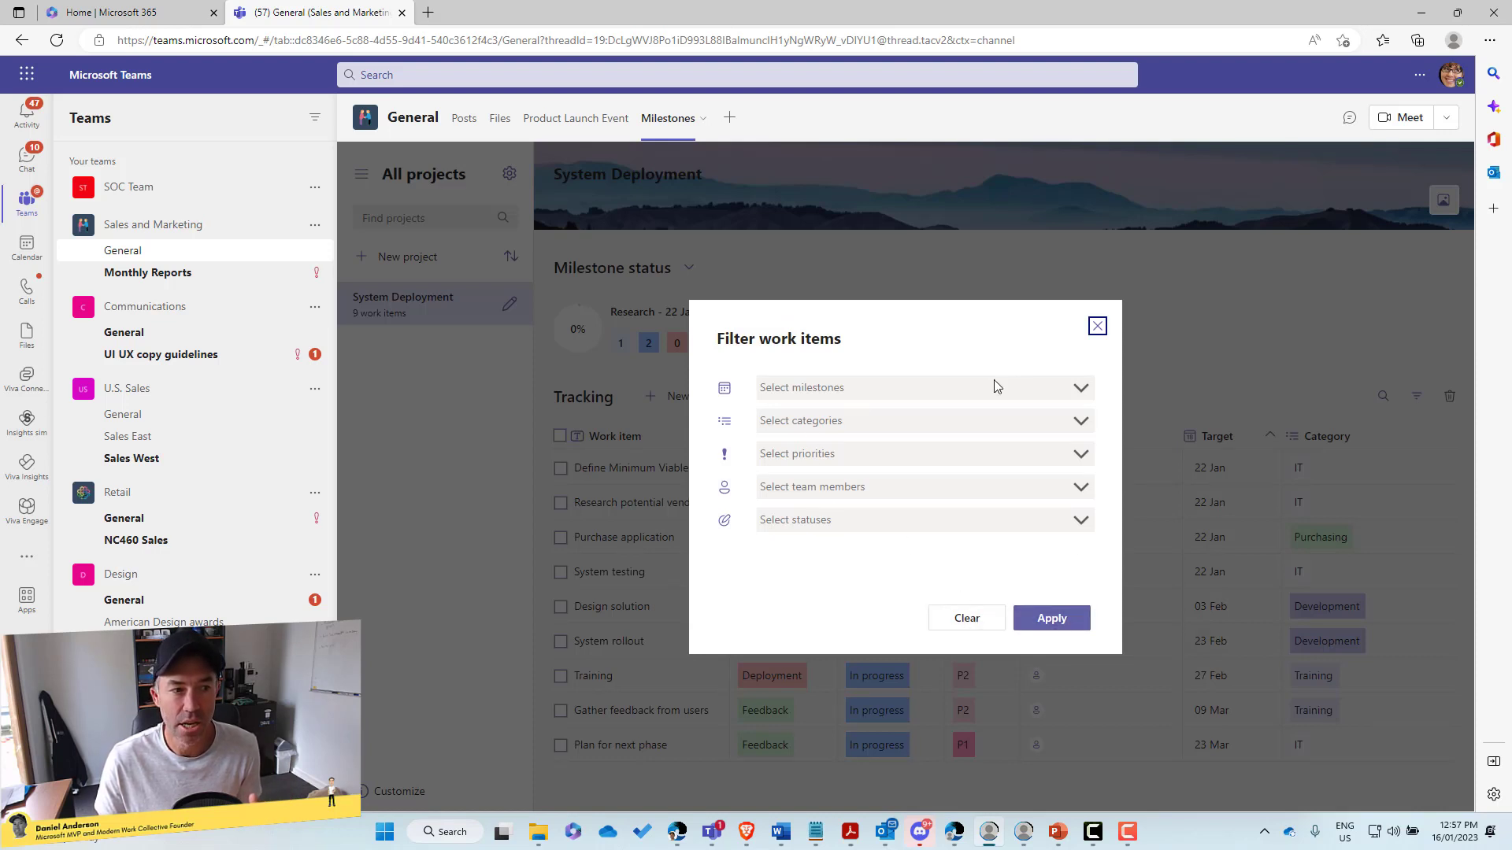
left_click(1080, 388)
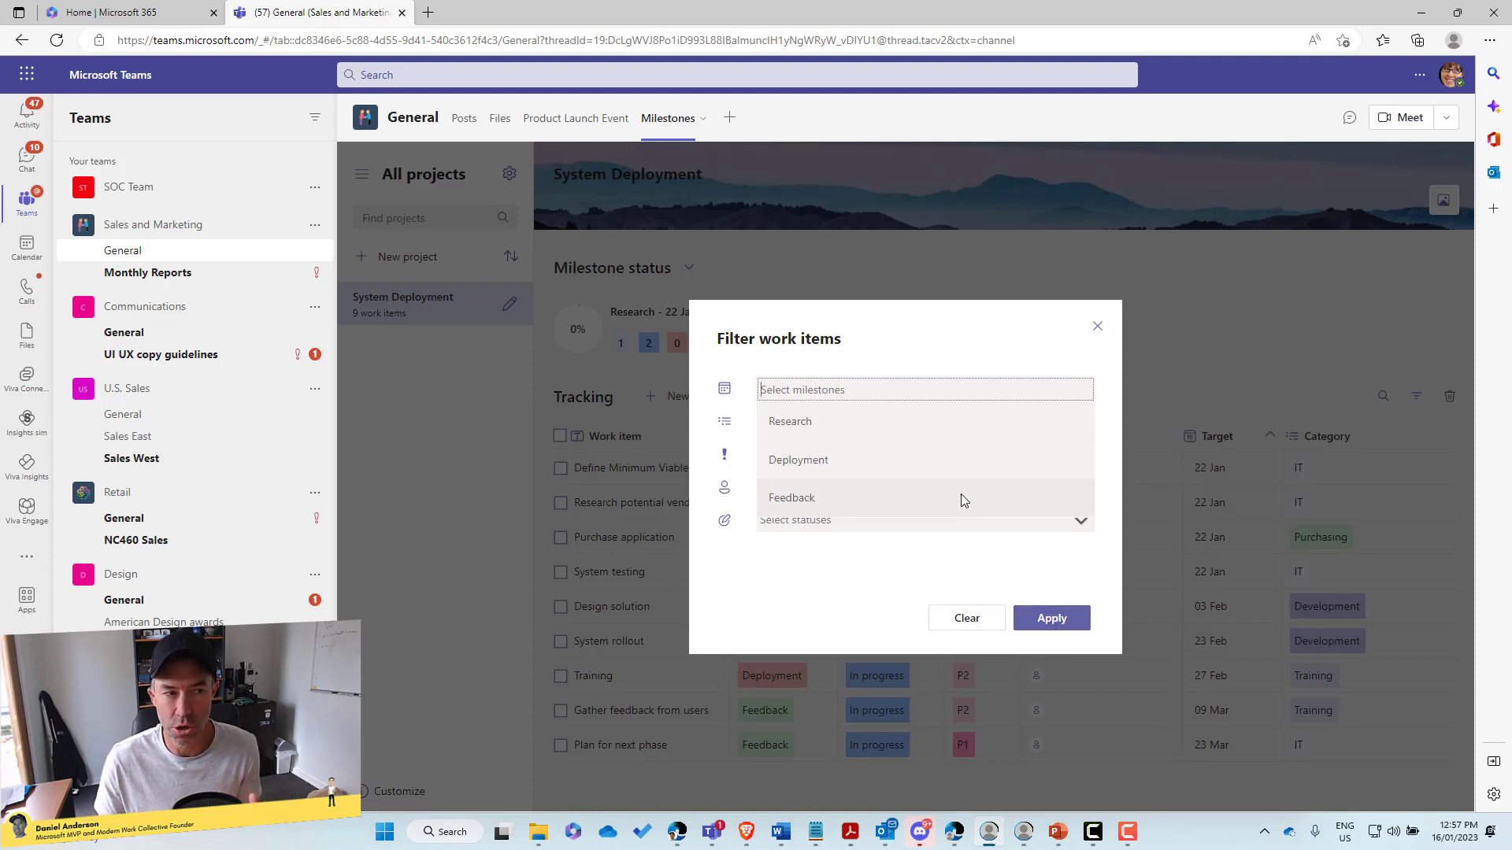
left_click(984, 346)
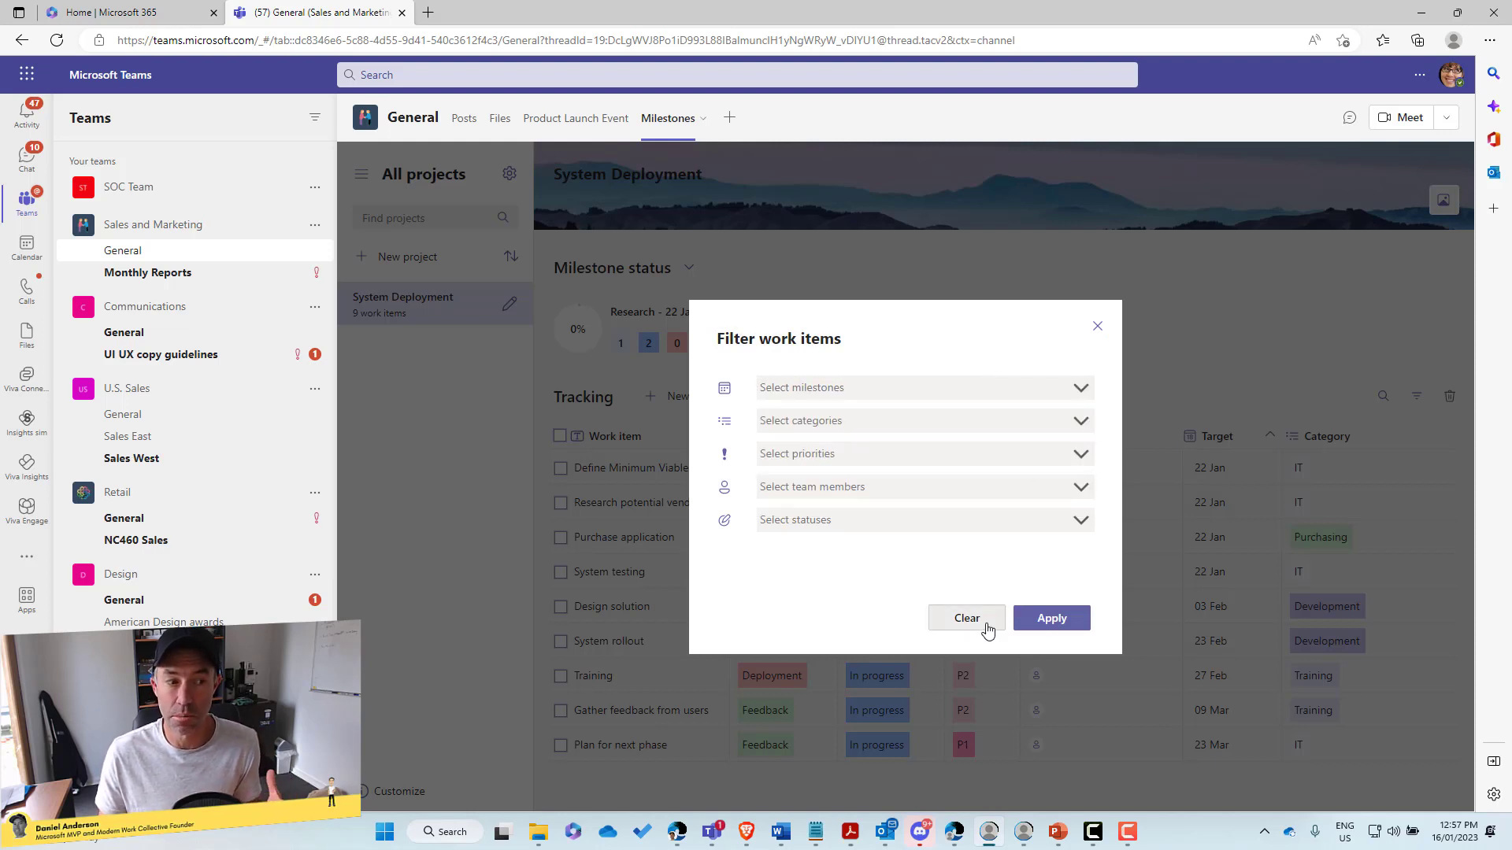
left_click(1098, 328)
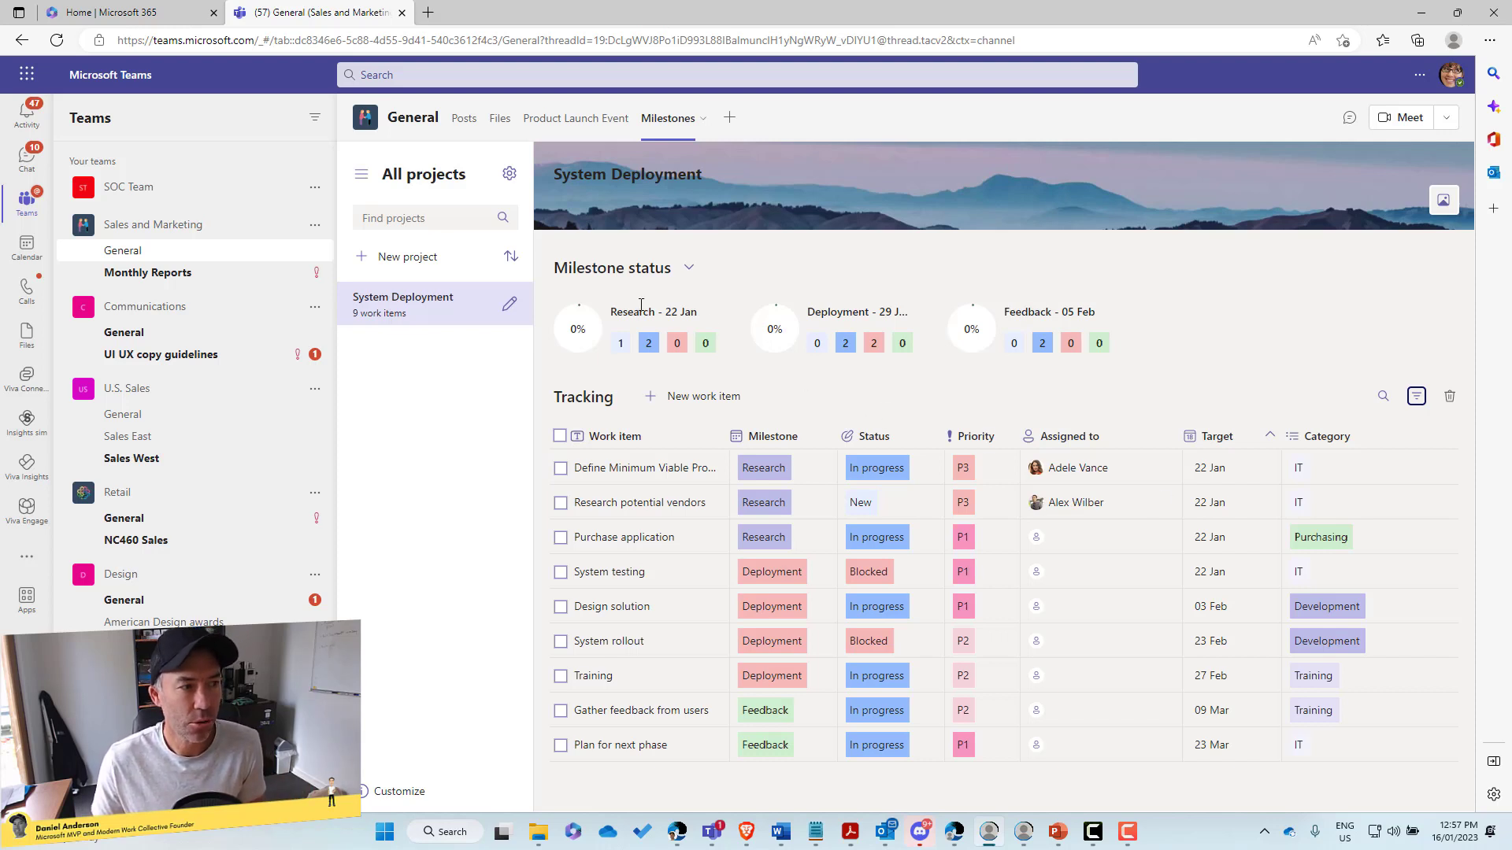
Step: Start a new project in Milestones and name it "Microsoft 365 Intranet Project"
left_click(390, 260)
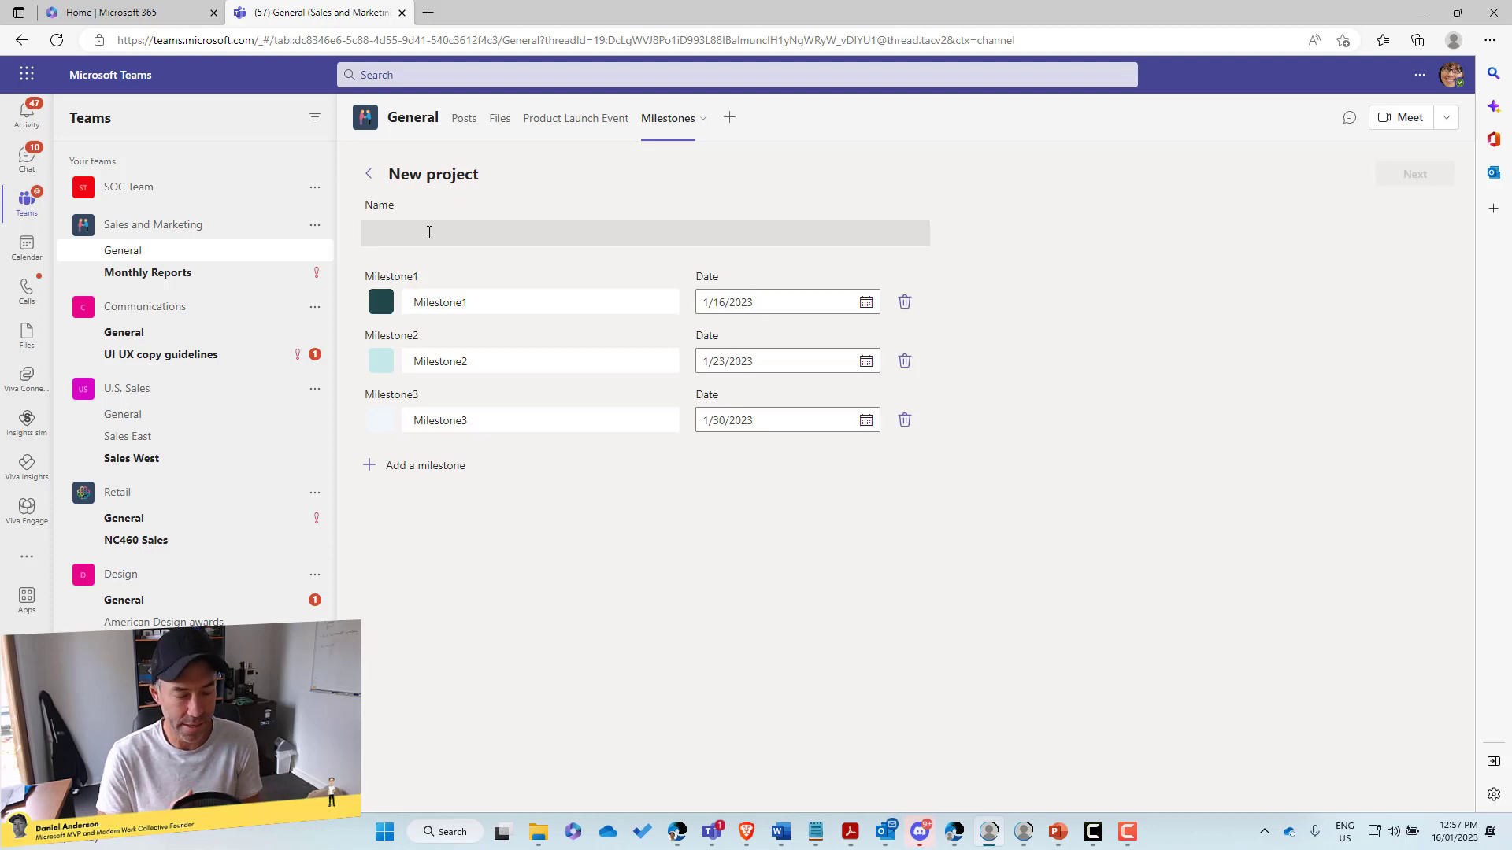
type("Mi")
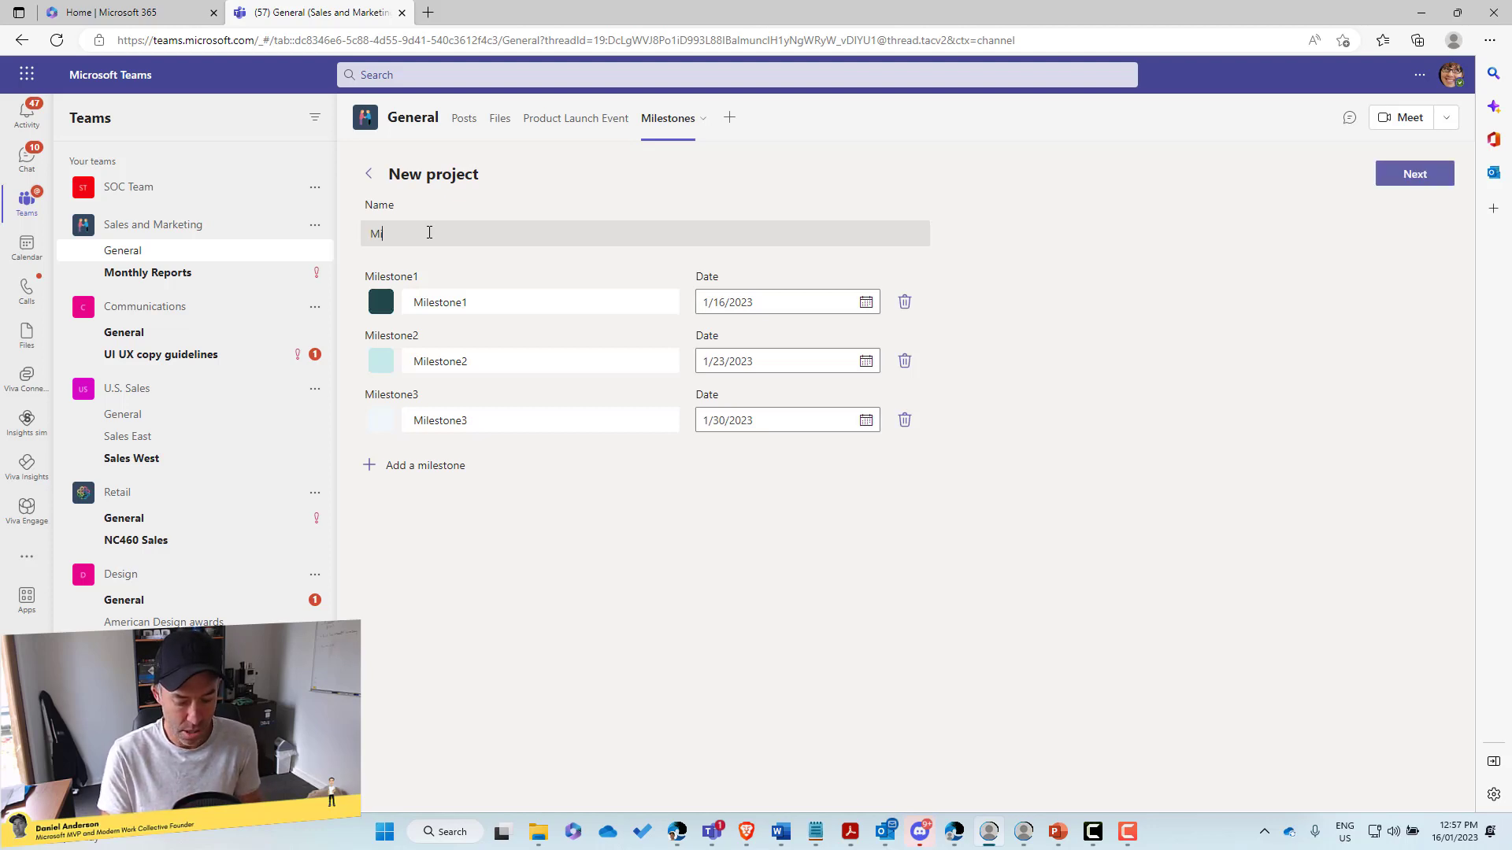
type("crosoft 365 ")
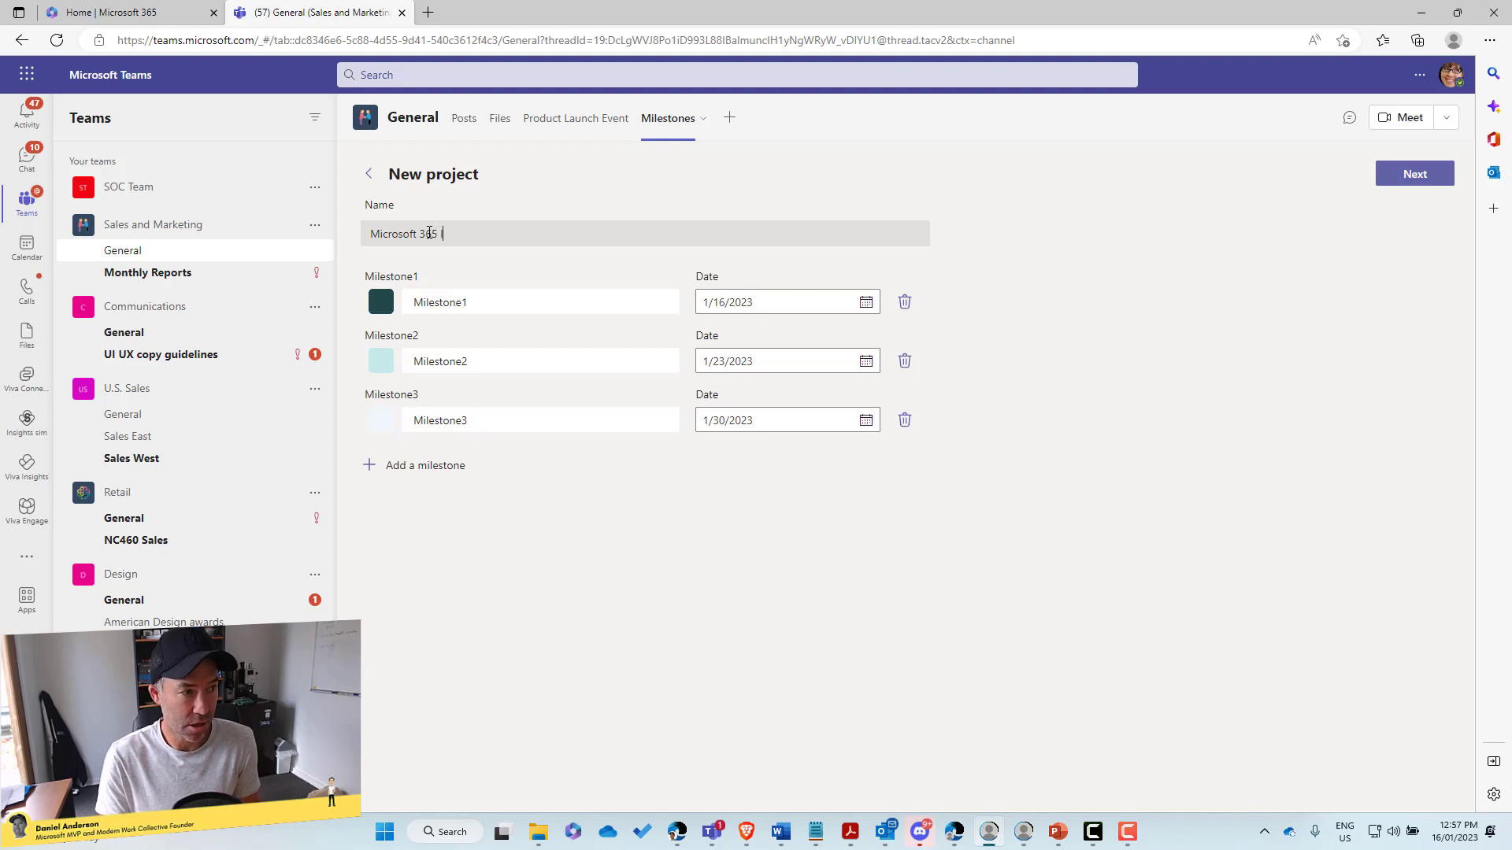
type("Intranet Pro")
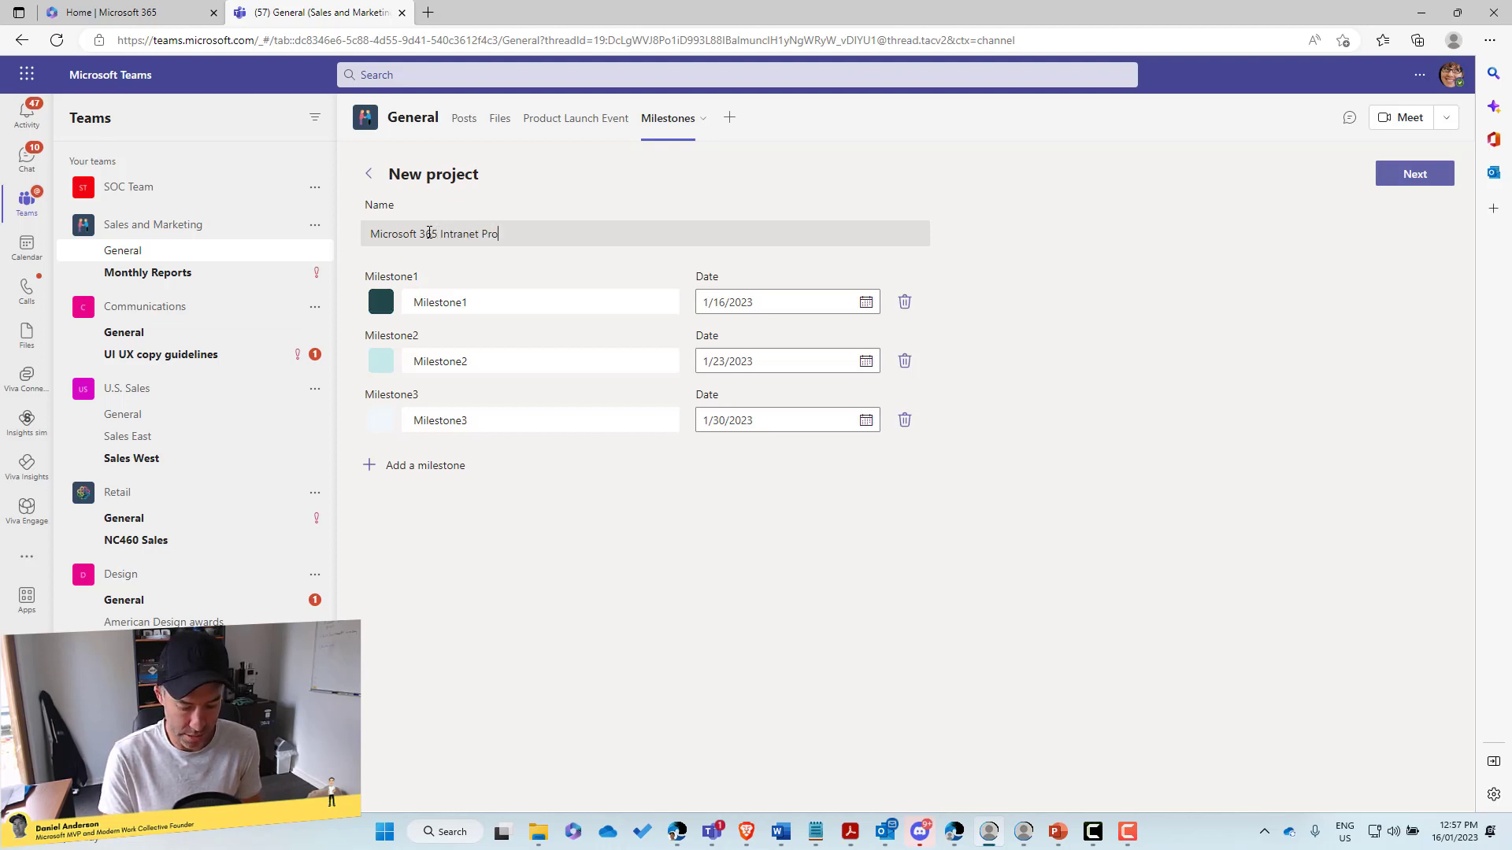
type("ject")
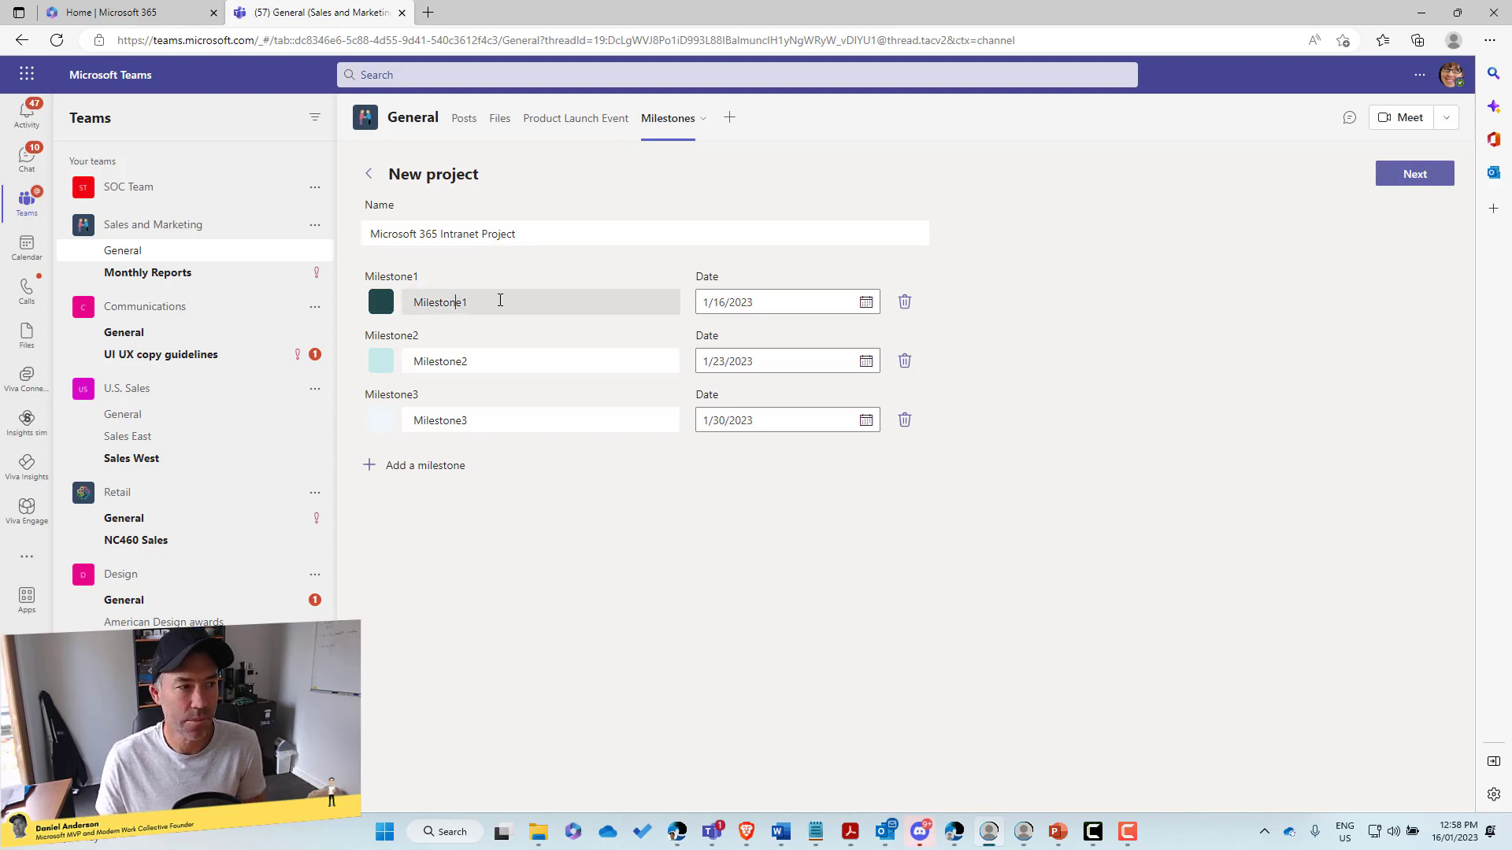
Step: Rename the new project's first milestone as "IA Workshop"
left_click_drag(500, 301, 401, 307)
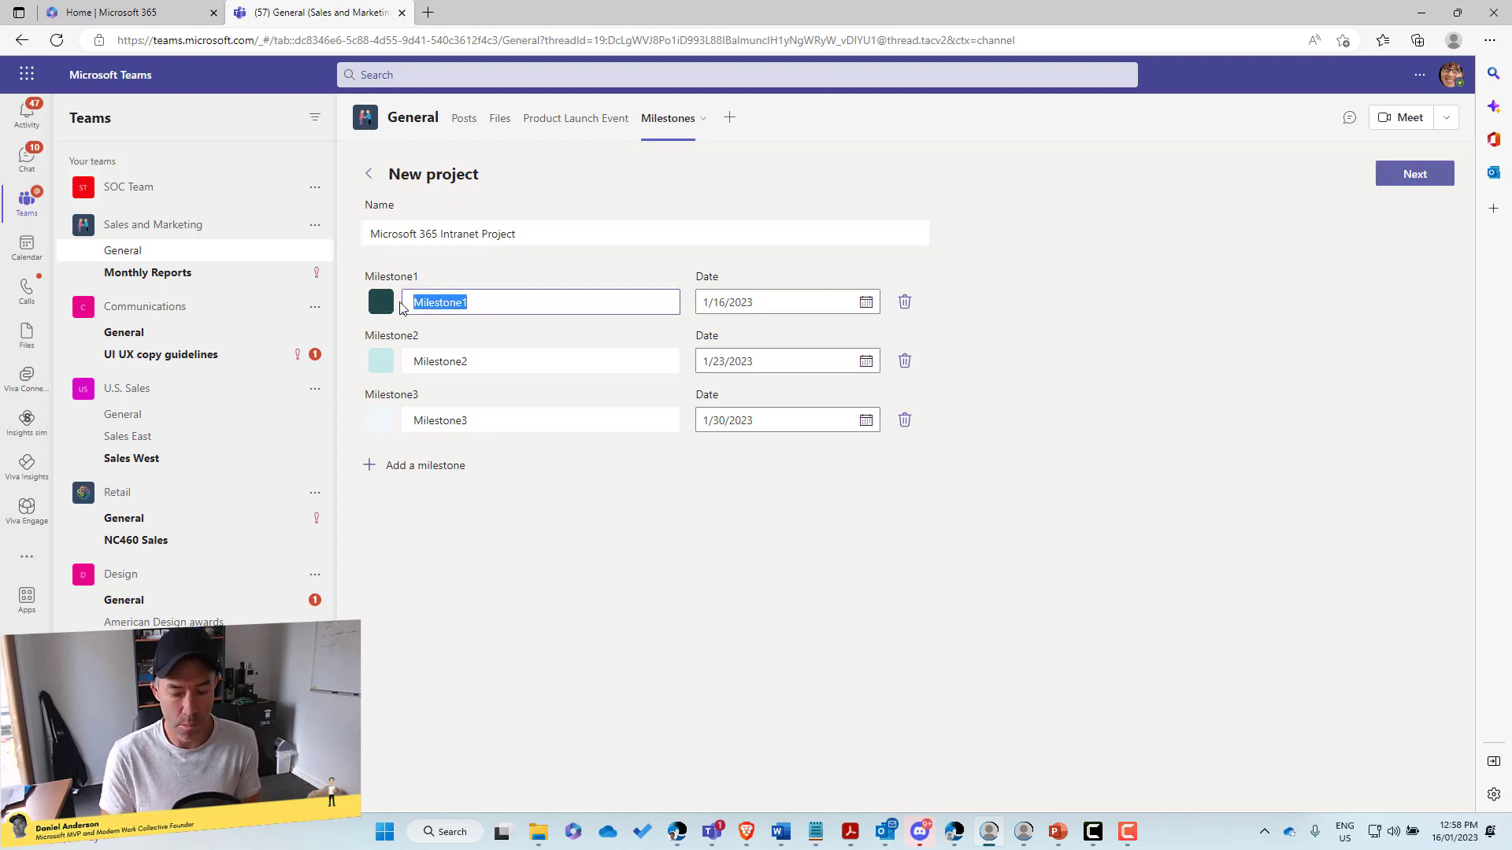
type("IA WOr")
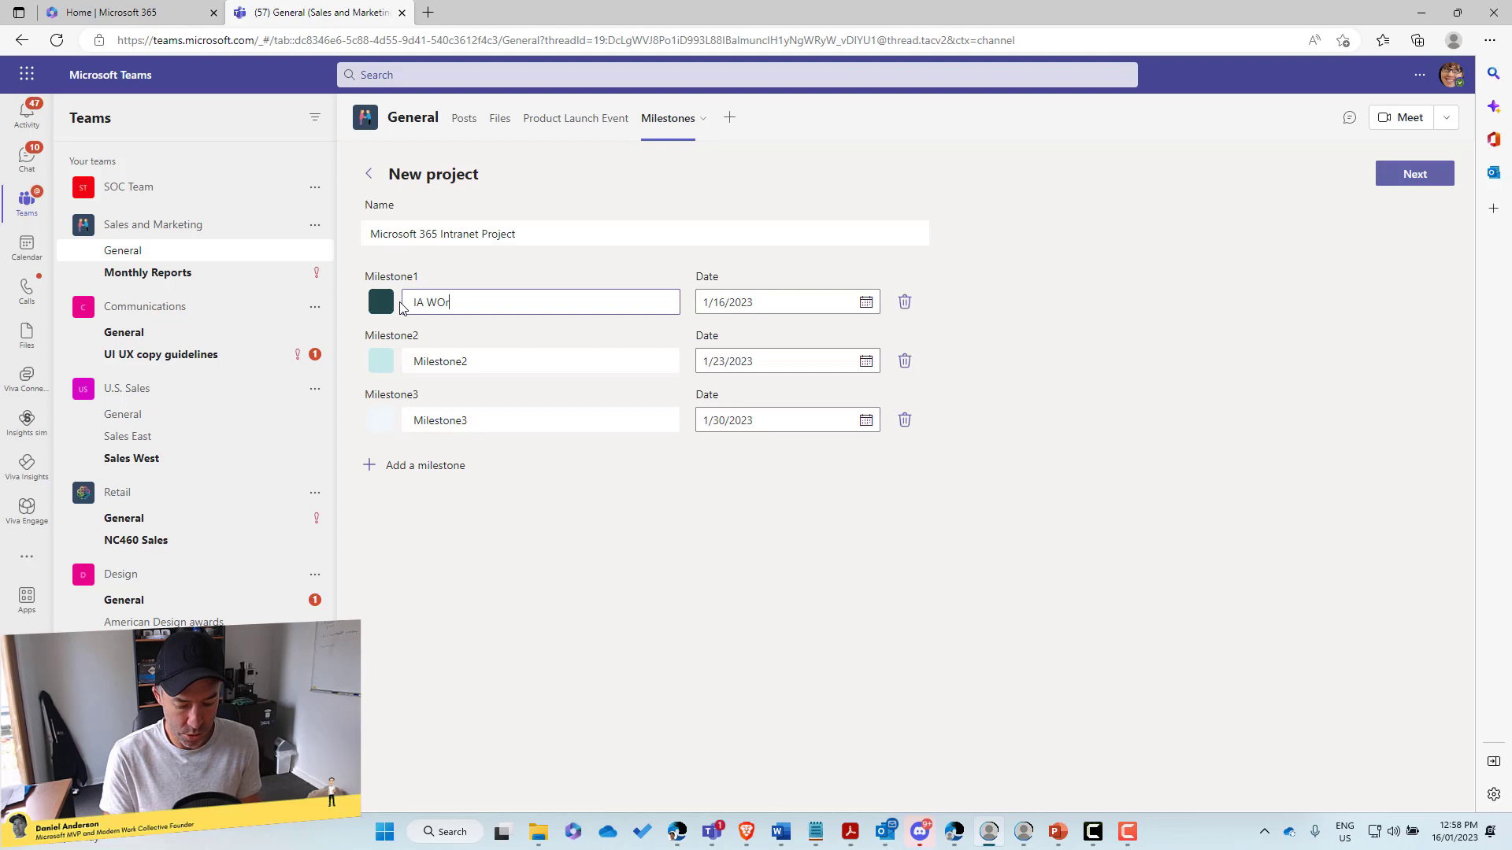
type("kshop")
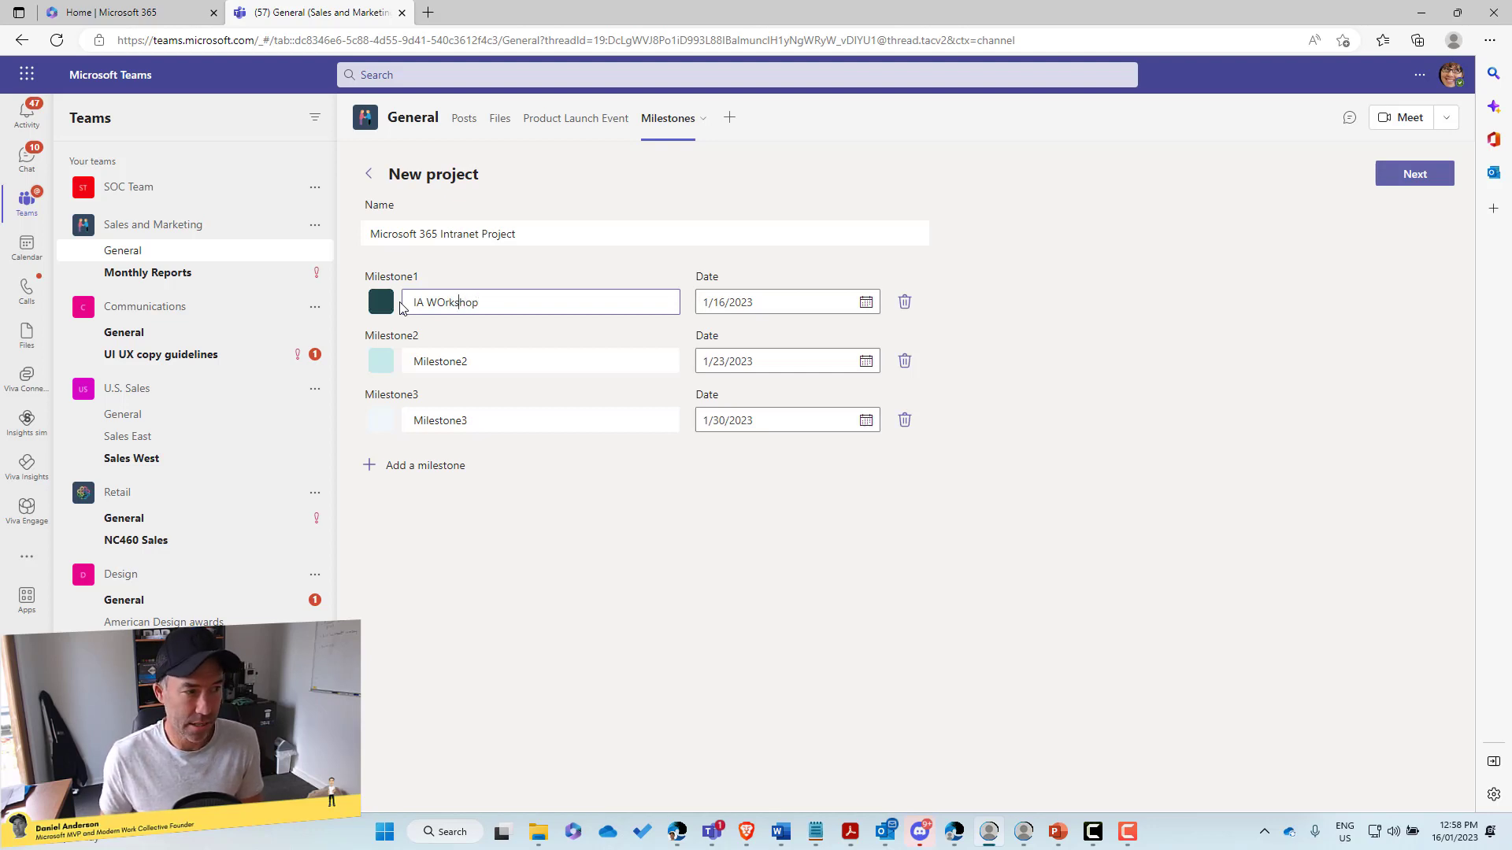
key("BackSpace")
type("o")
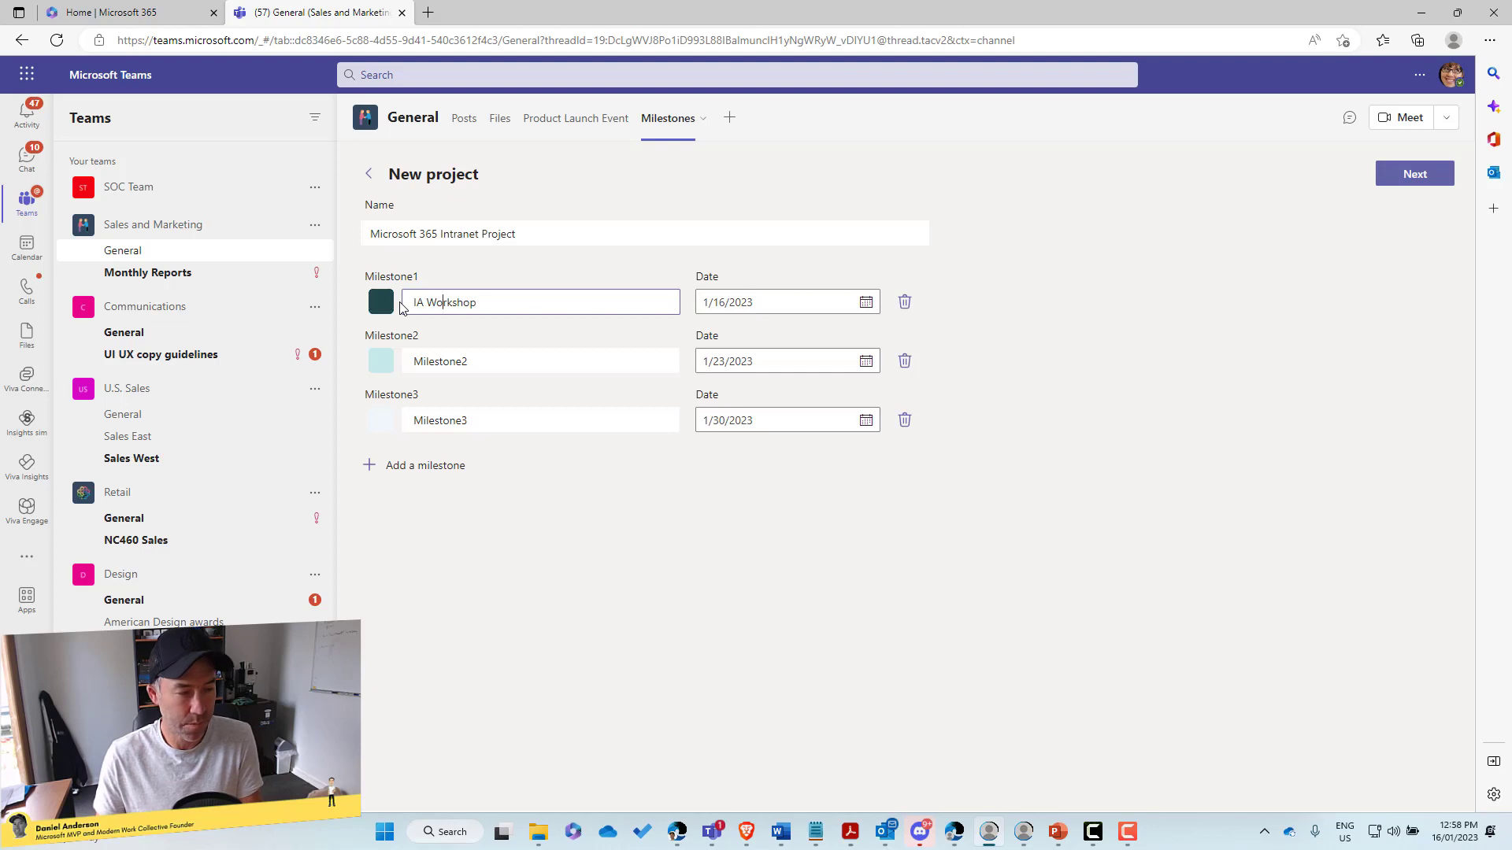
Step: Rename the second milestone as "POC" and the third as "Content Creation"
left_click(441, 362)
left_click_drag(503, 365, 412, 366)
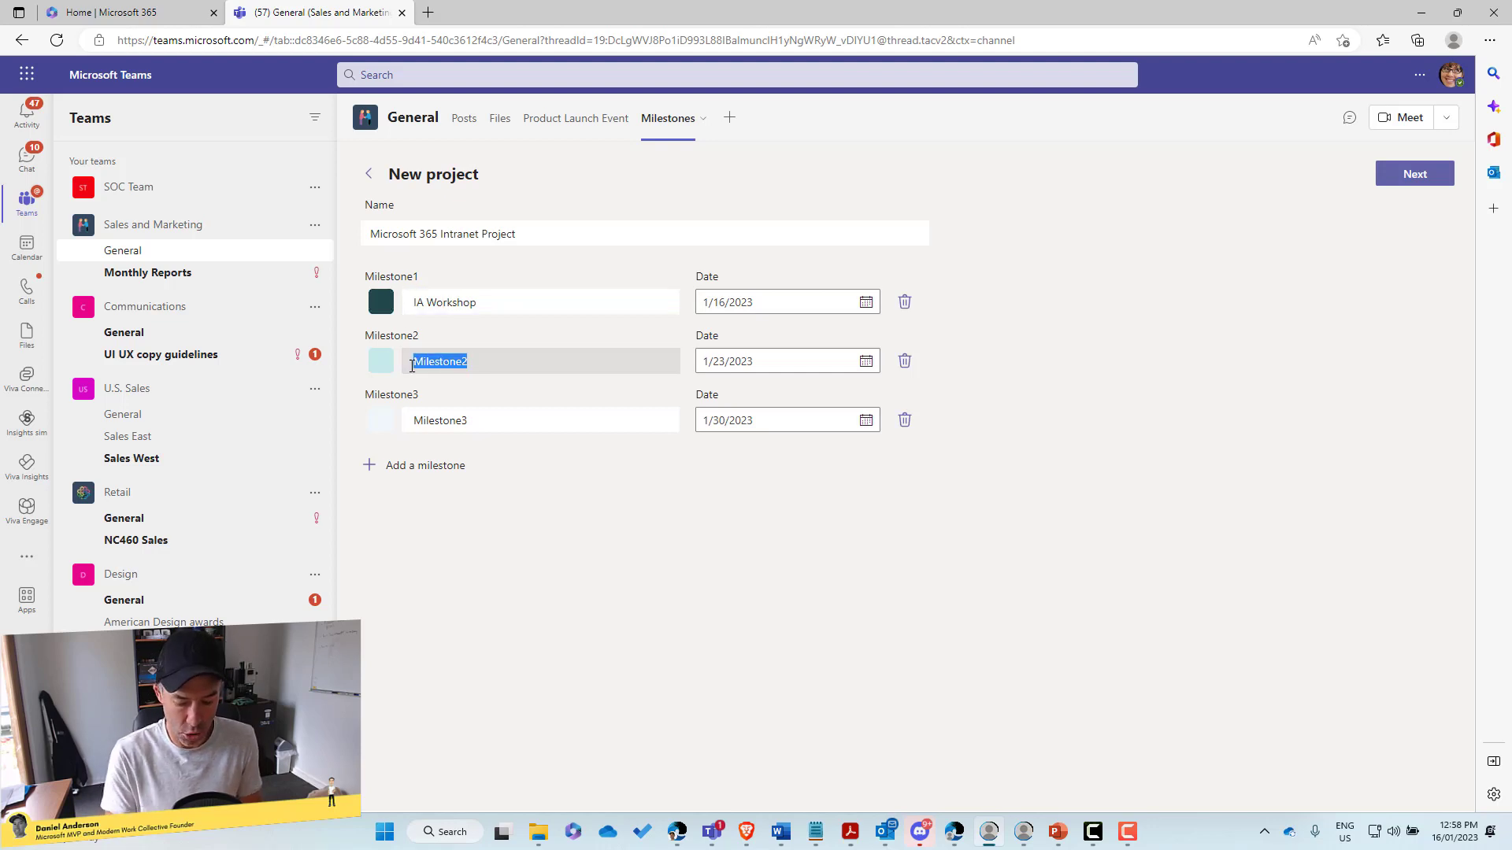
type("POC")
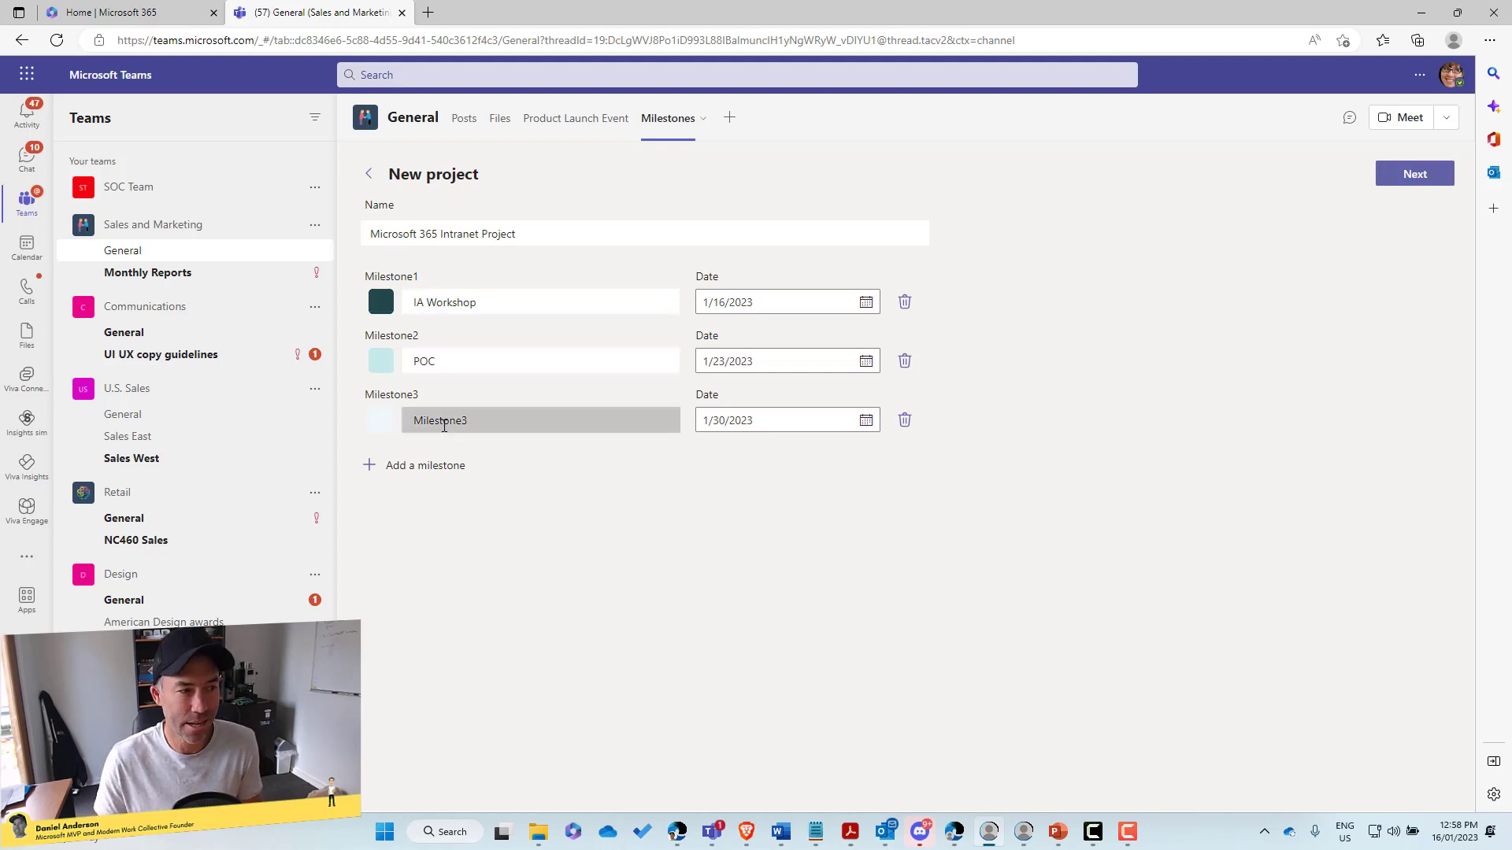
double_click(444, 426)
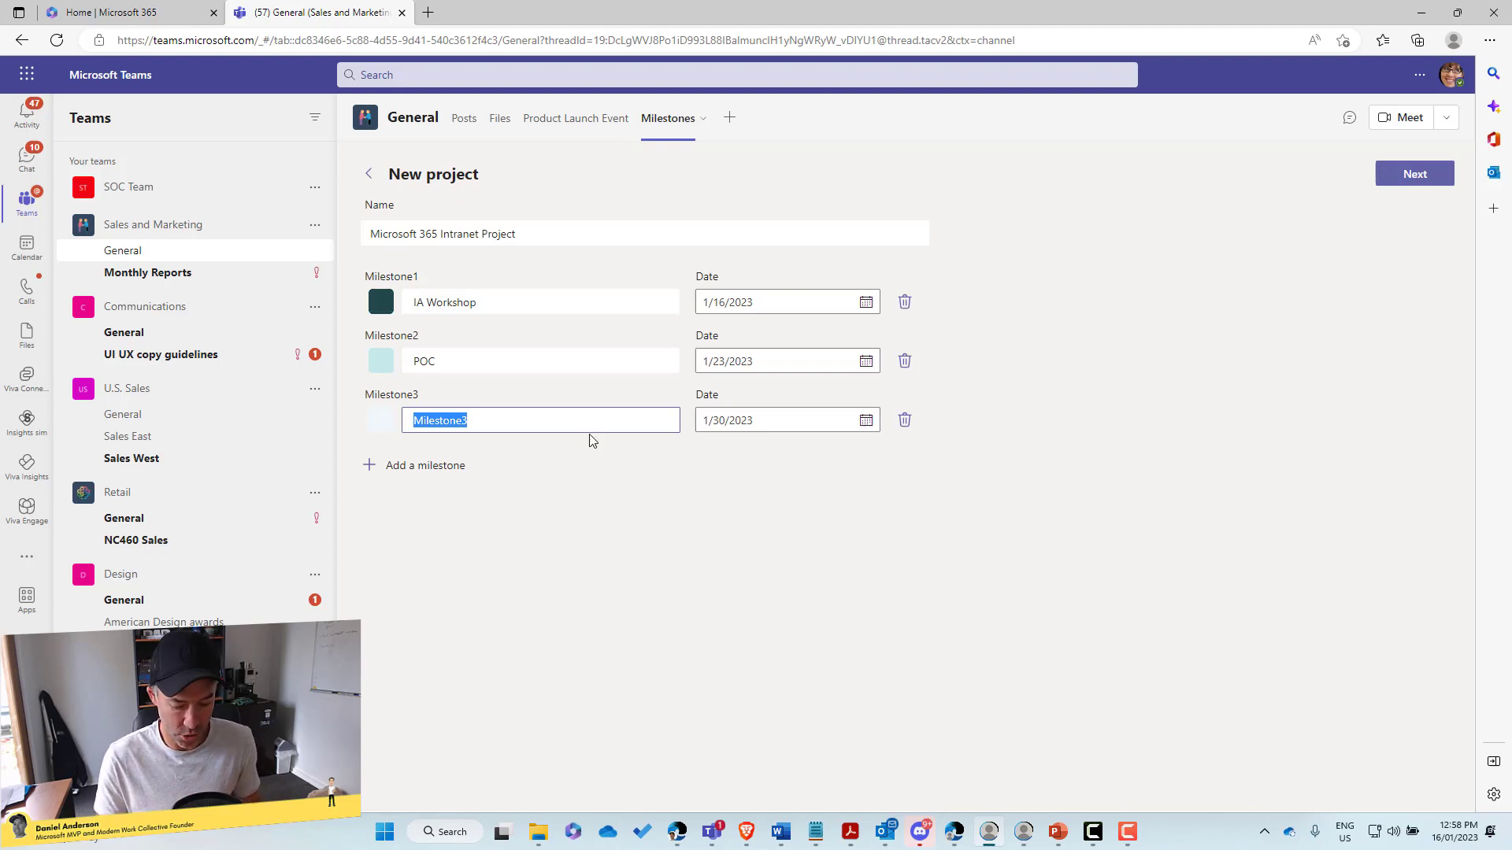
type("COntent Creation")
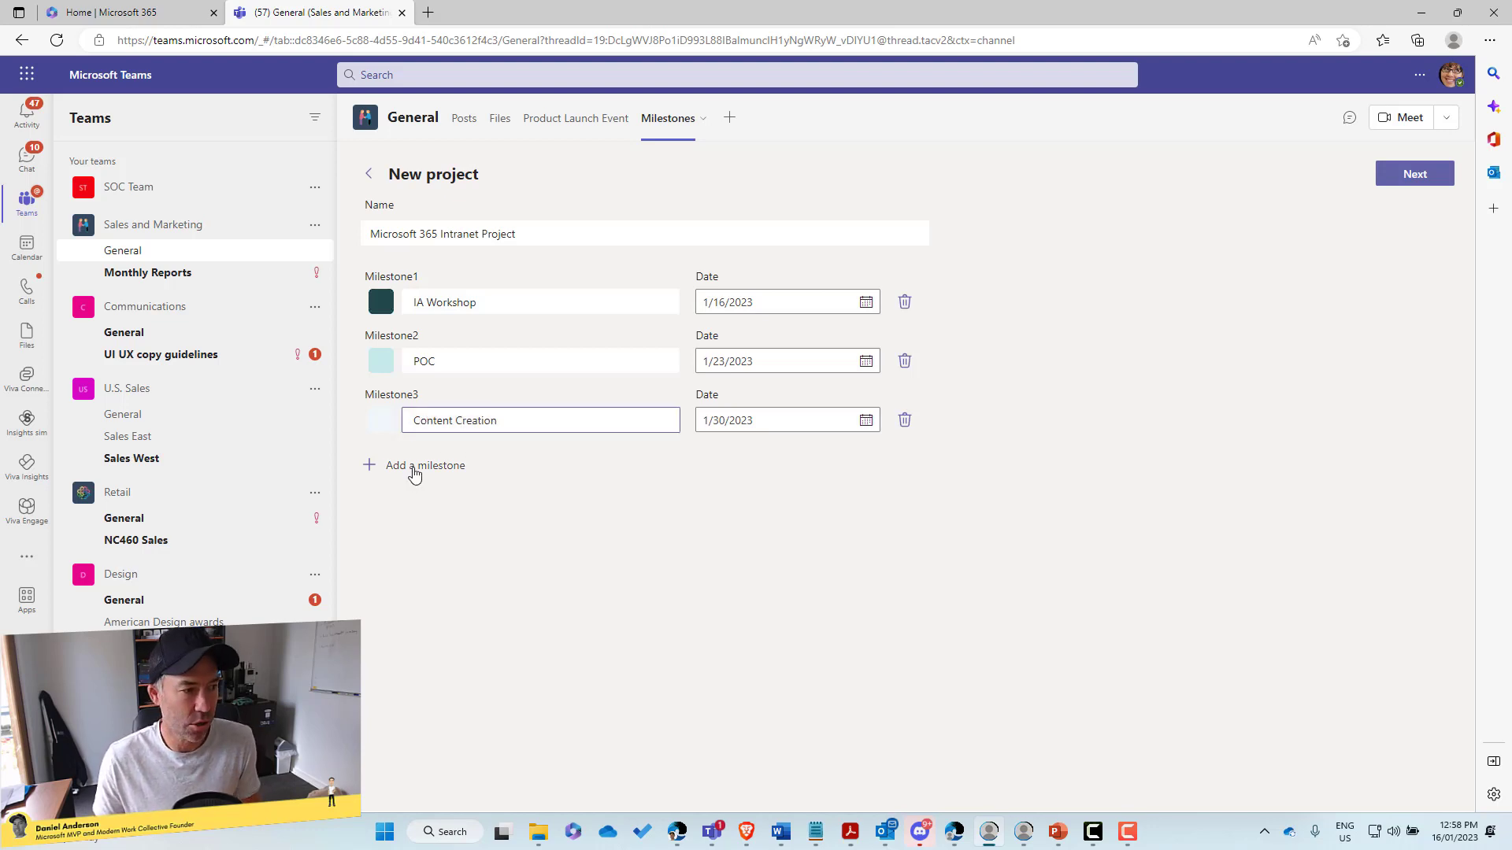
Step: Add a fourth milestone to the new project and name it "Launch"
left_click(416, 466)
left_click_drag(477, 478, 384, 483)
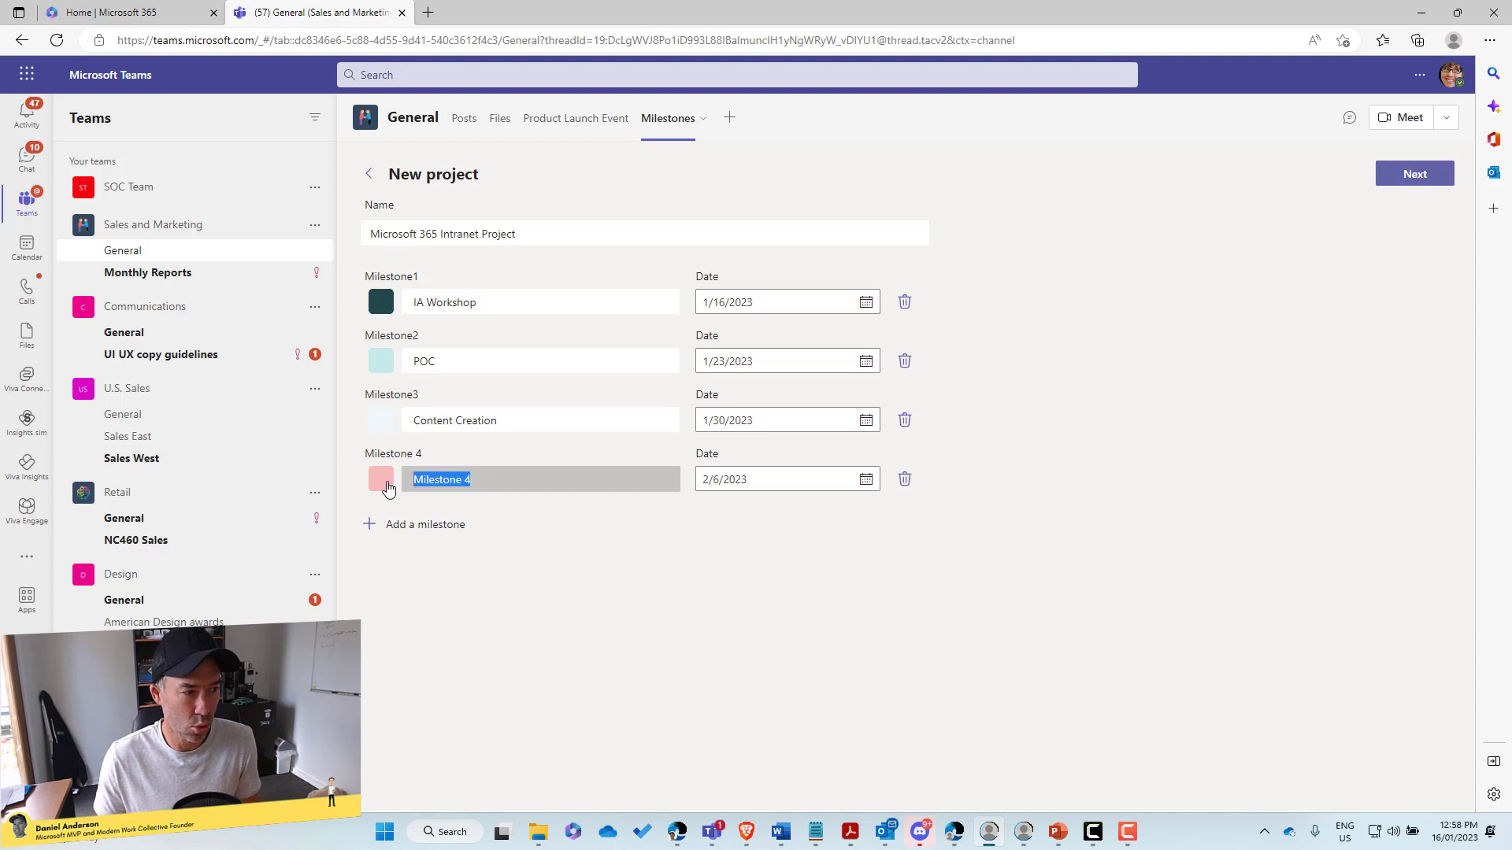
type("Launch")
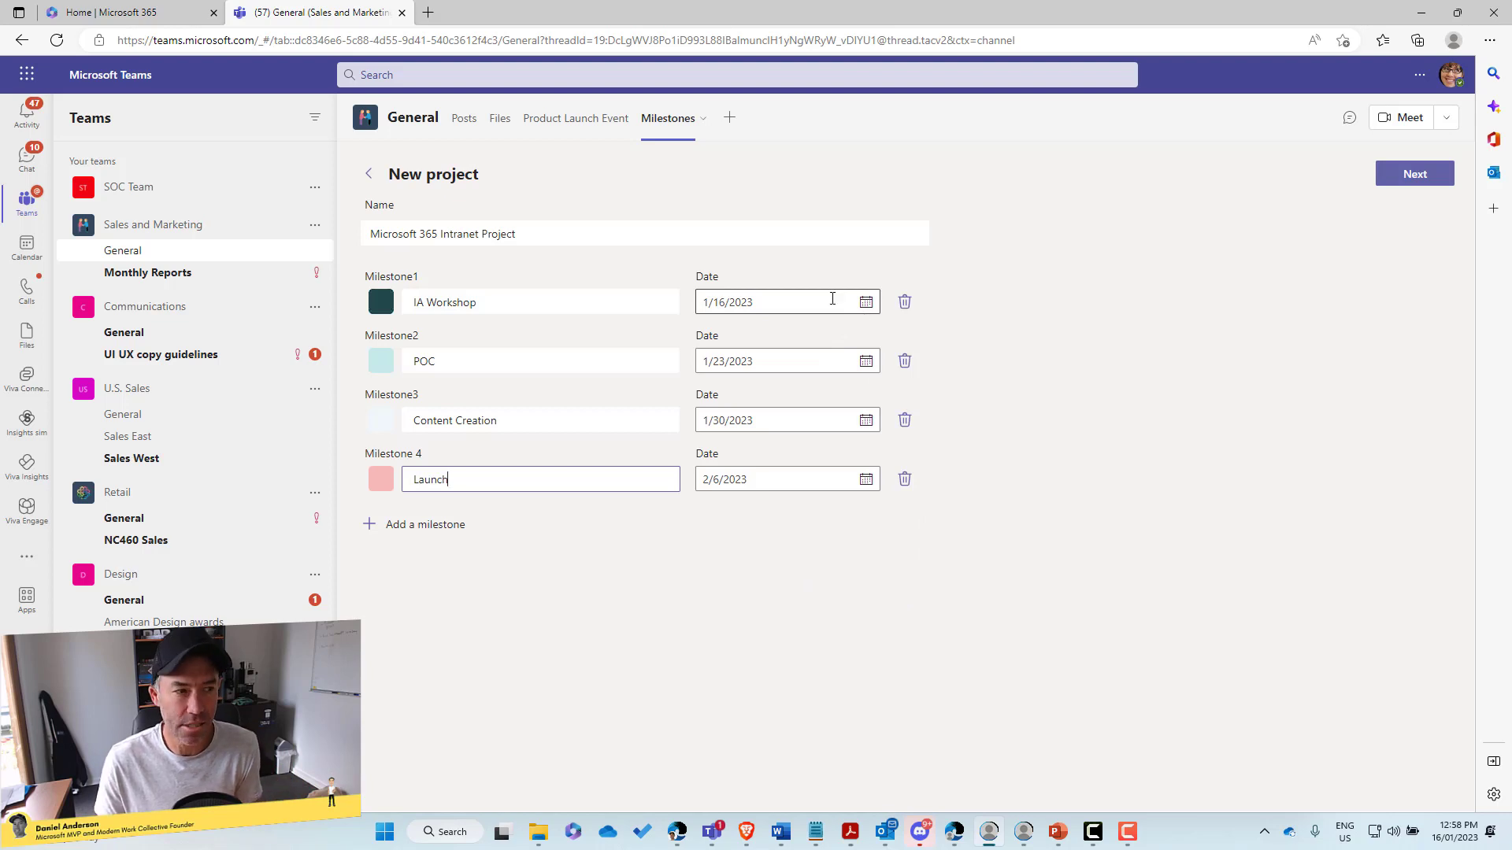
Step: Set the IA Workshop milestone's date to 1/20/2023 and the POC milestone's date to 1/27/2023
left_click(863, 301)
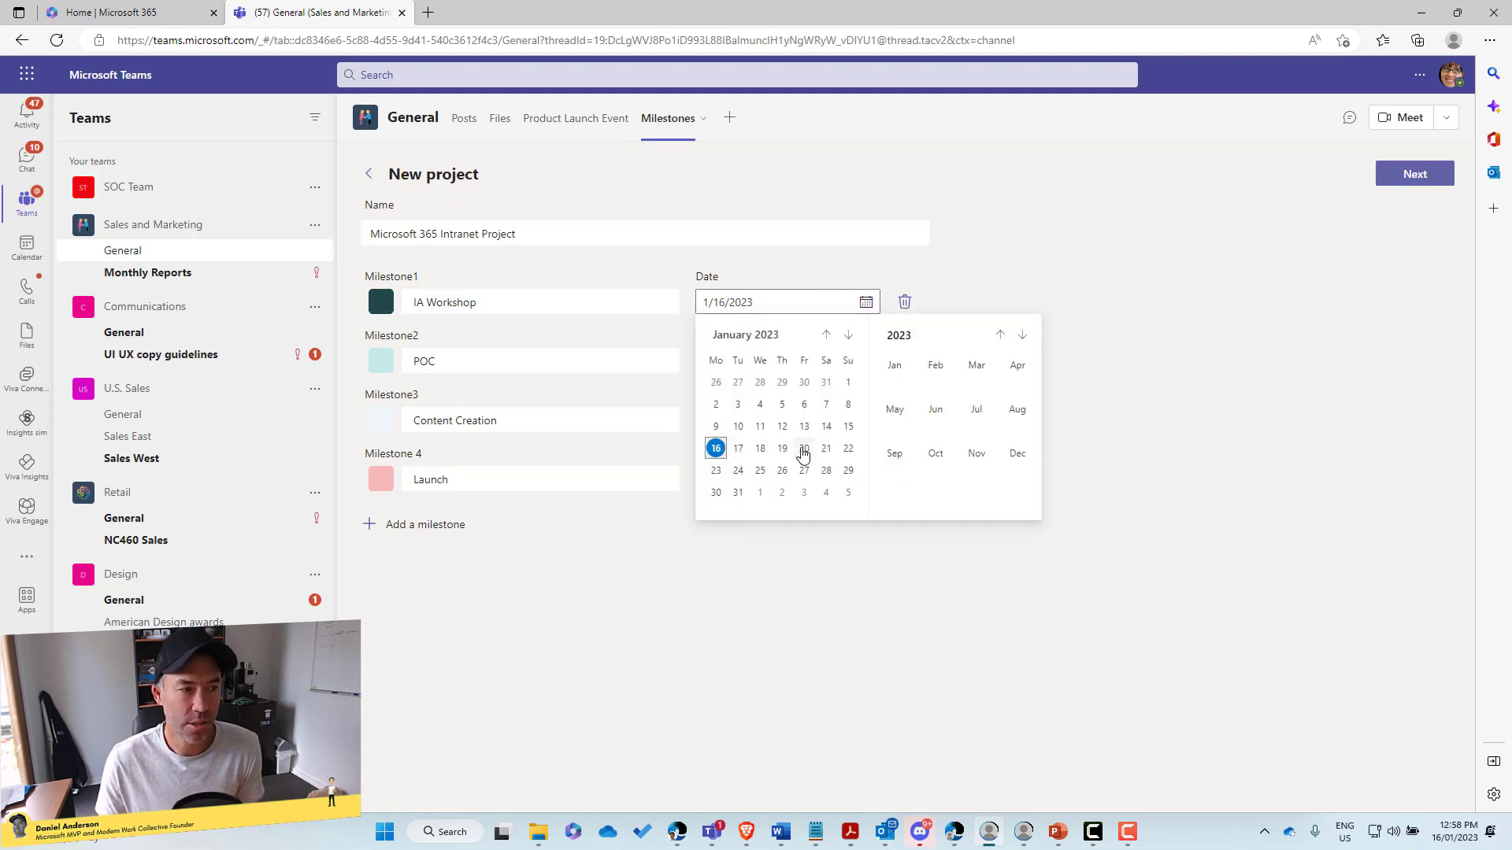
left_click(804, 451)
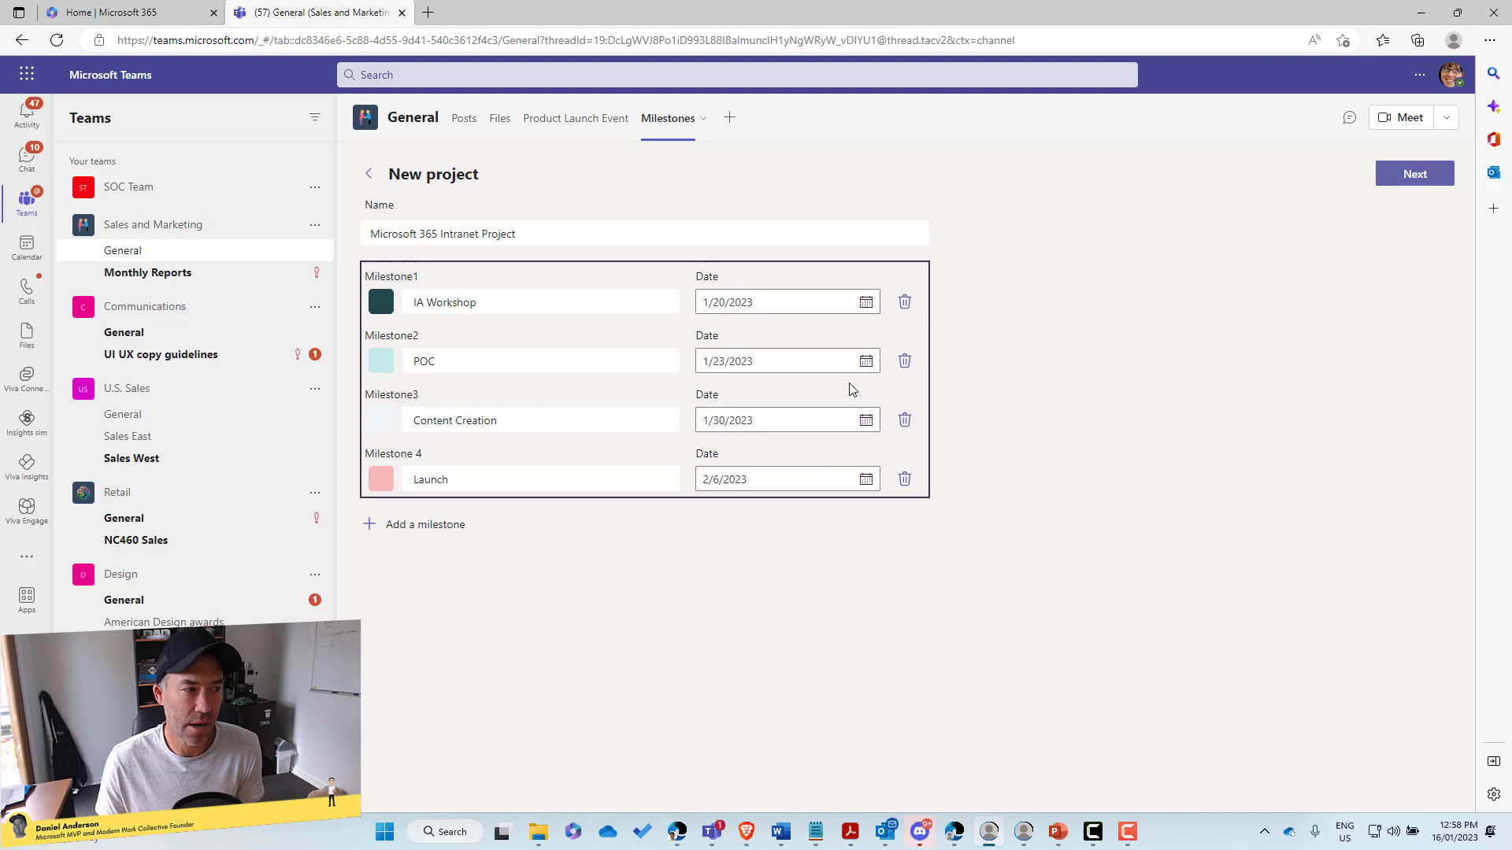
left_click(866, 361)
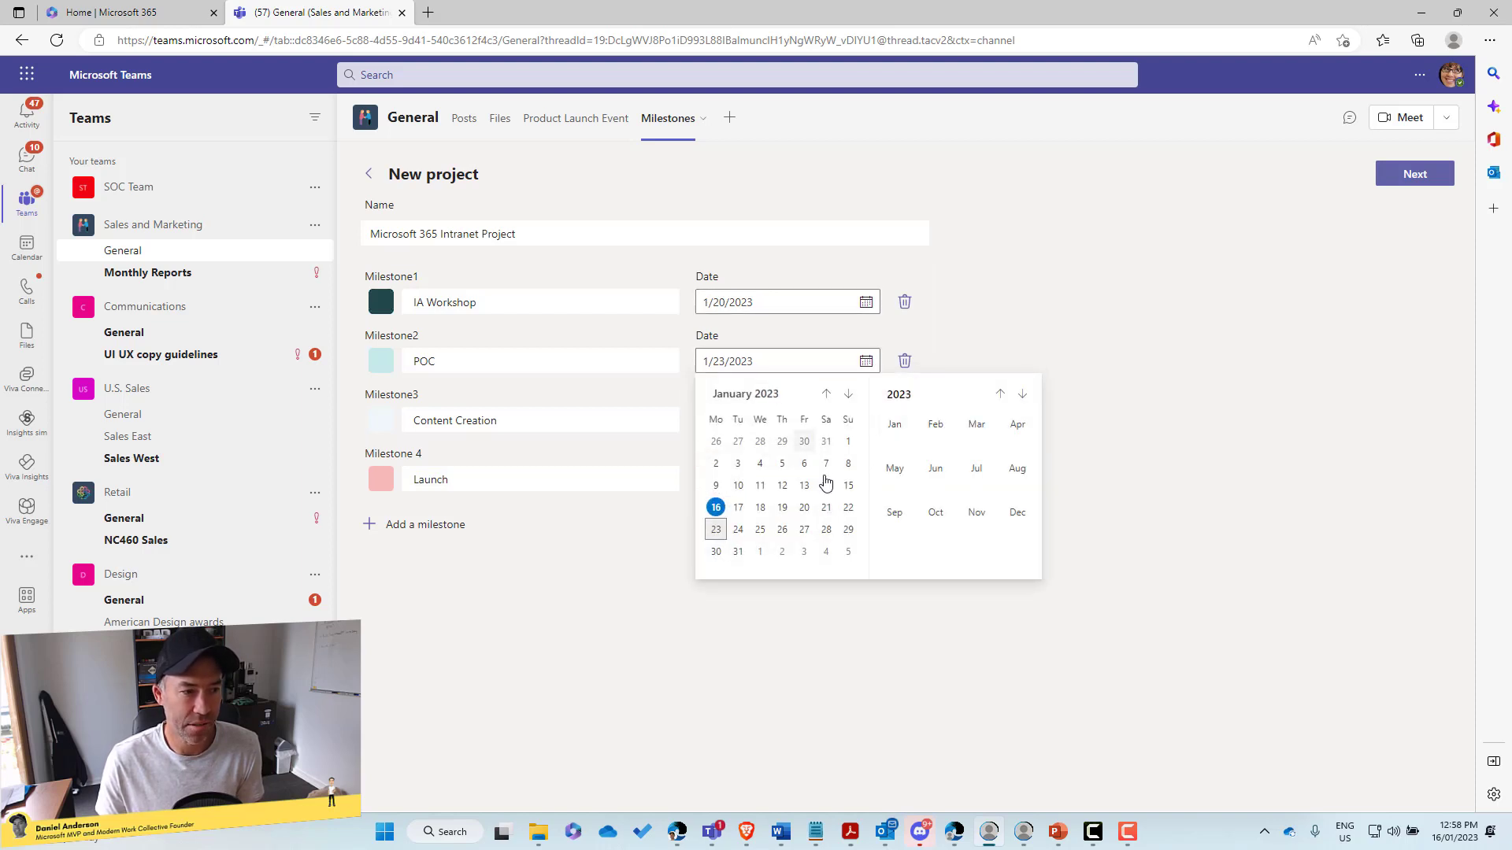
left_click(804, 536)
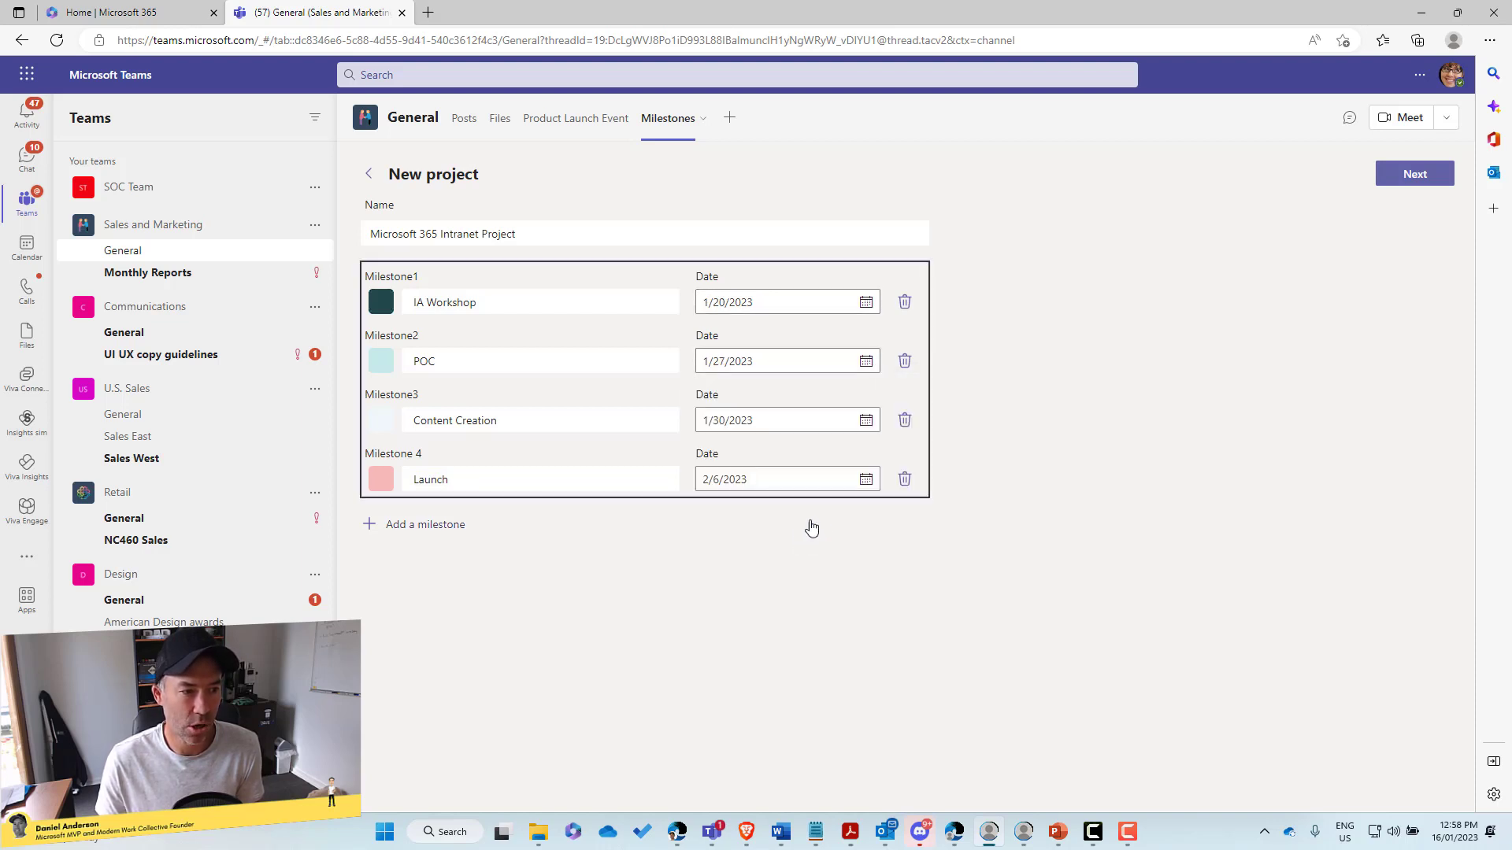
Step: Set the Content Creation milestone's date to 2/3/2023 and the Launch milestone's date to 3/10/2023
left_click(866, 420)
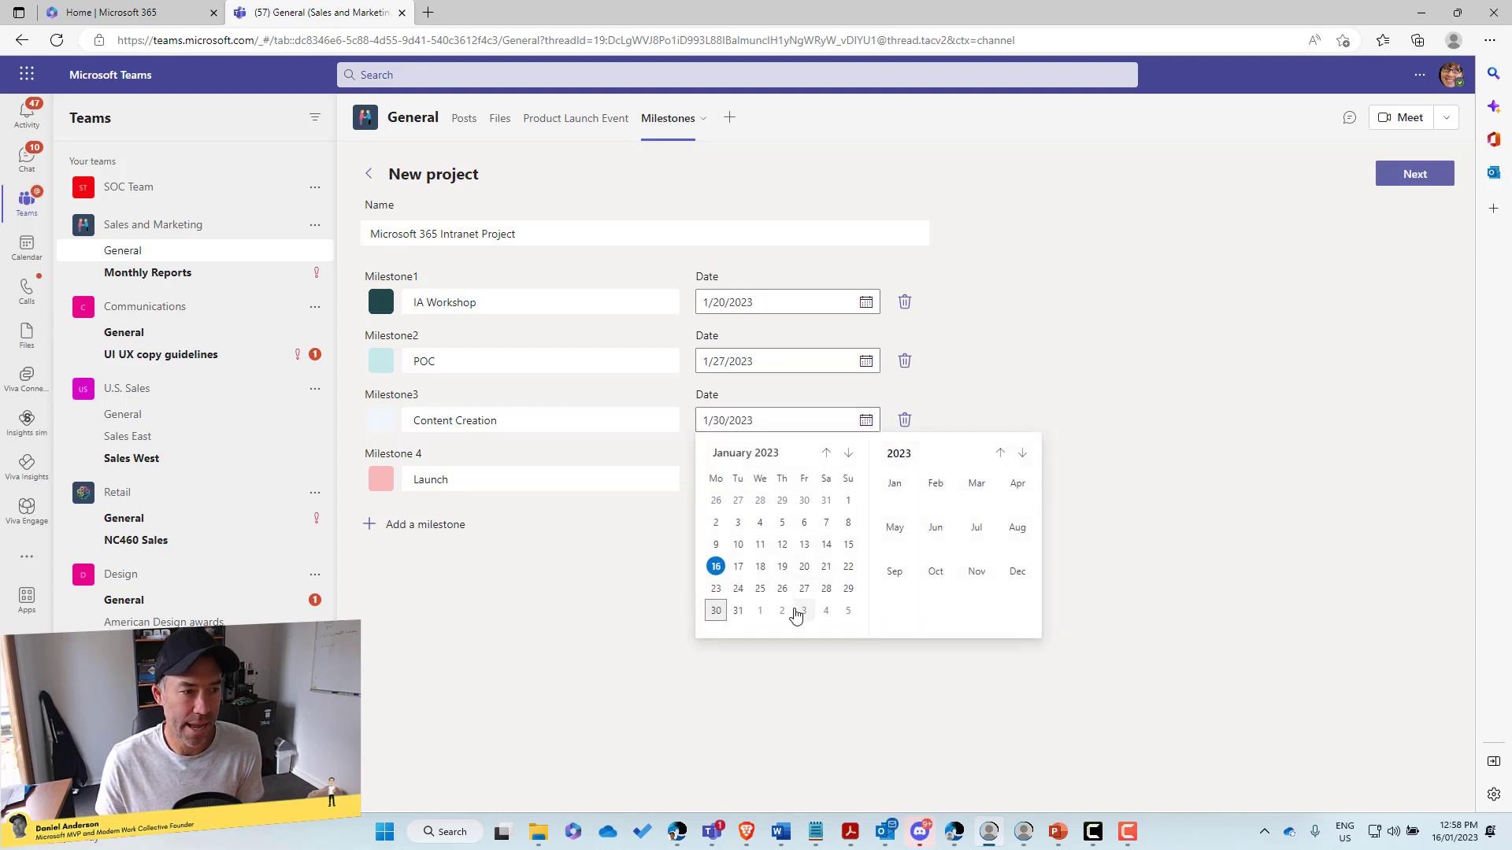
left_click(806, 612)
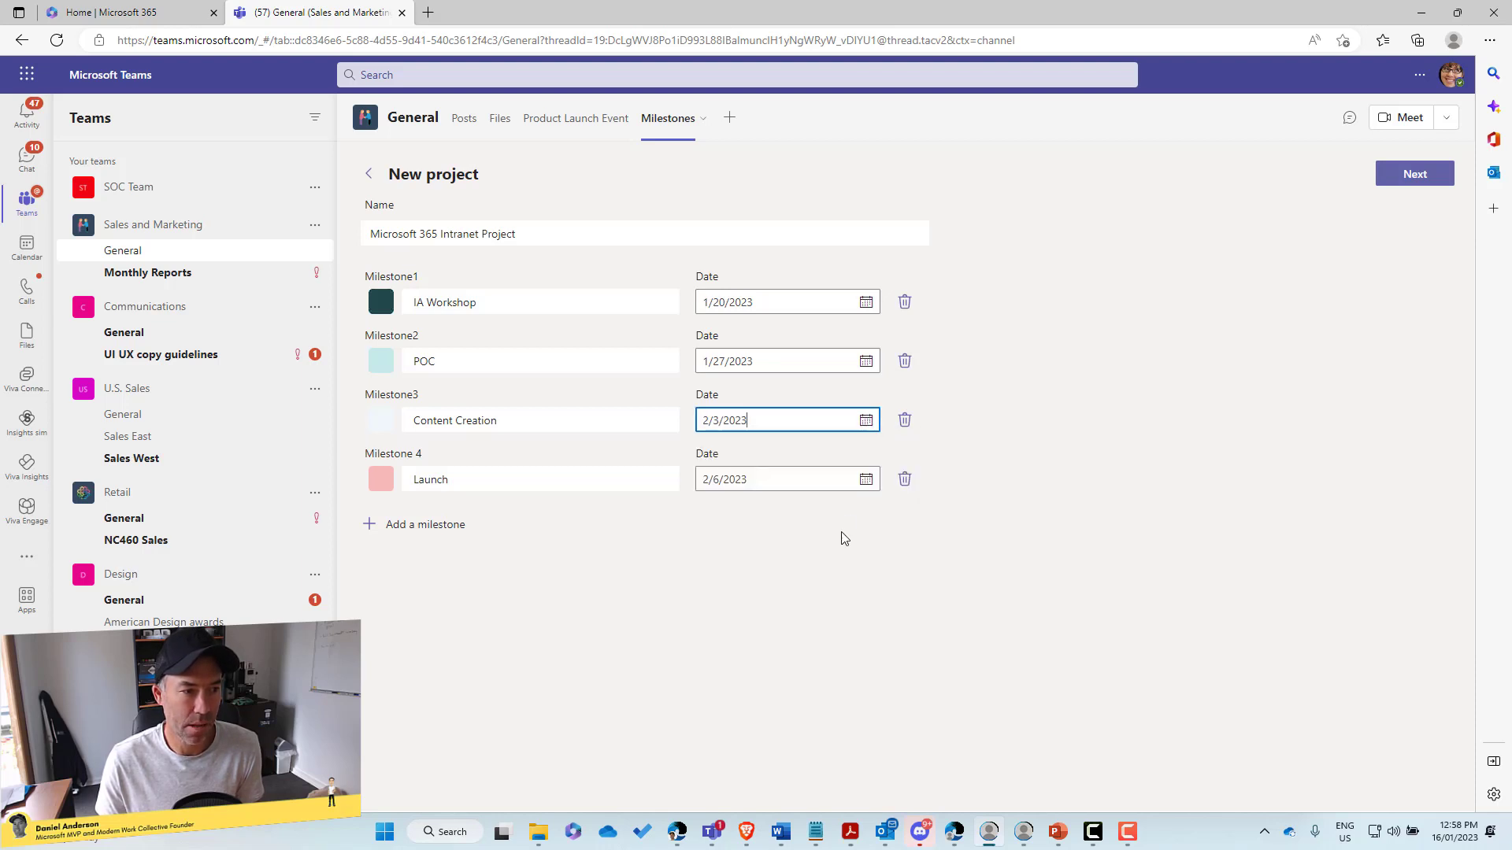
left_click(865, 481)
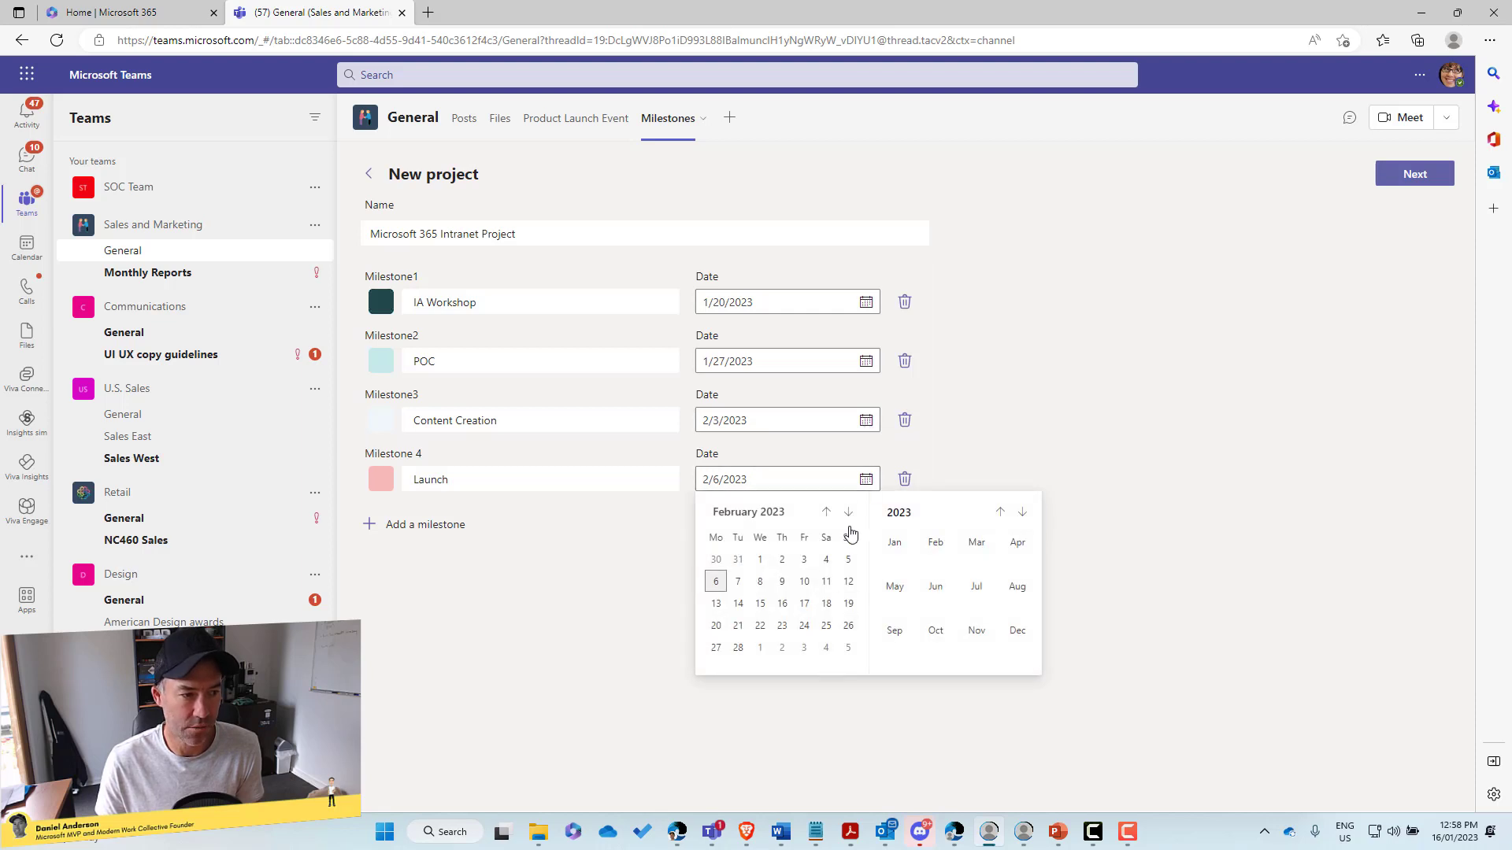
left_click(848, 512)
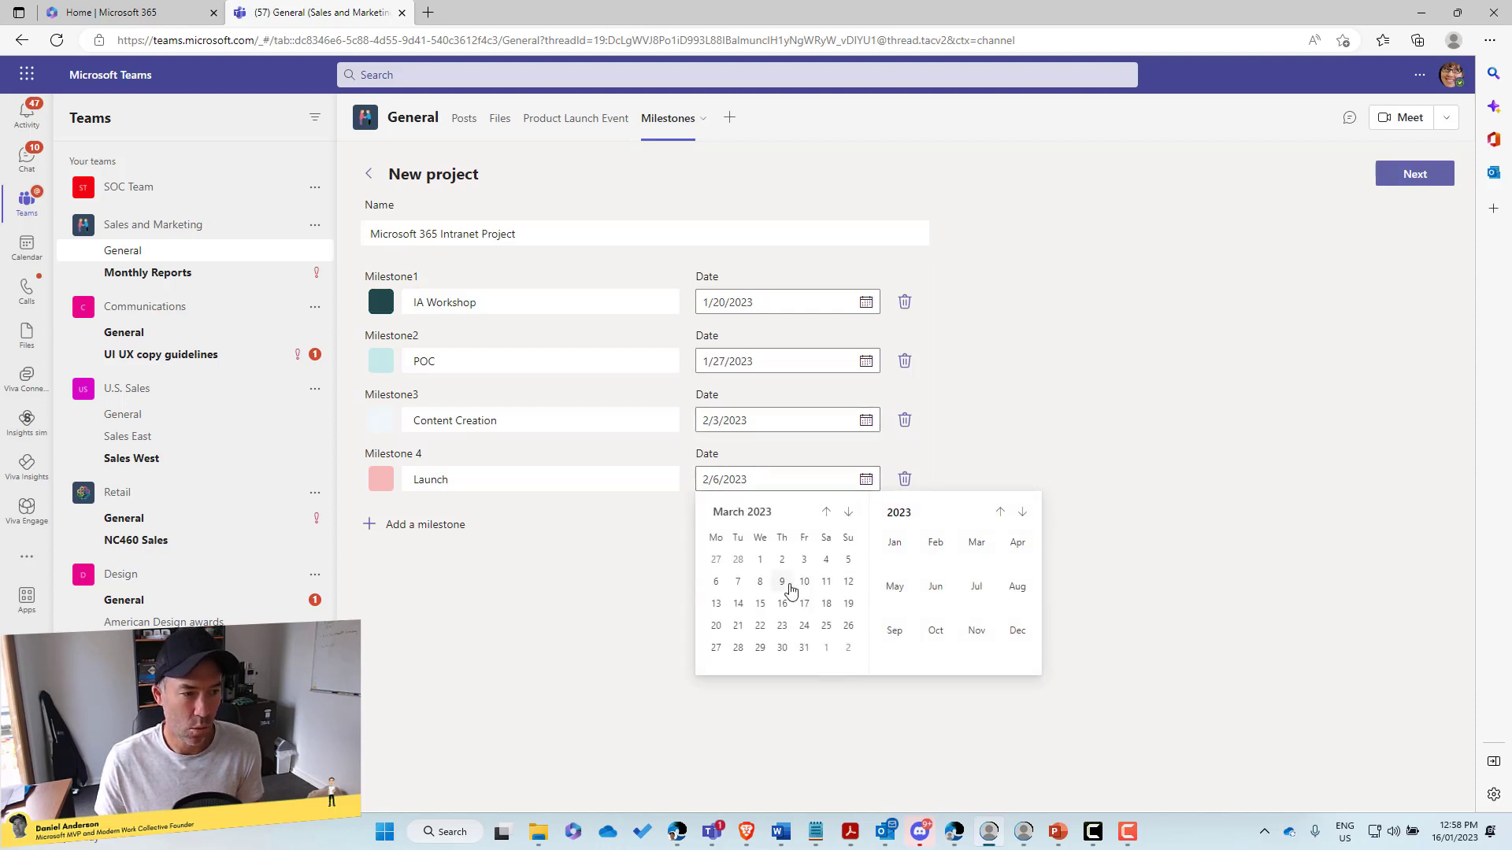
left_click(804, 581)
left_click(1030, 459)
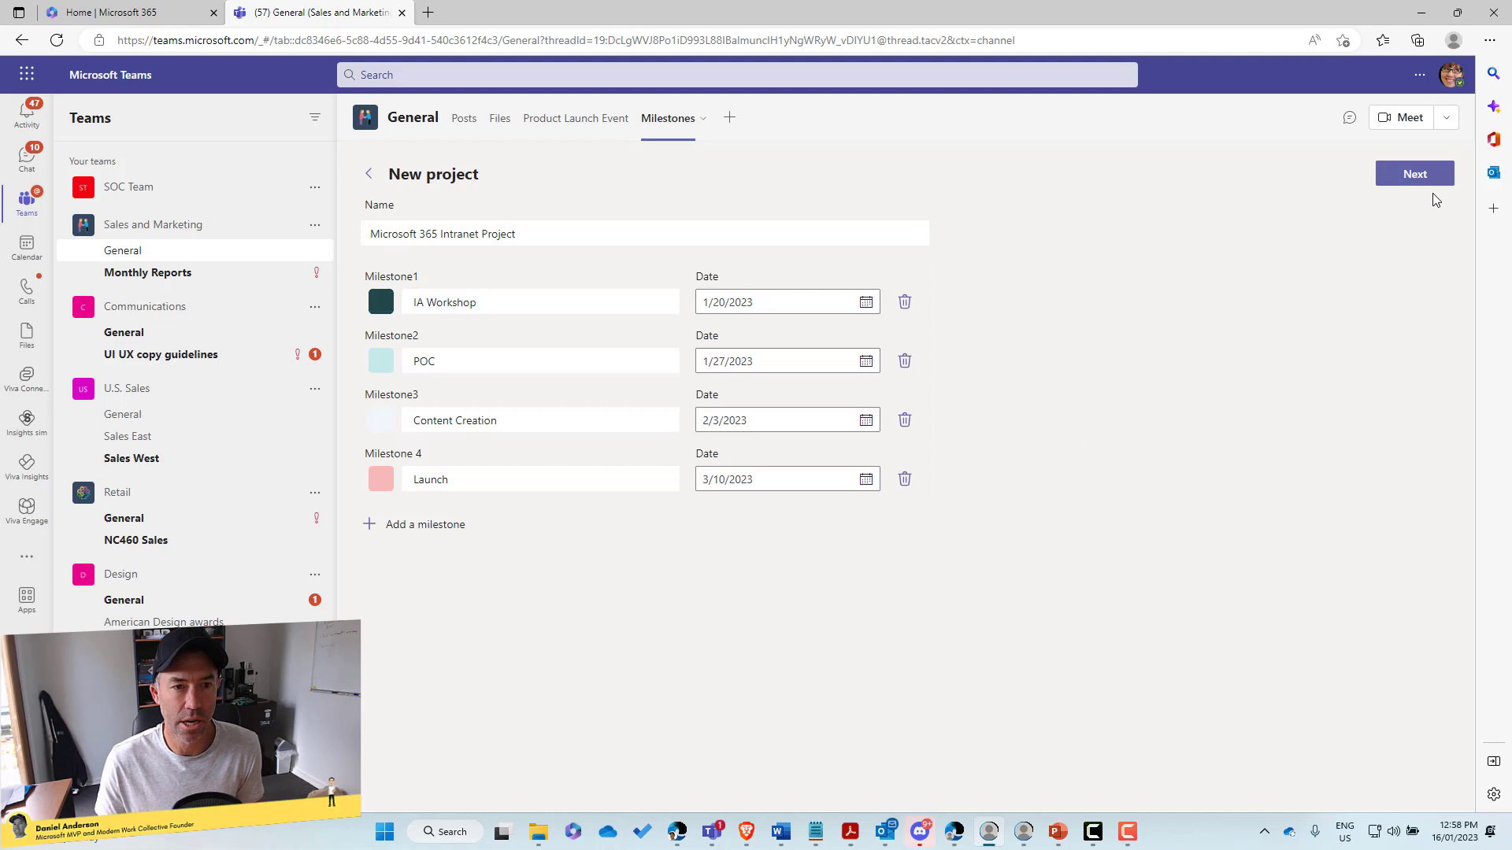
Step: Find a colleague by first name, add them as a second project member, and create the project
left_click(1415, 175)
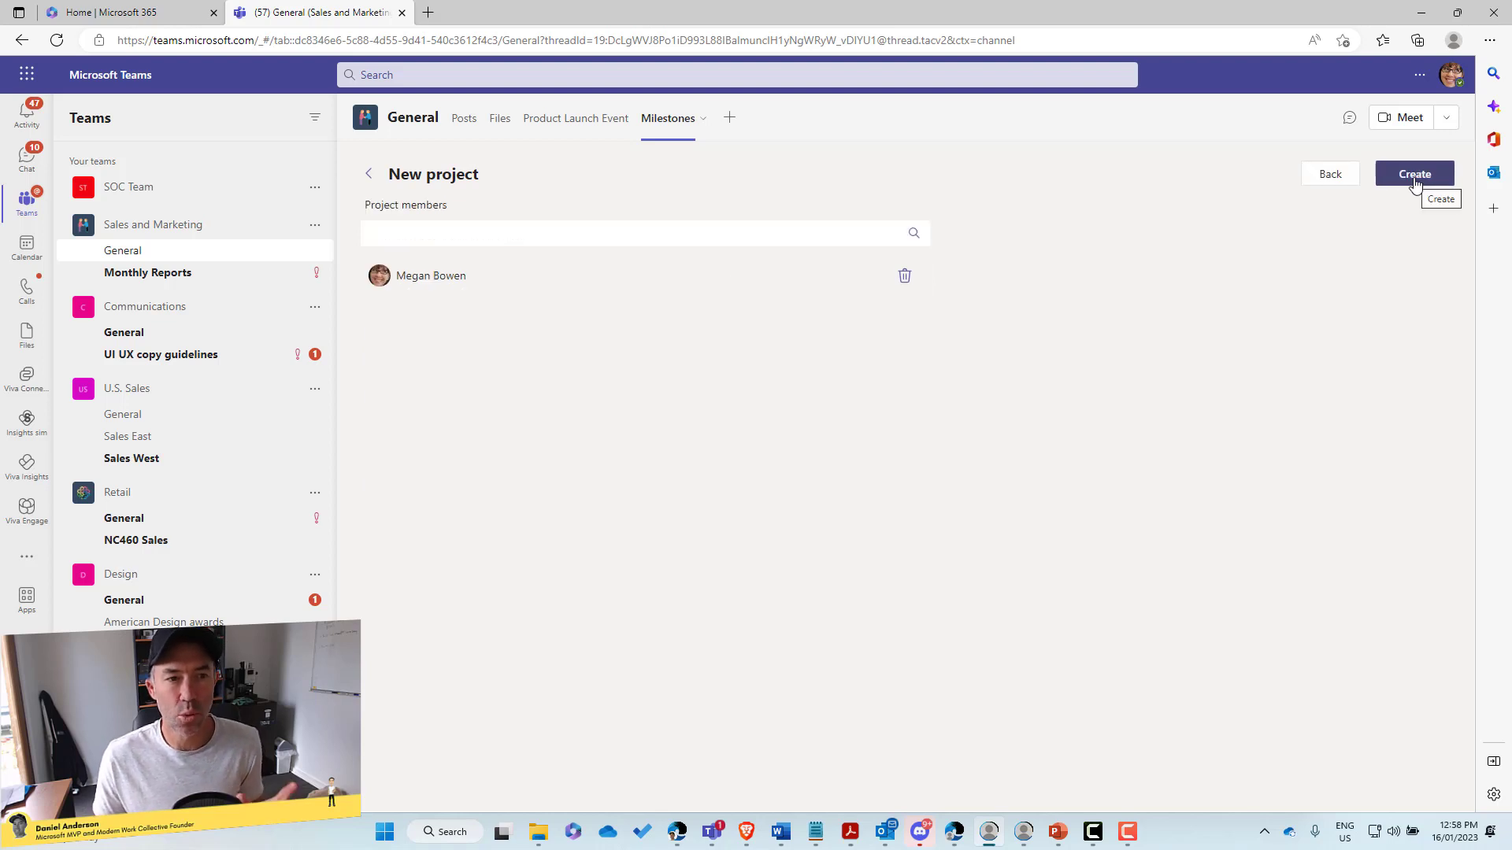
left_click(624, 234)
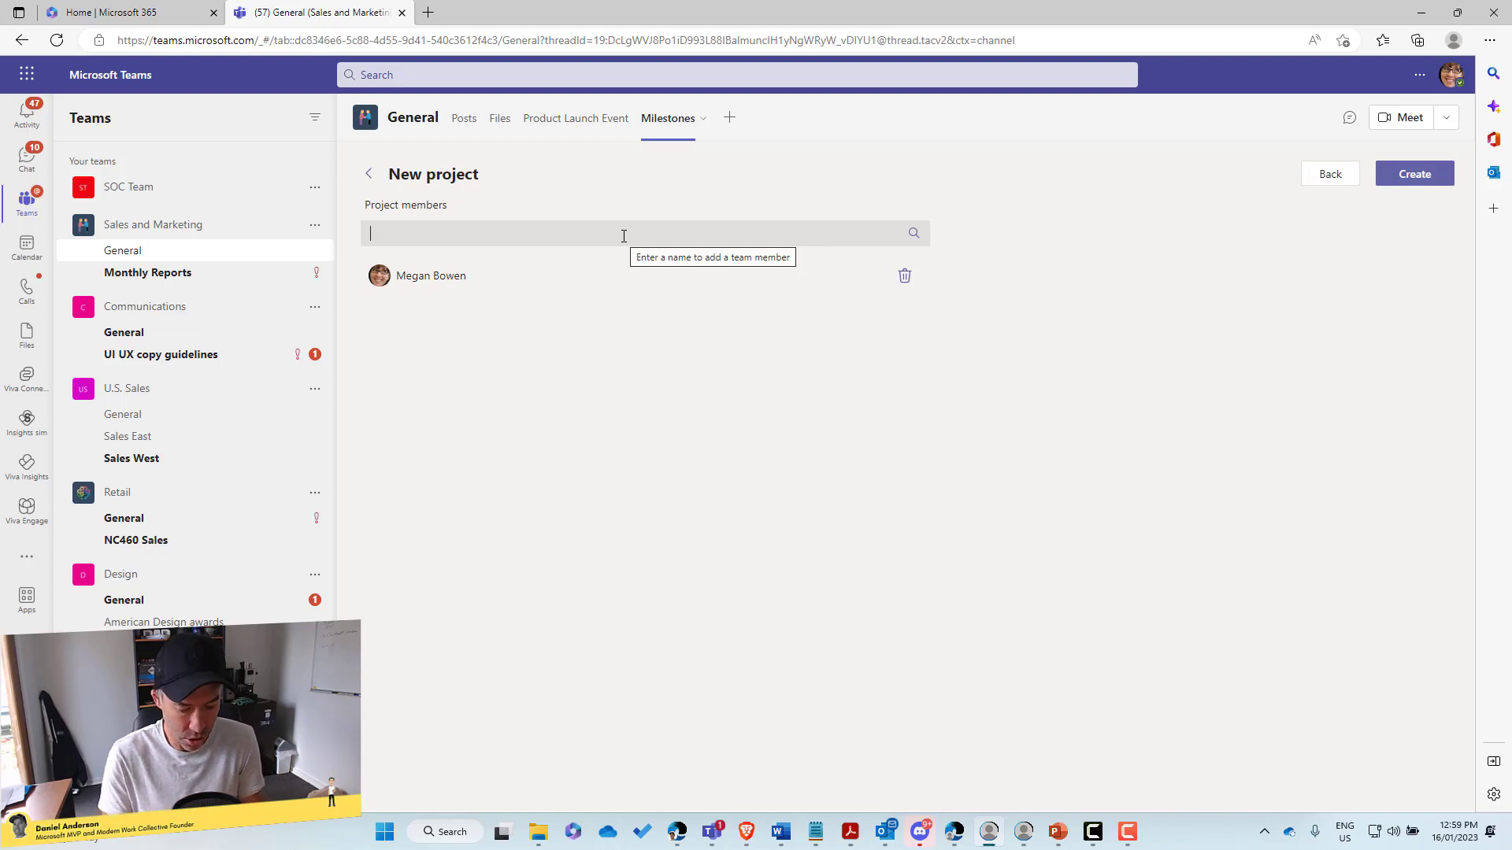
type("alex")
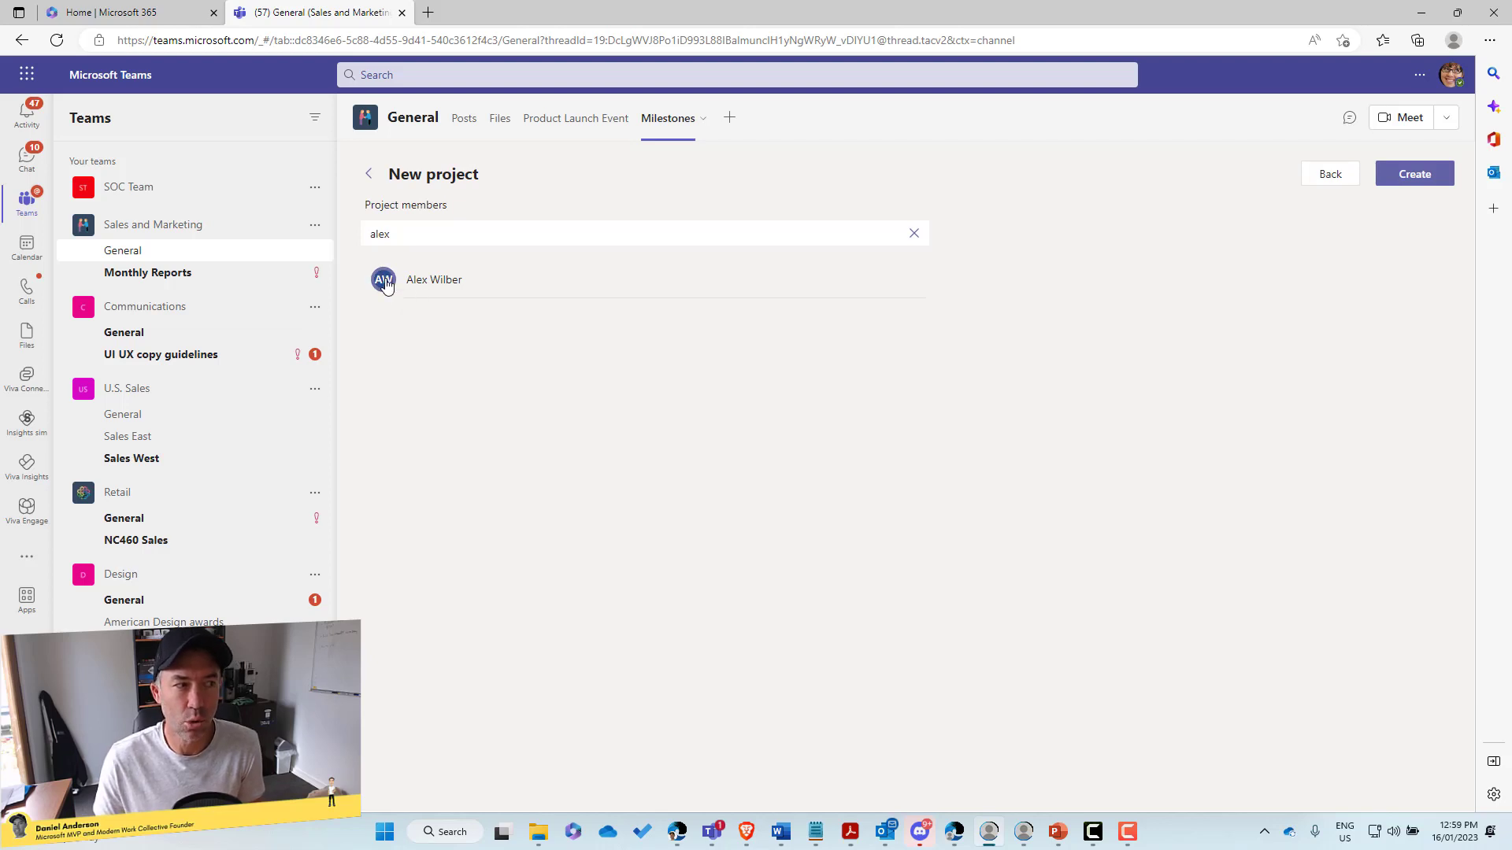
left_click(386, 285)
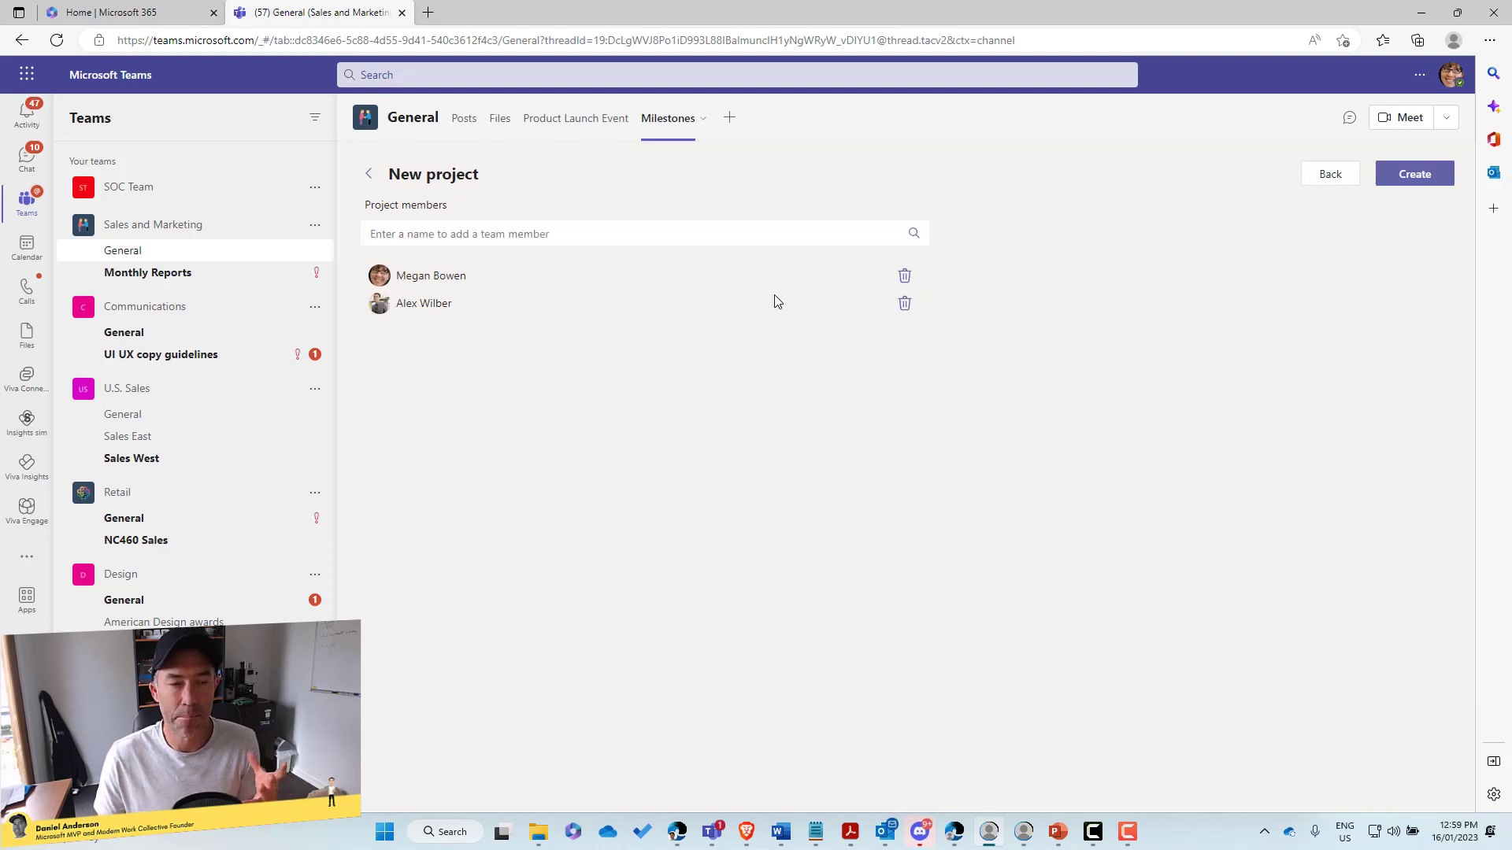
left_click(1420, 179)
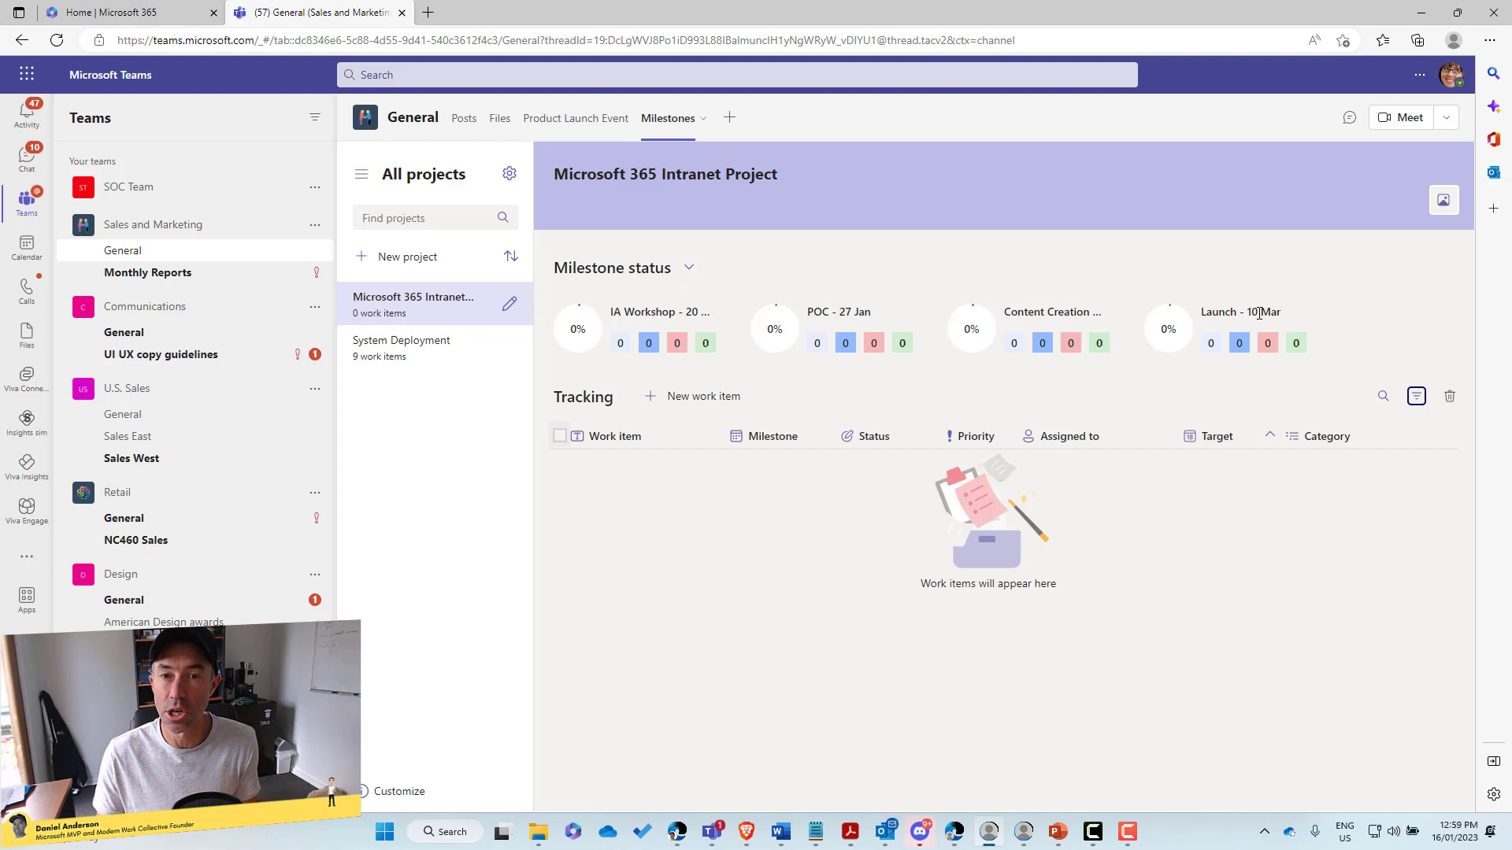
Step: Change the project theme to the pale lavender interior image
left_click(1451, 208)
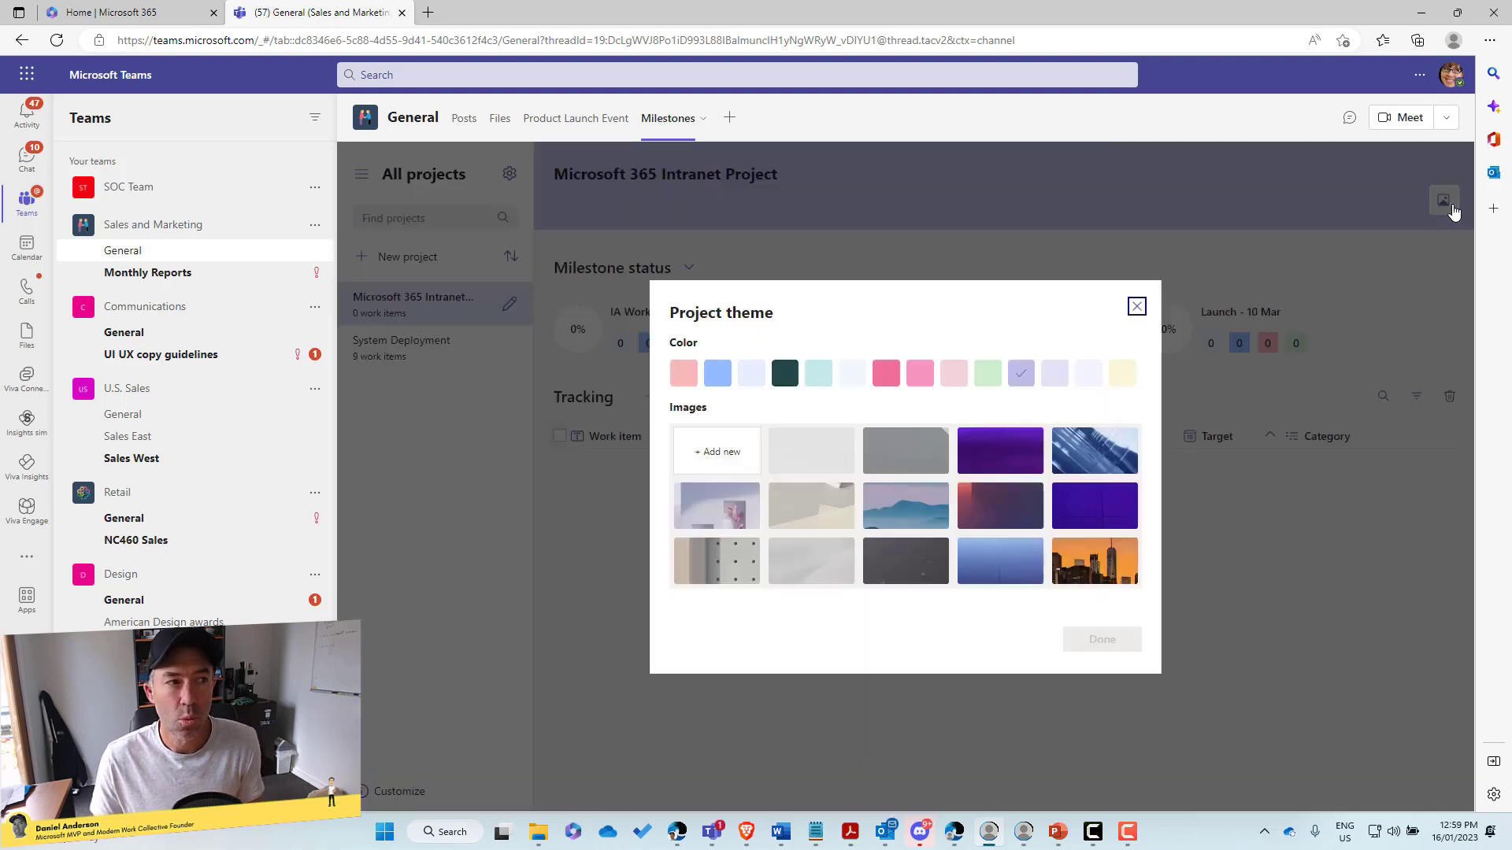
left_click(716, 505)
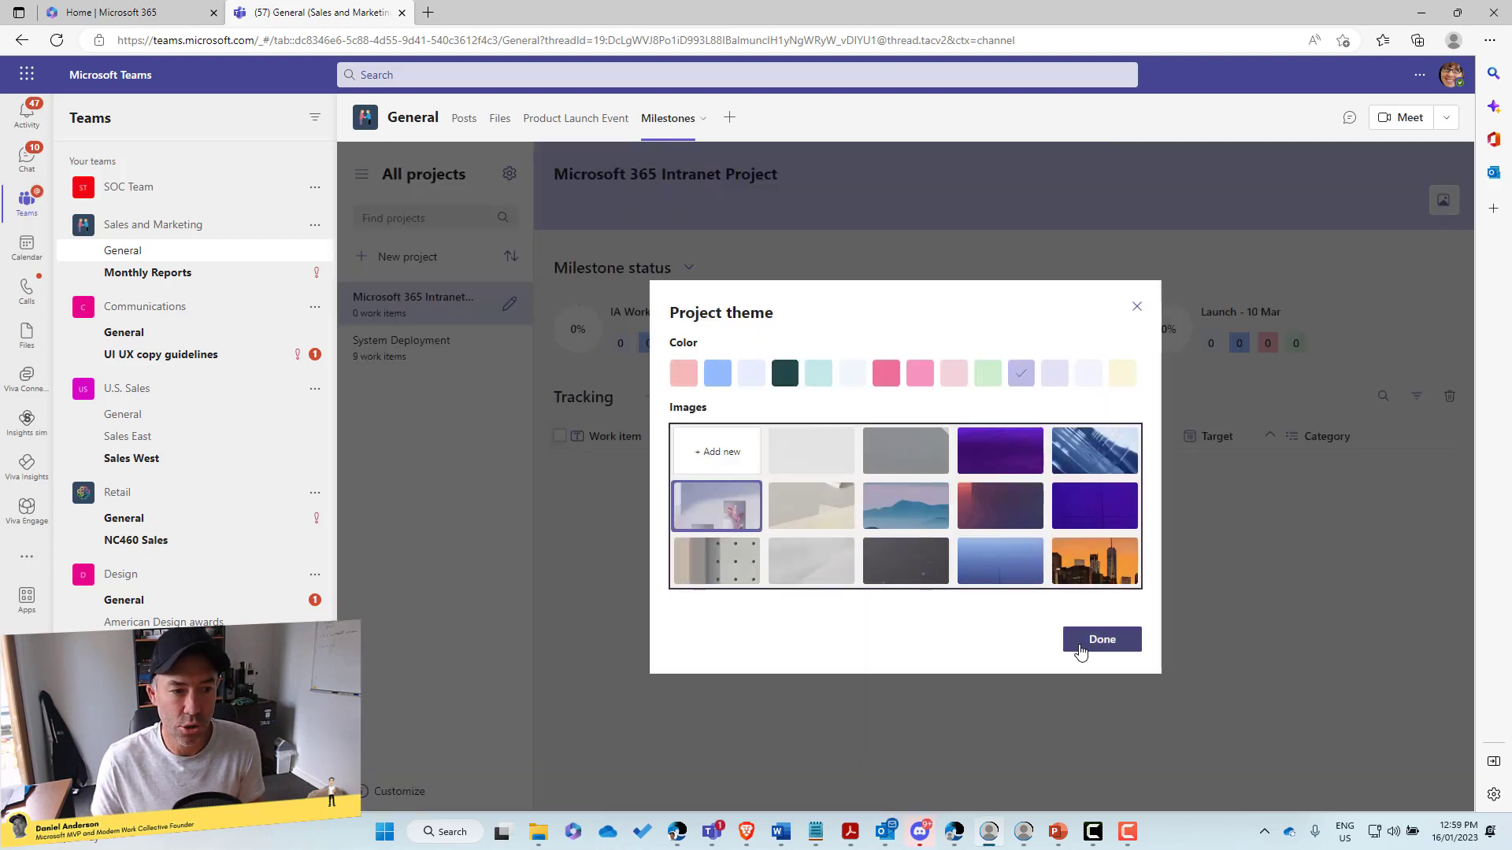
left_click(1087, 644)
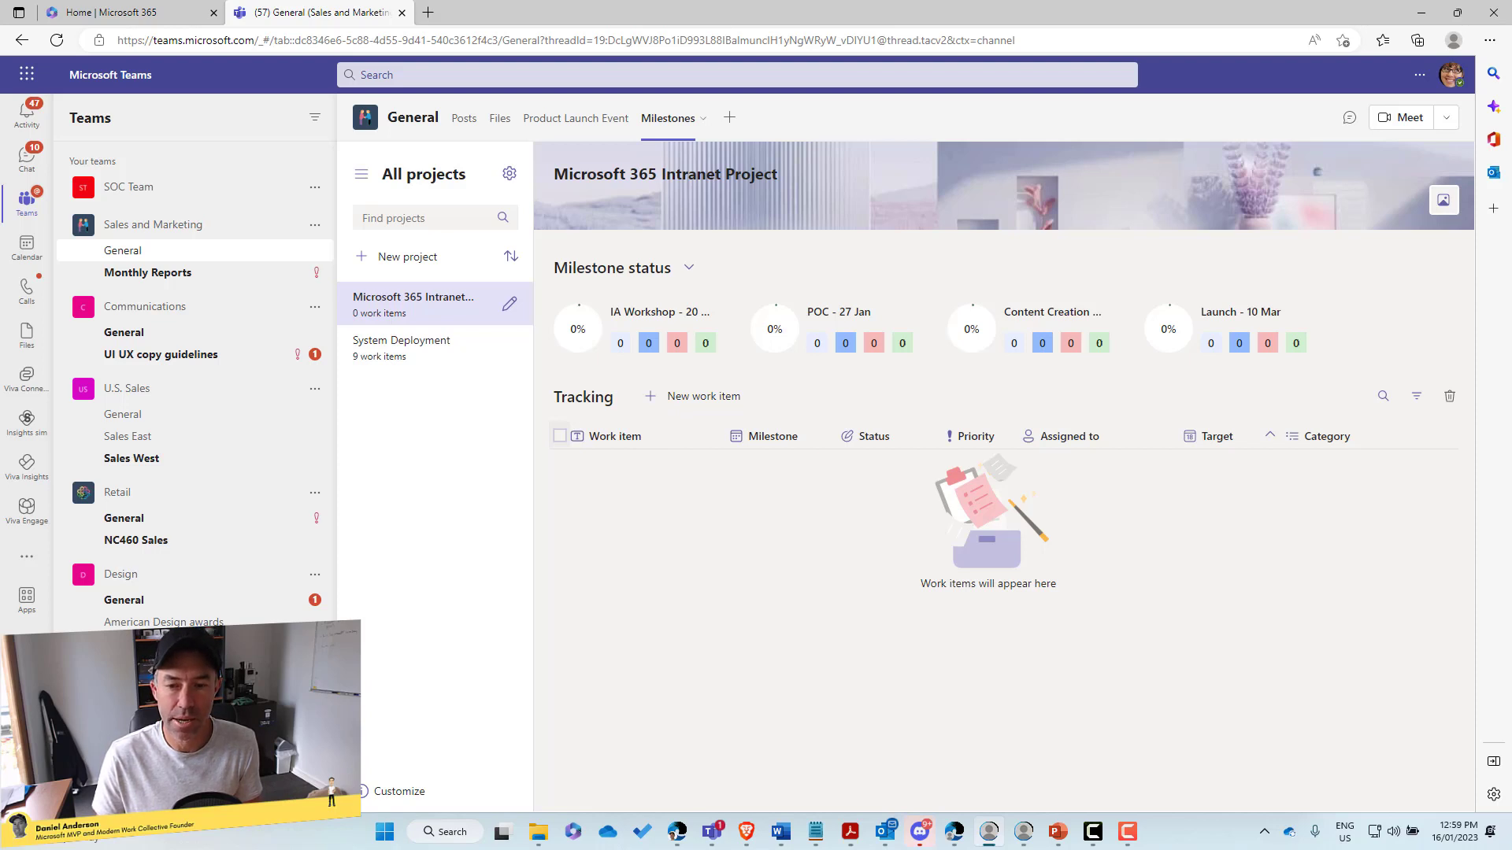
Step: Start a new work item in the Microsoft 365 Intranet Project titled "IA WOrkshop 1 - Content Types"
left_click(709, 403)
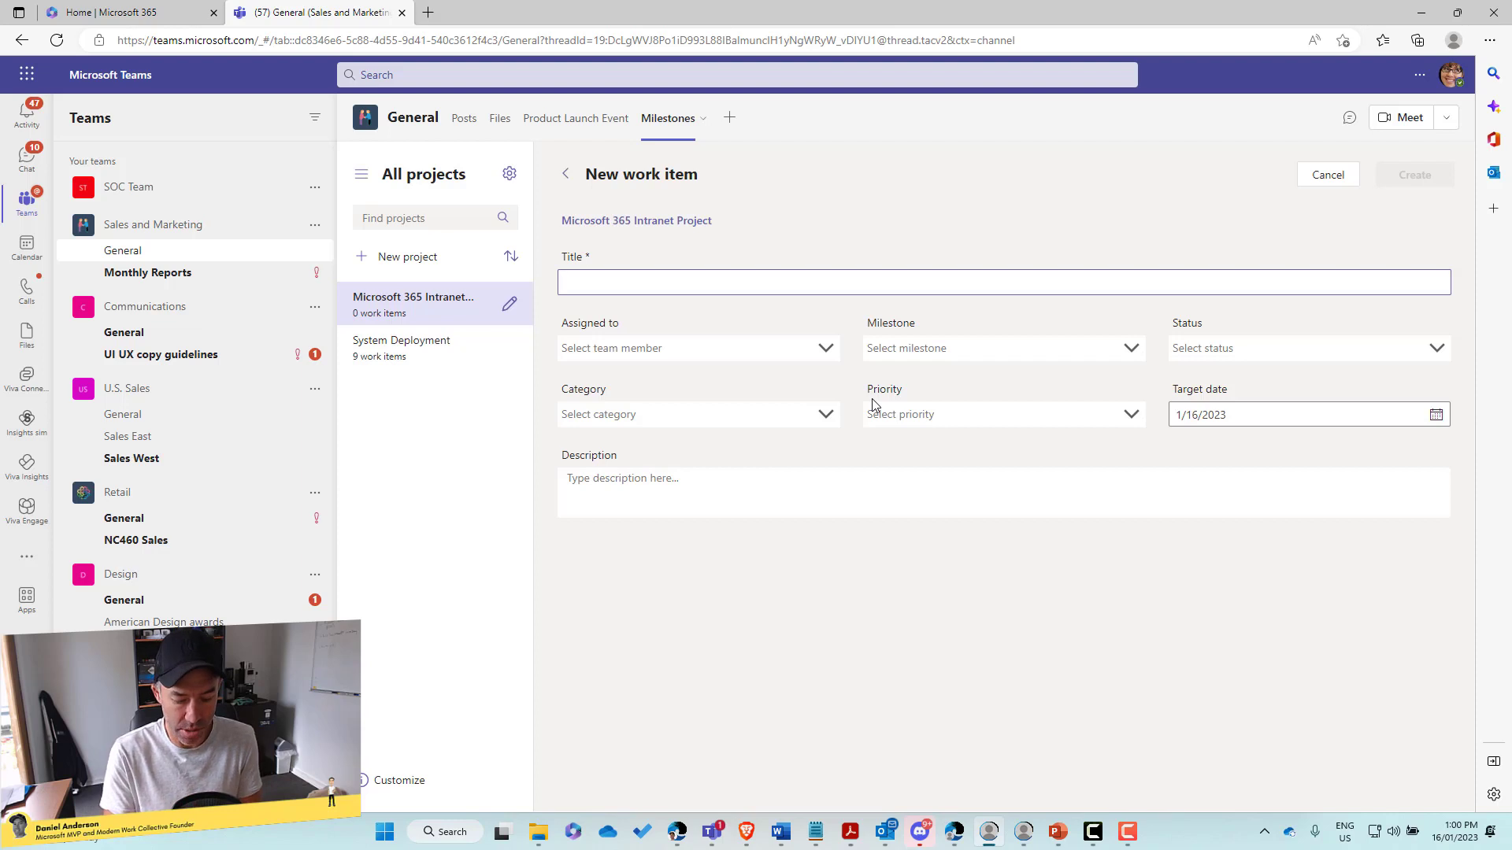
type("W")
key("BackSpace")
key("BackSpace")
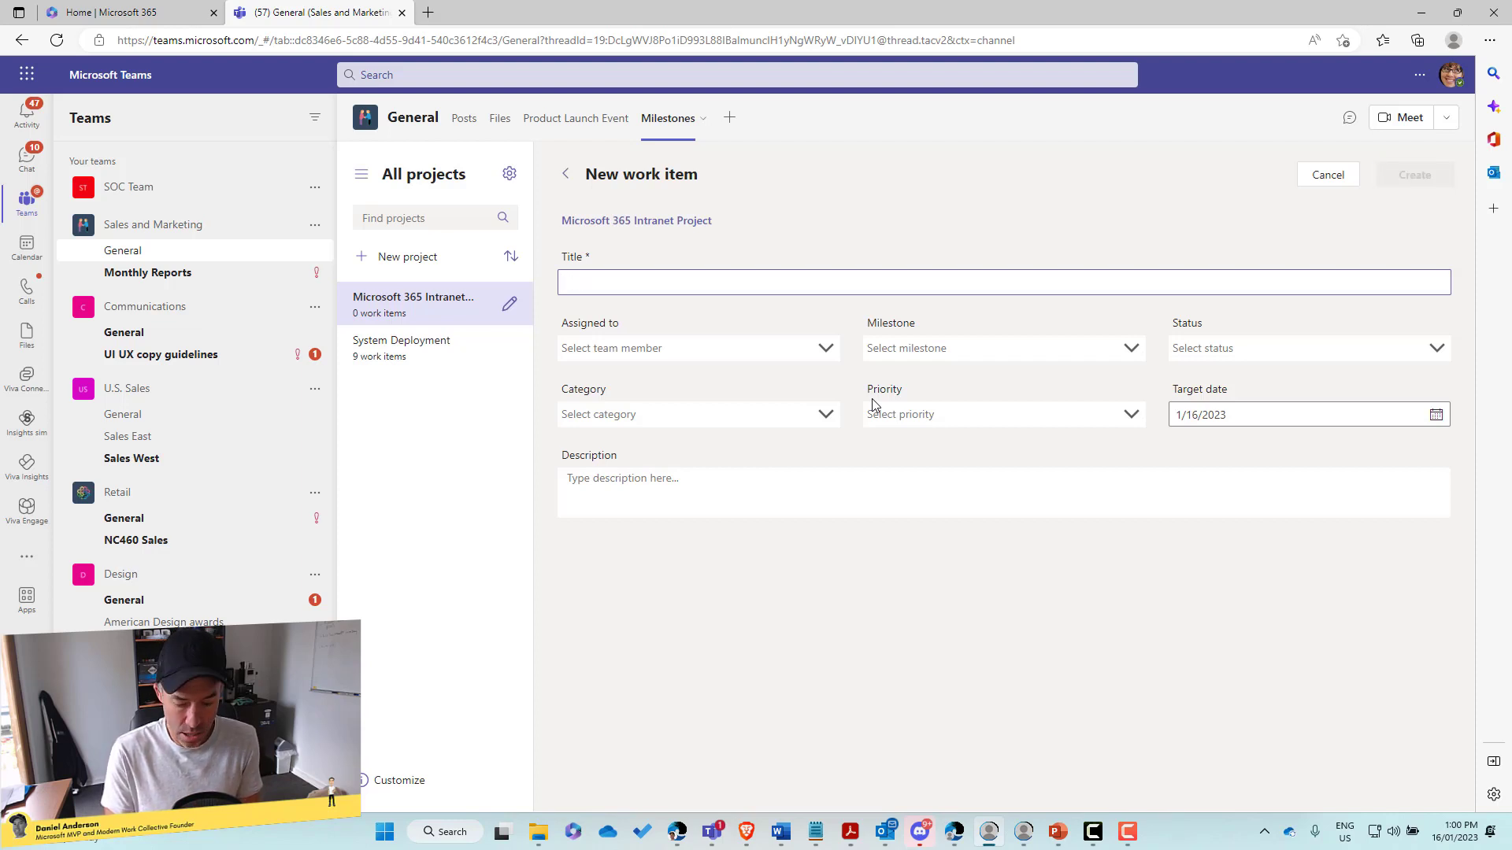
type("IA WOrk")
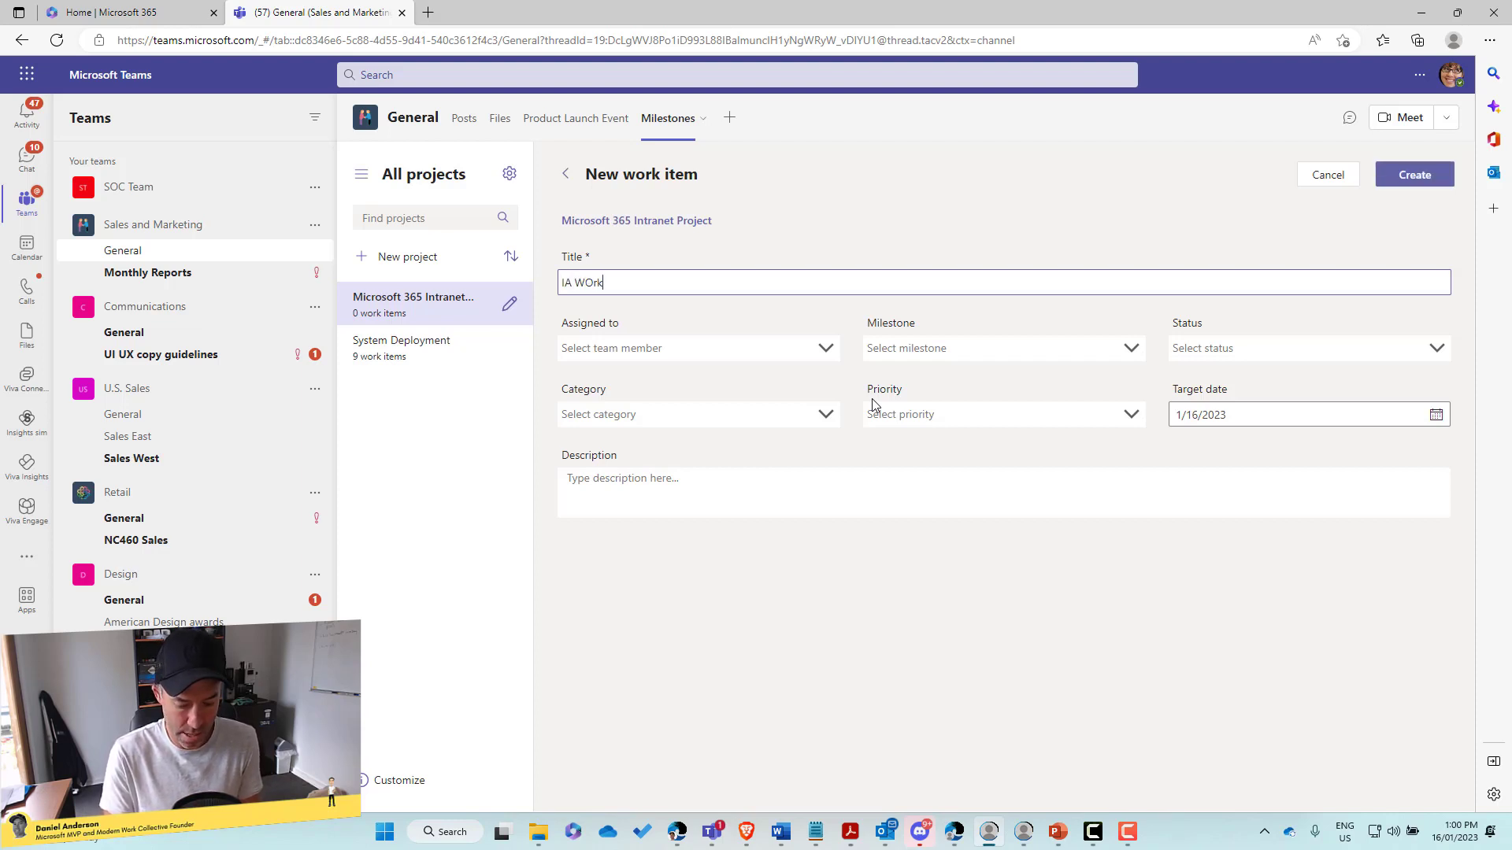
type("shop 1 -")
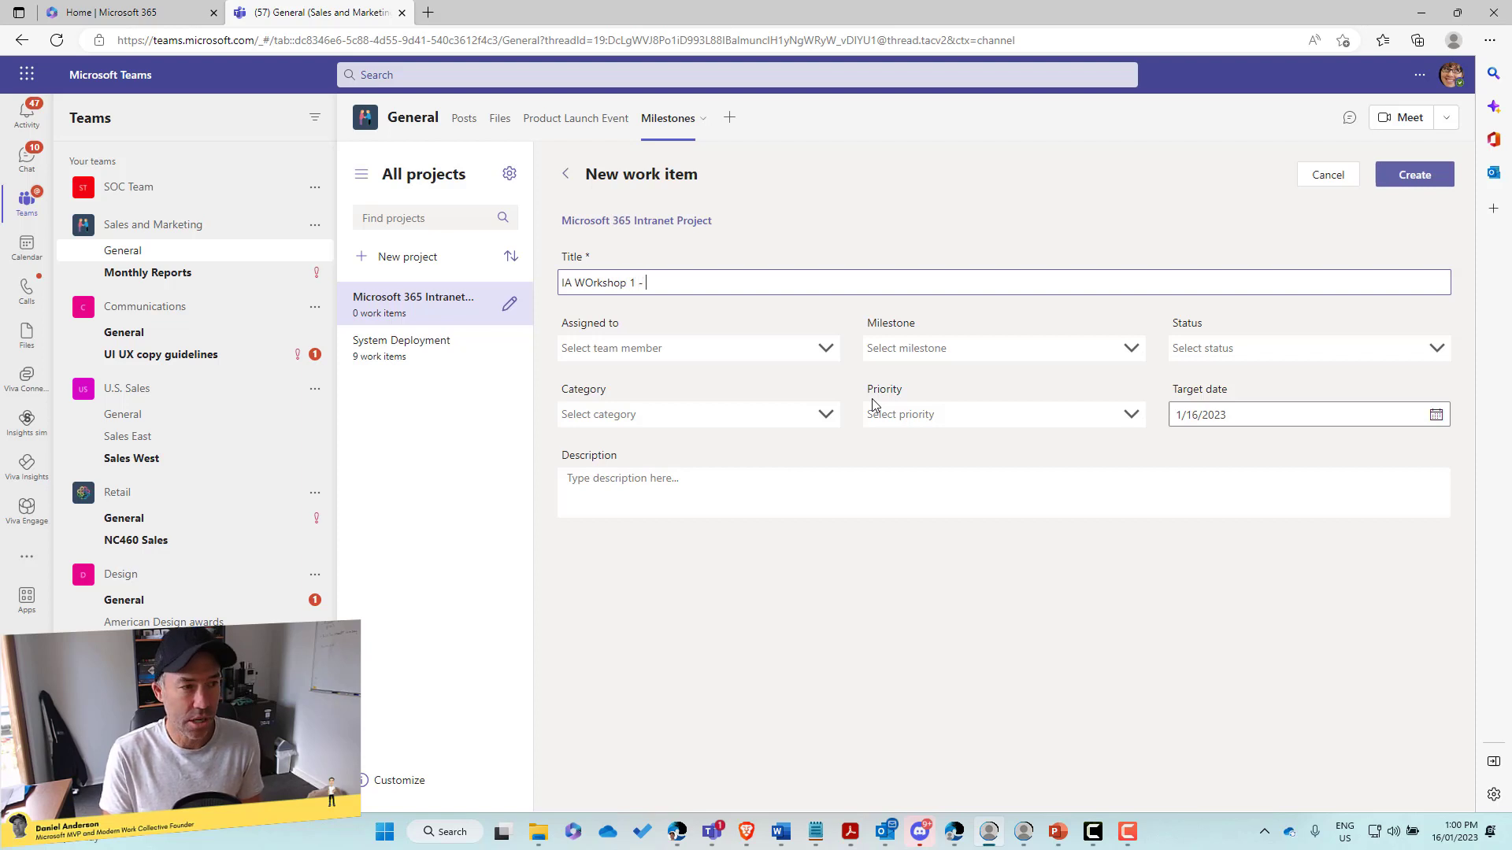
type(" COntent")
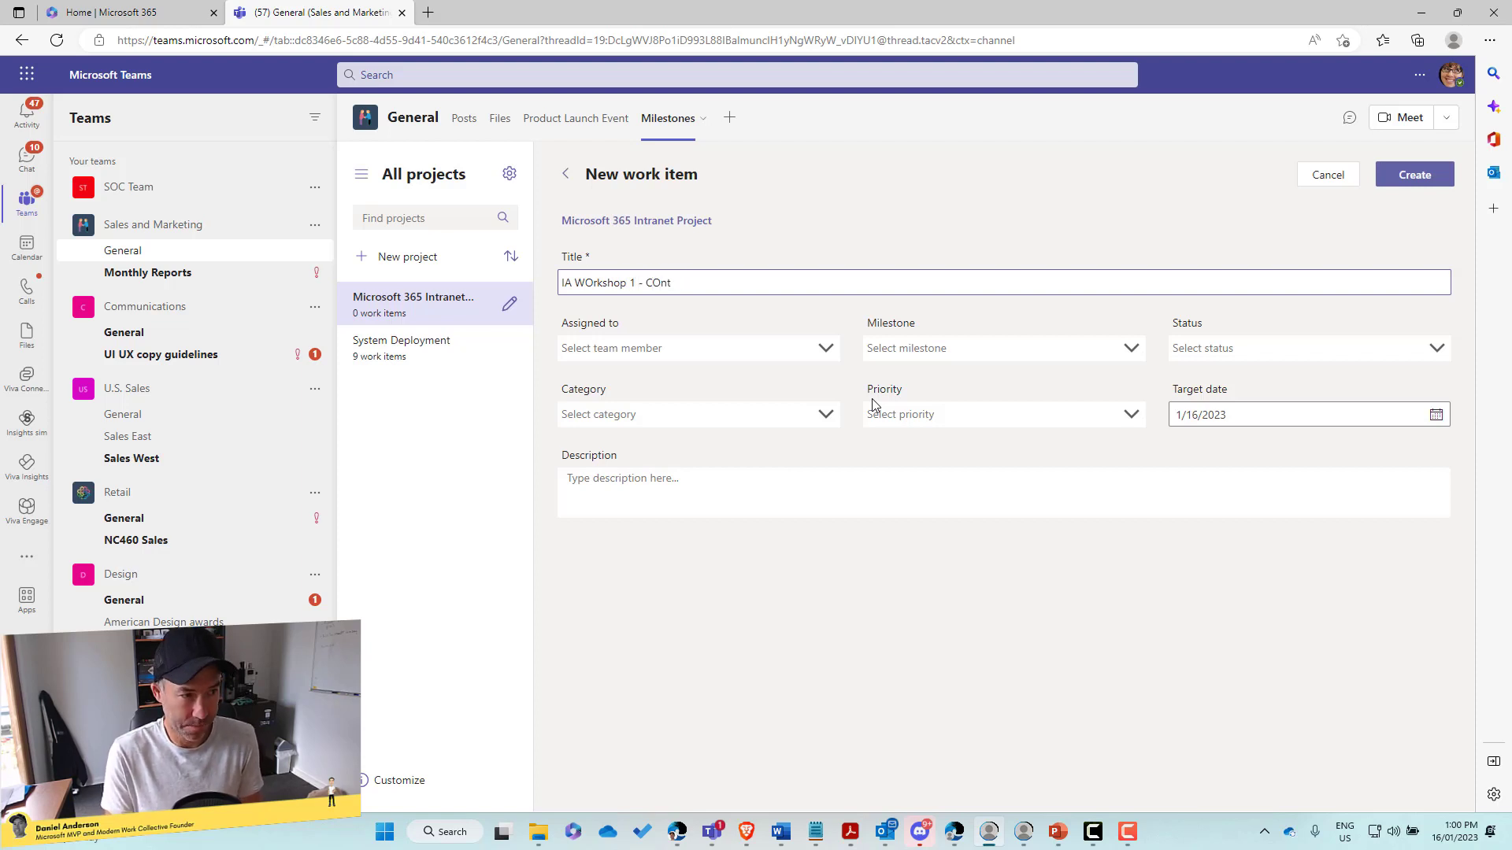
key("BackSpace")
key("BackSpace")
key("BackSpace")
type("ontent T")
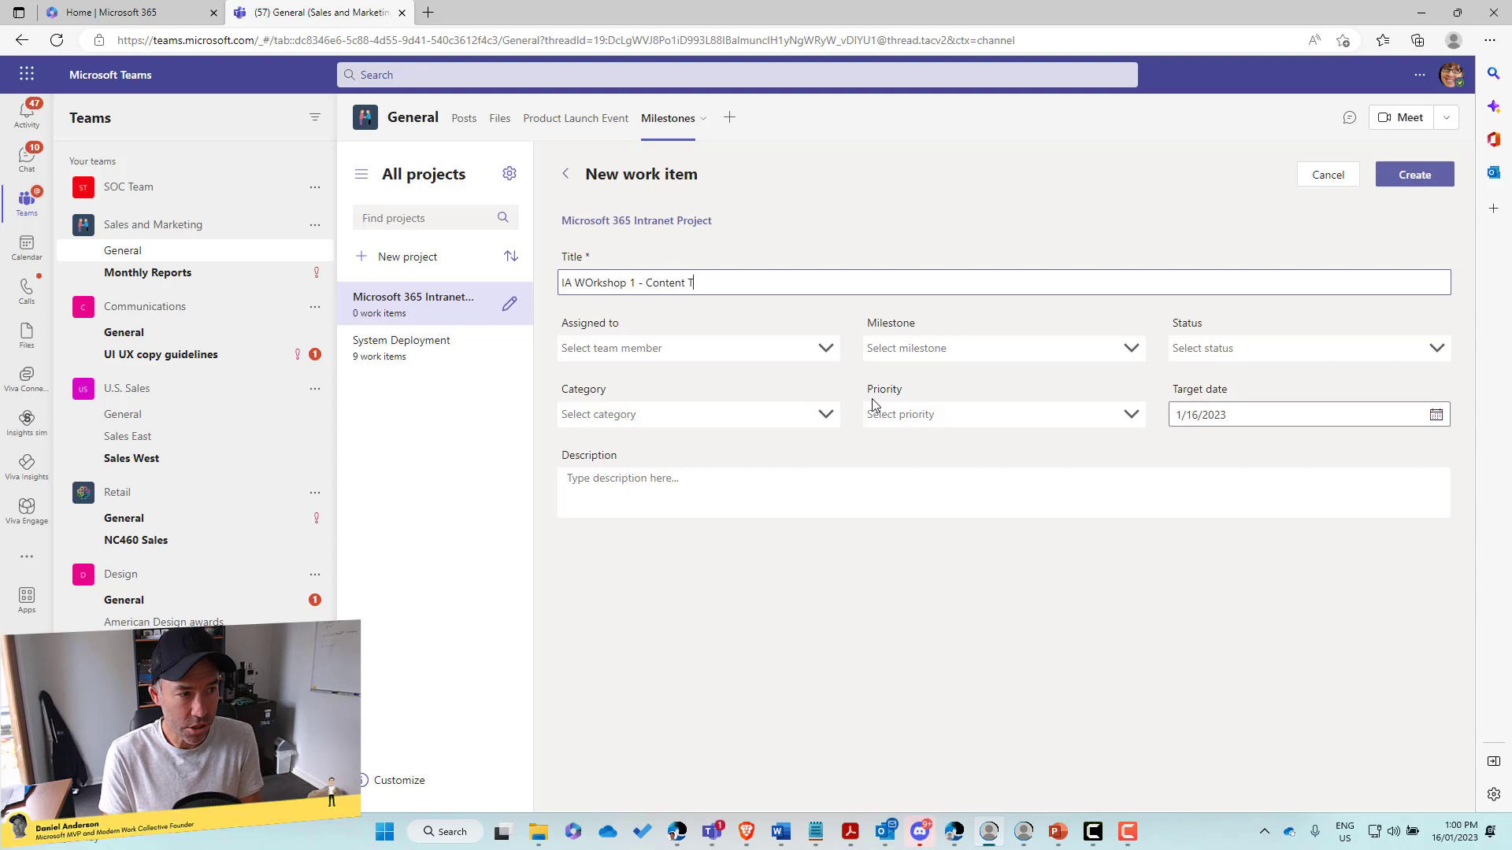
type("ypes")
Step: Assign the work item to the added team member and link it to the IA Workshop milestone
left_click(738, 355)
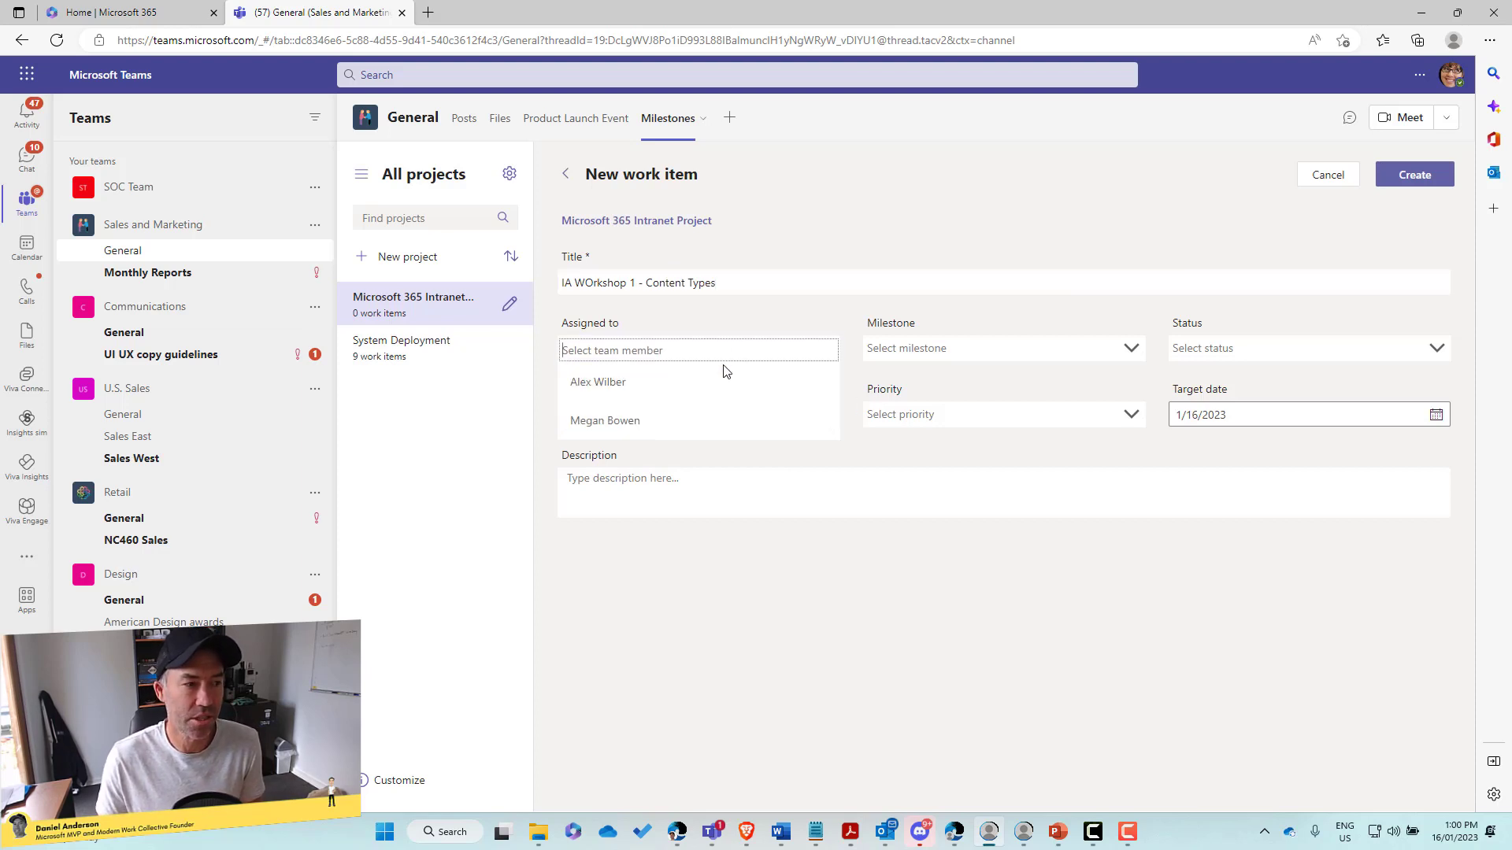
left_click(697, 381)
left_click(935, 356)
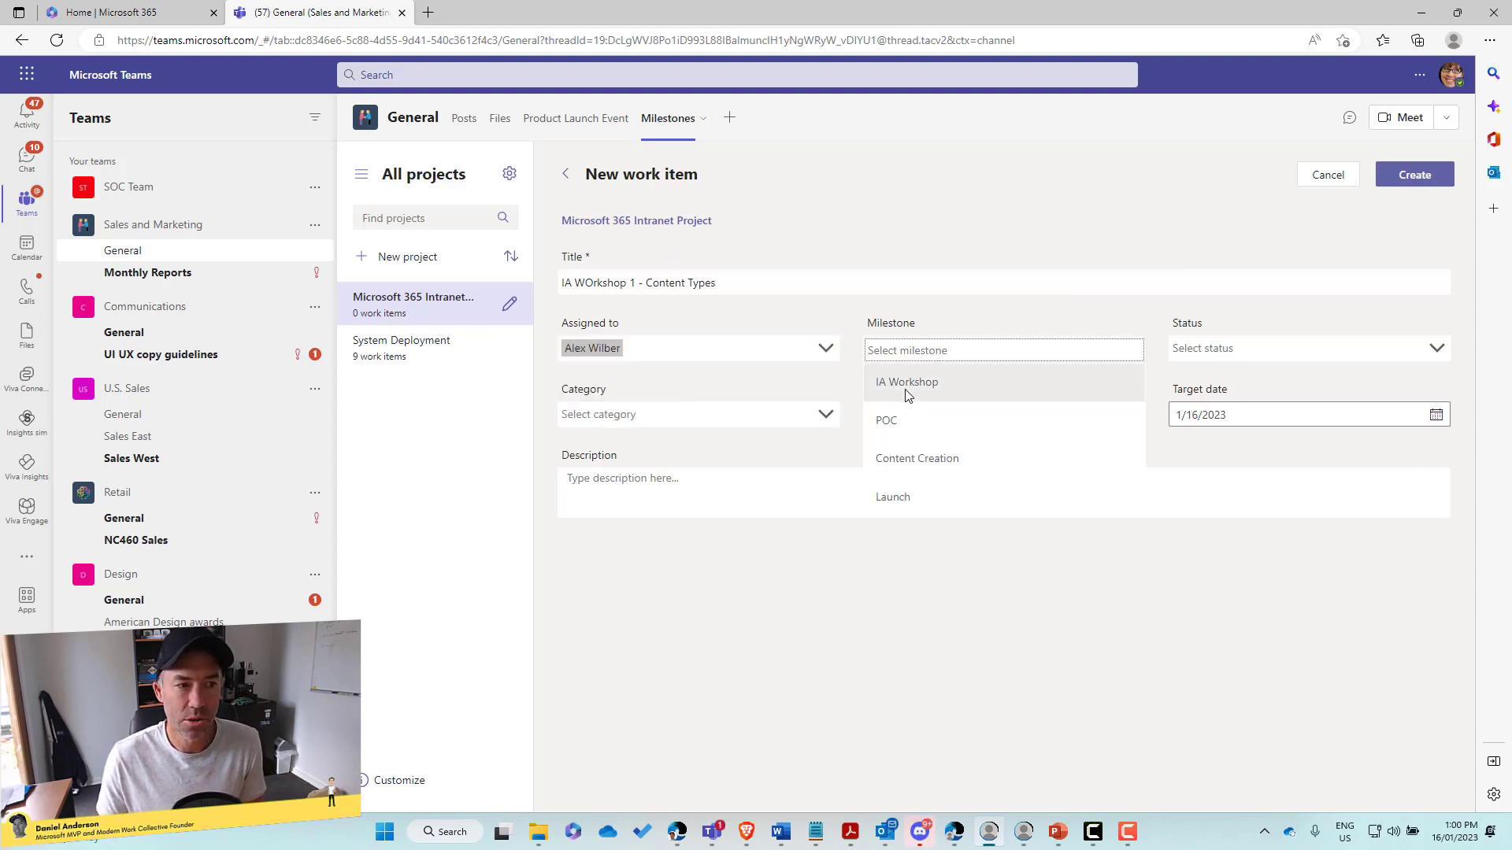
left_click(910, 381)
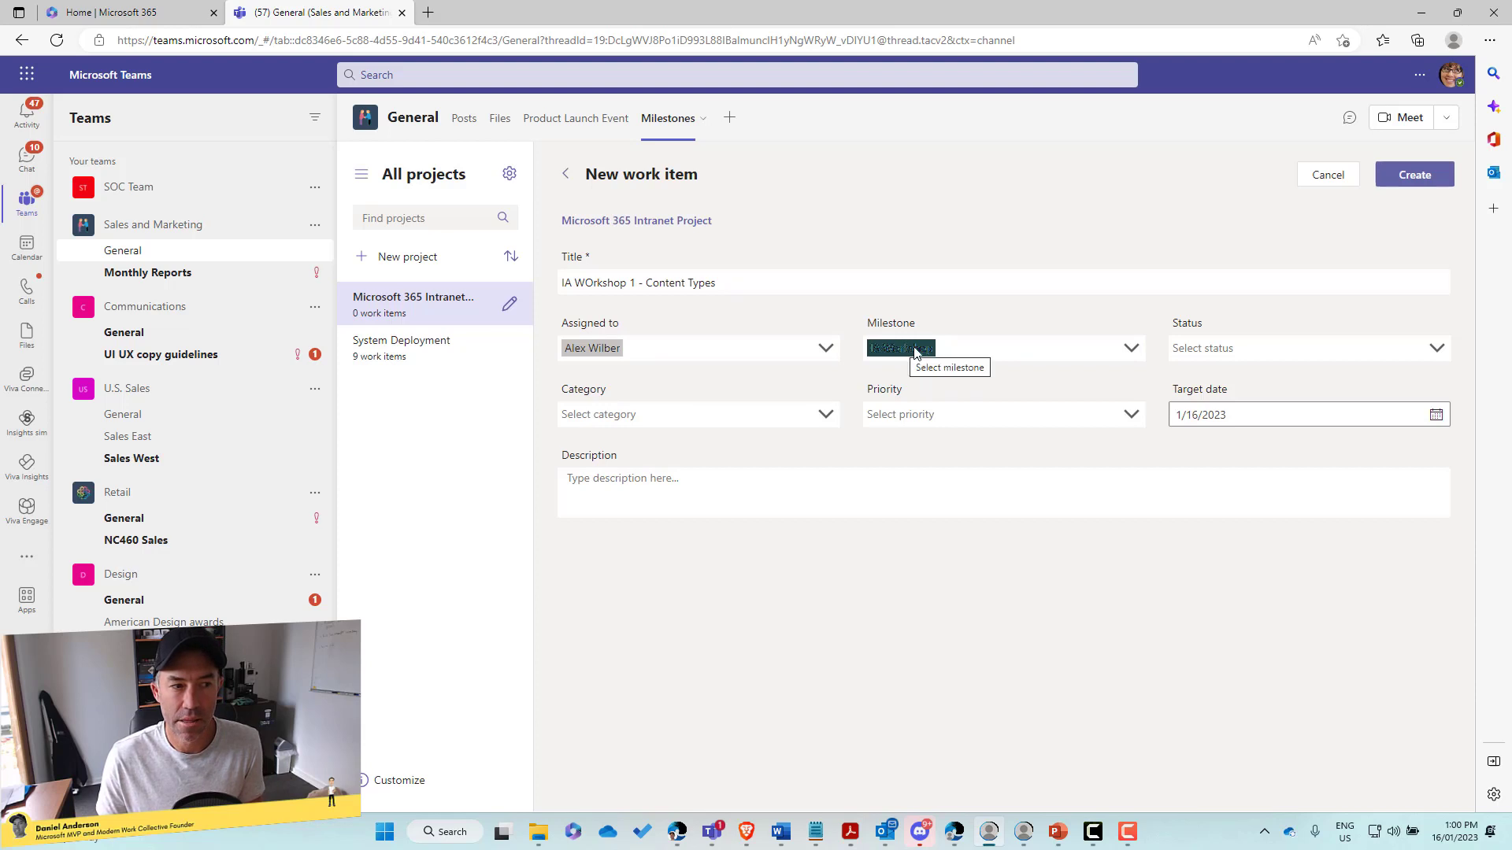
Step: Classify the work item with status New, category Development and priority P4
left_click(1310, 359)
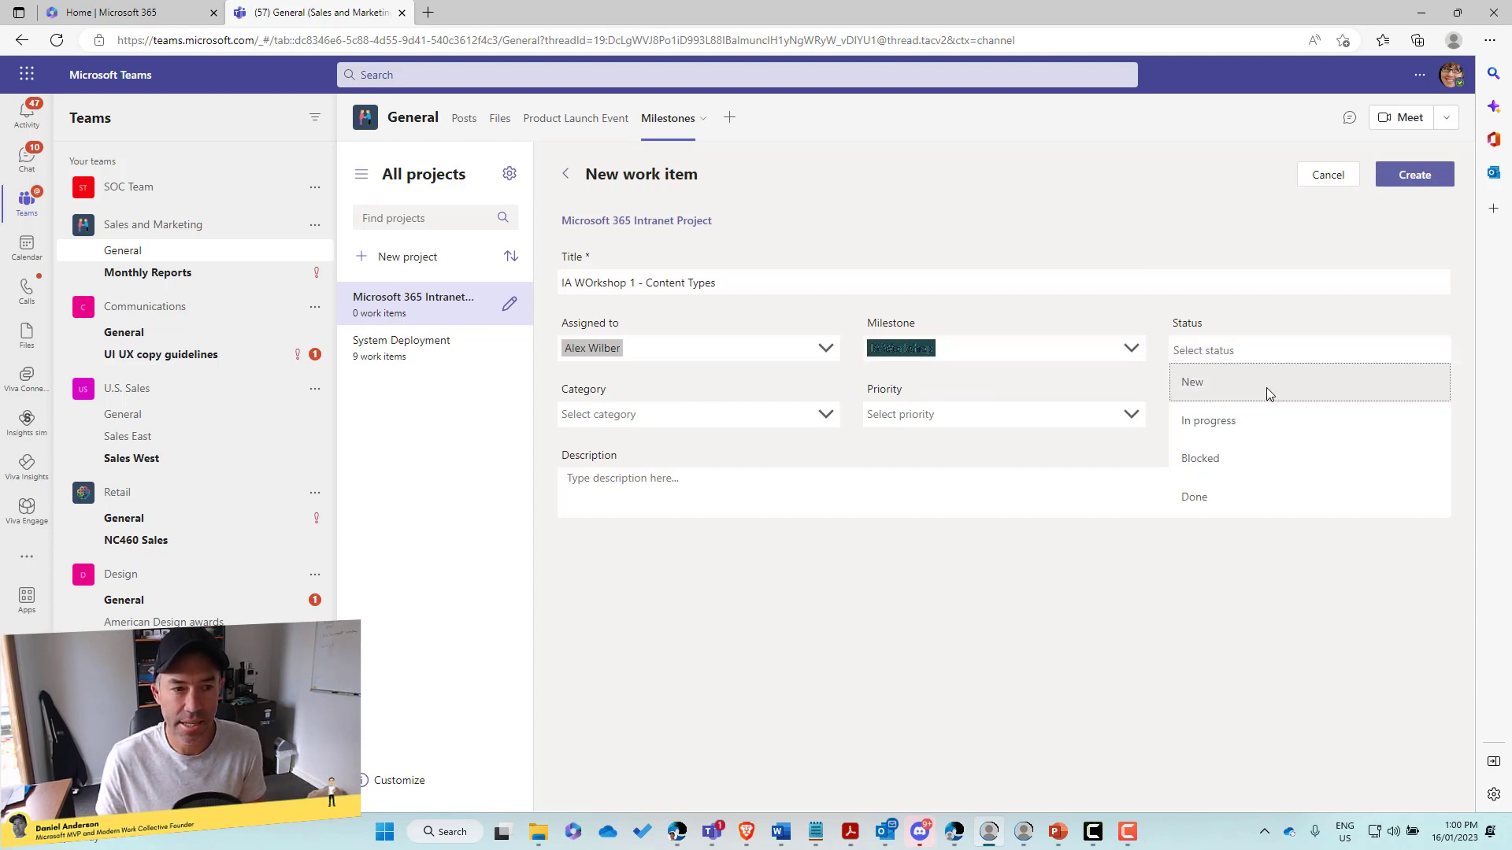
left_click(1266, 388)
left_click(732, 424)
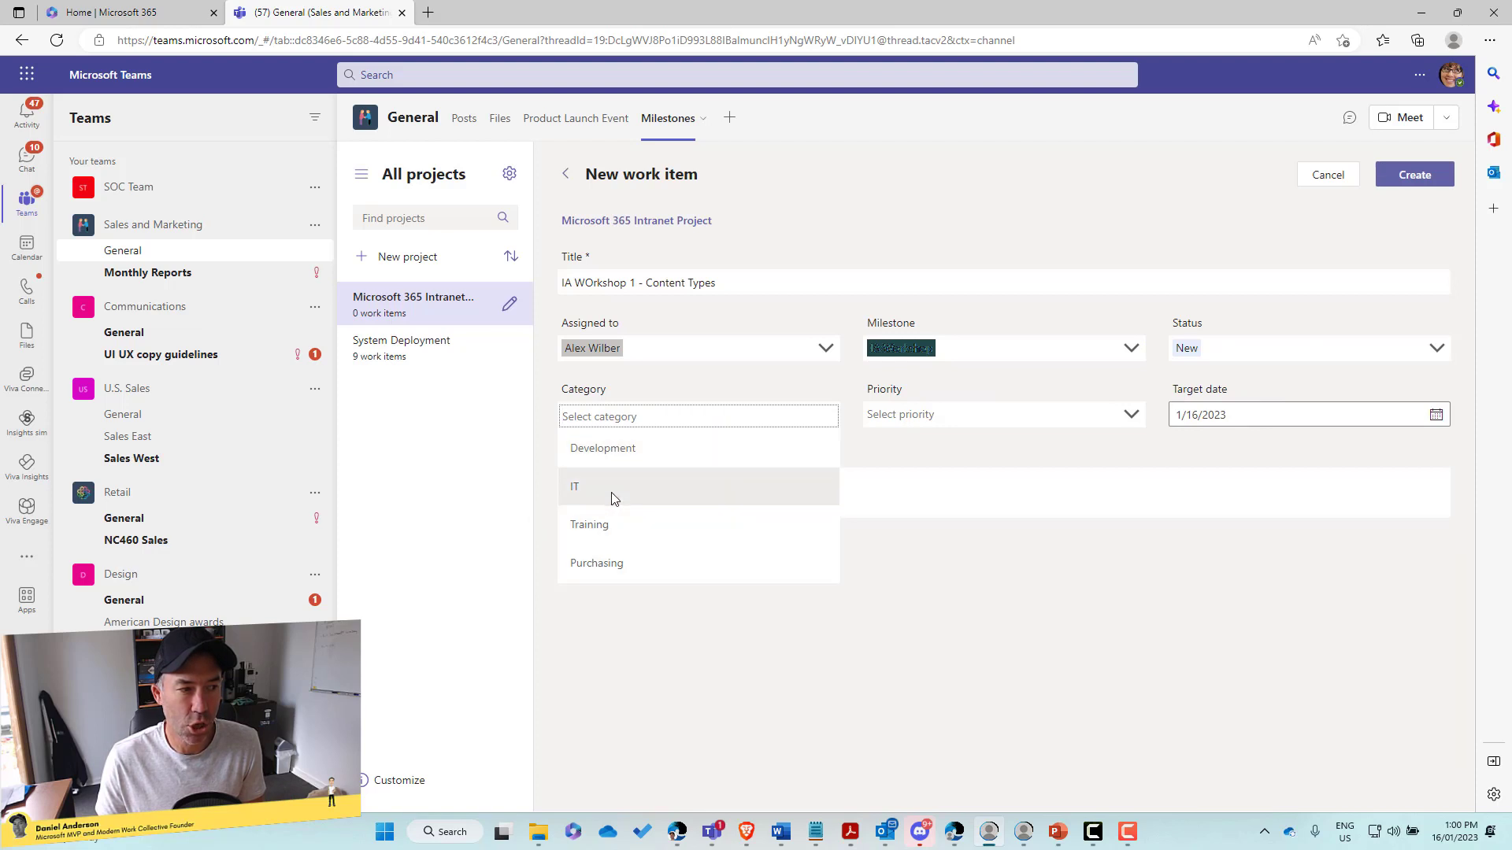
left_click(610, 448)
left_click(1000, 415)
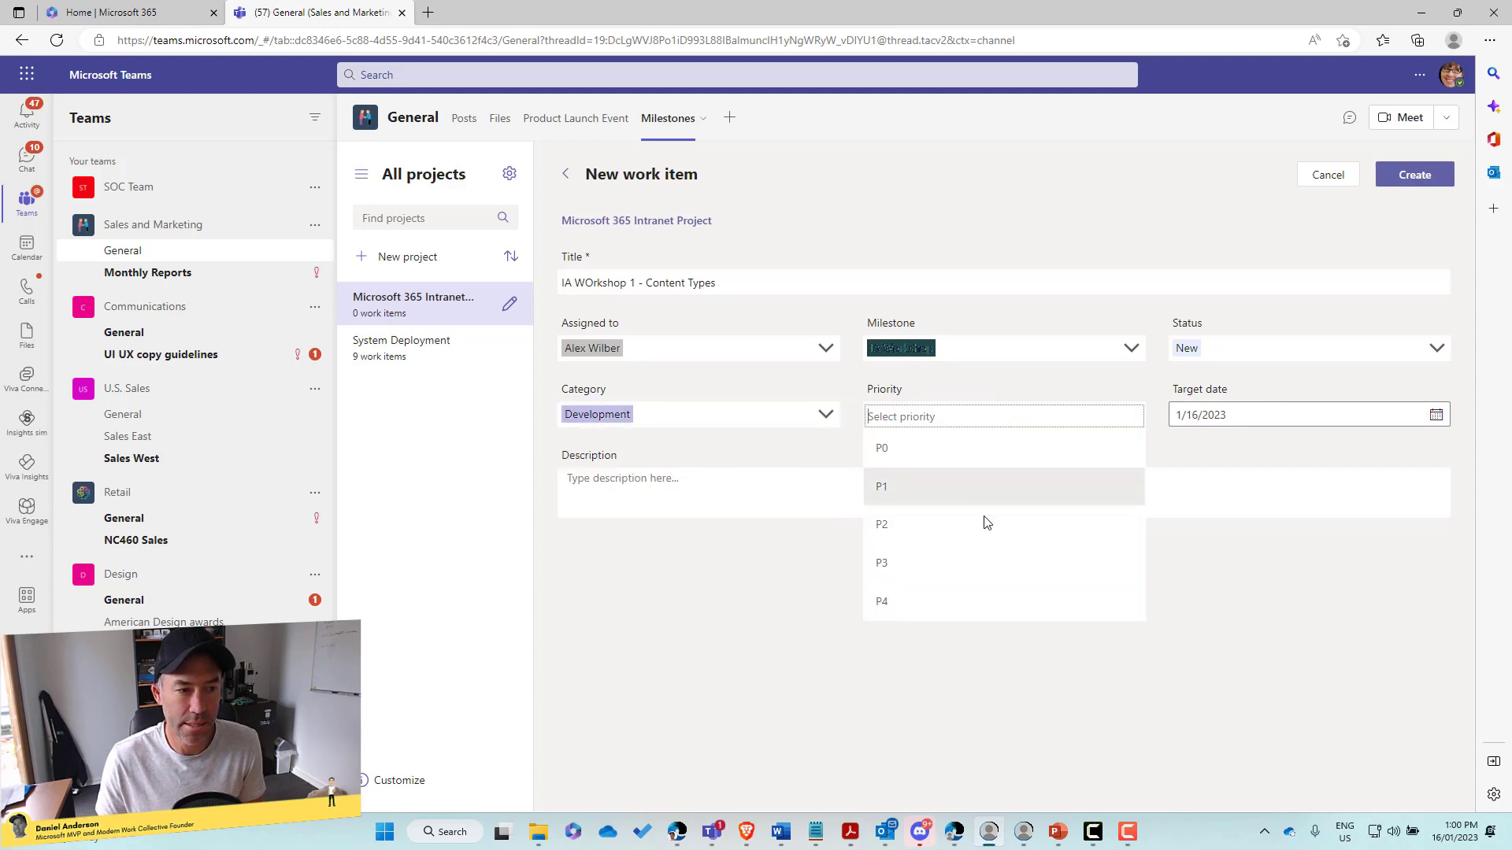
left_click(961, 600)
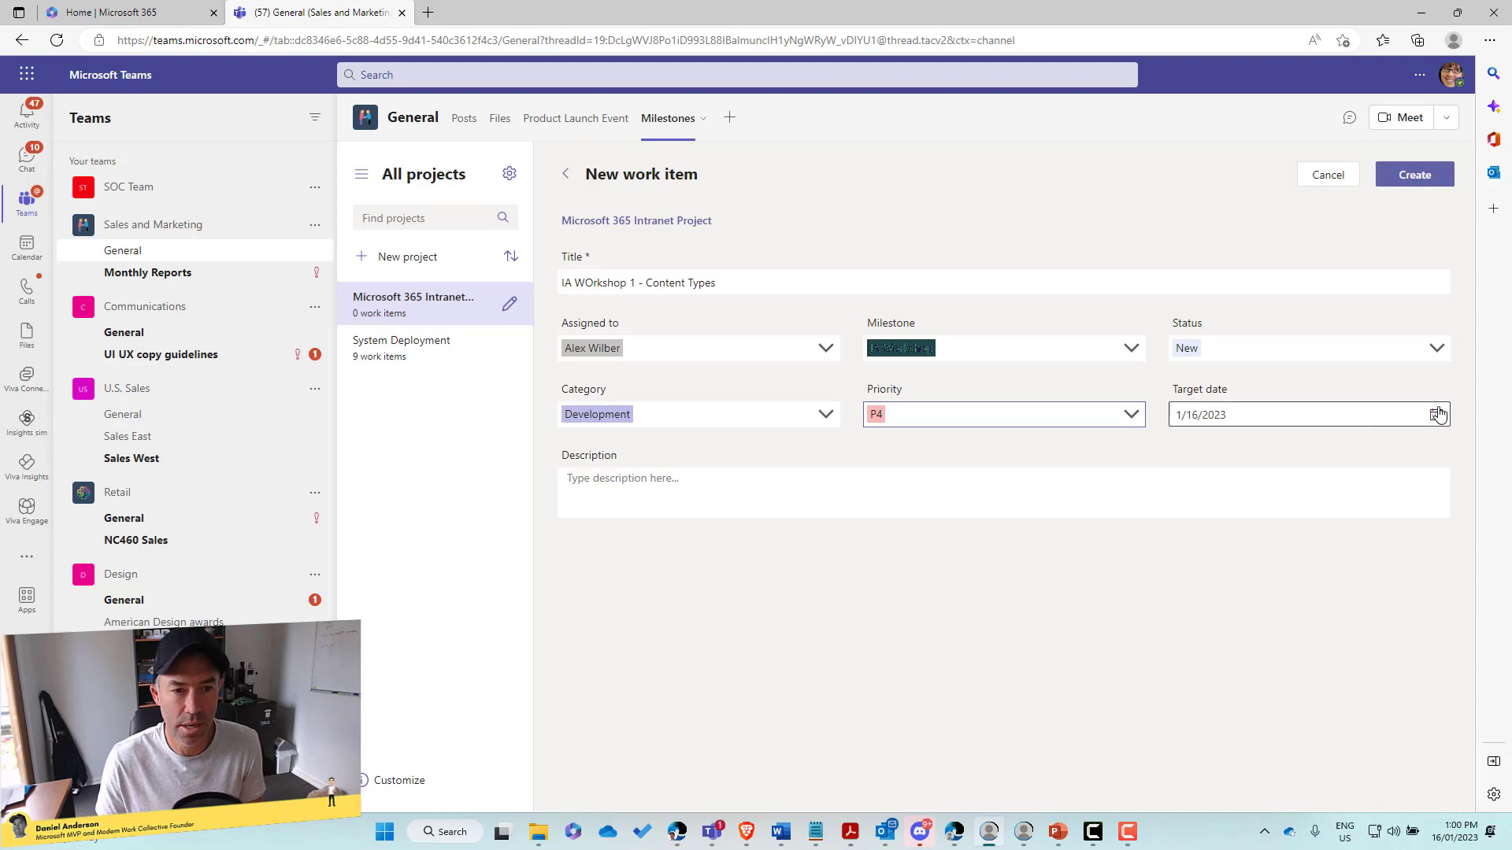
Step: Set the work item's target date to 1/17/2023 and create it
left_click(1438, 415)
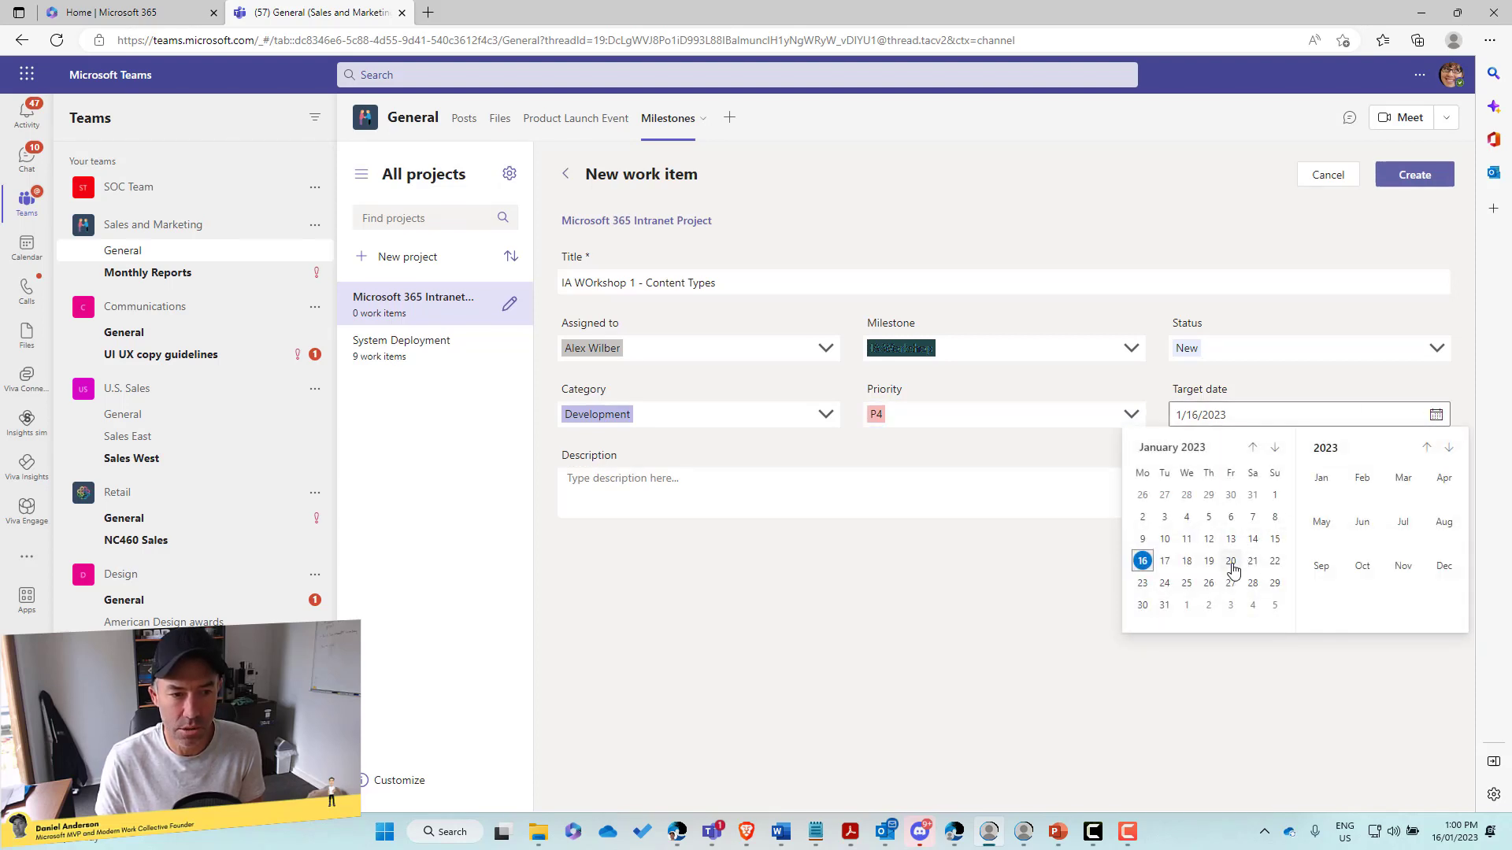
left_click(1165, 561)
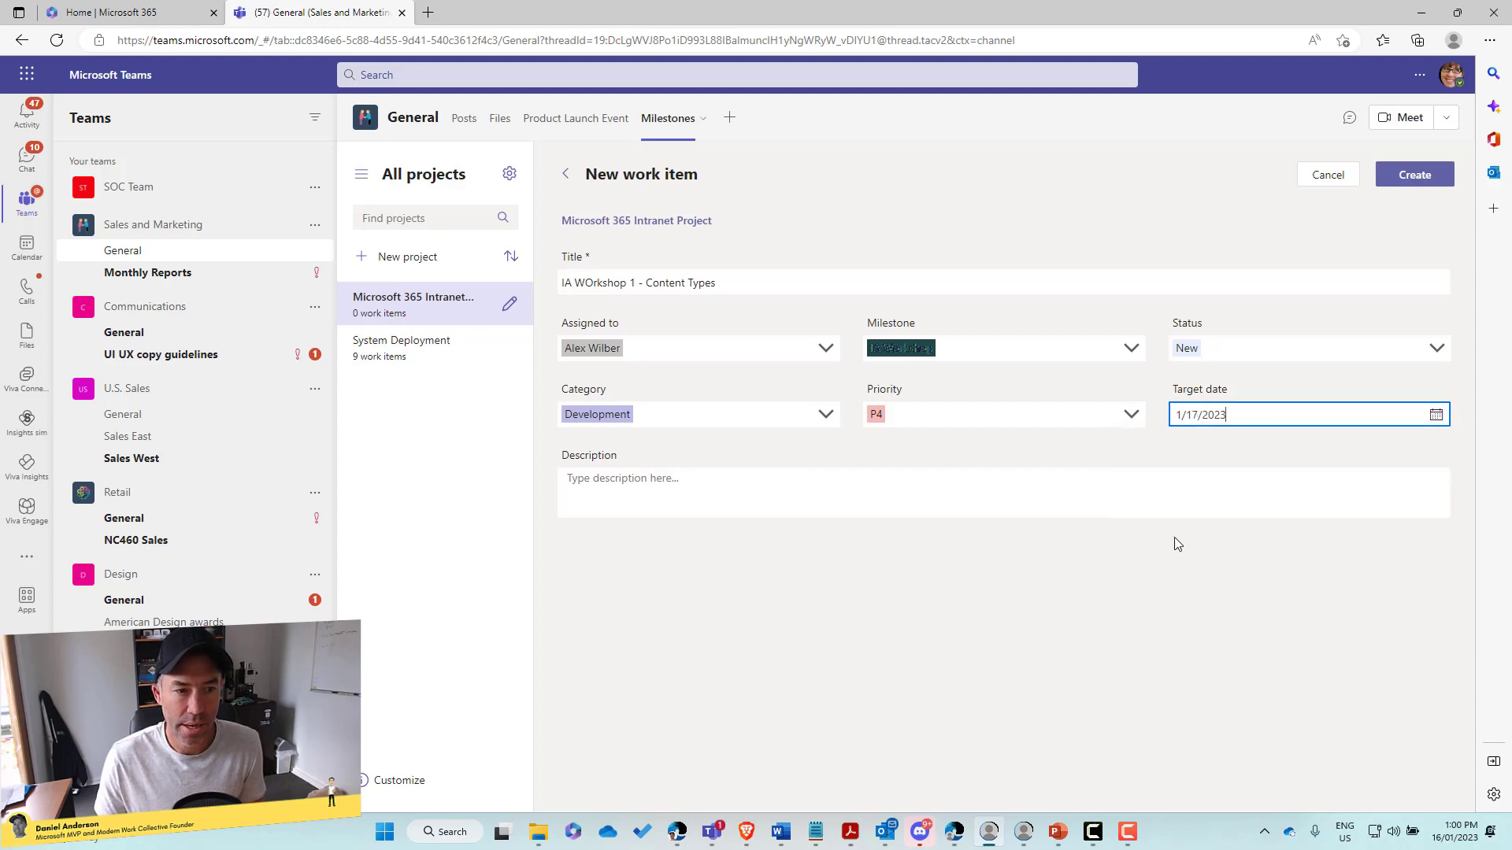
left_click(1429, 183)
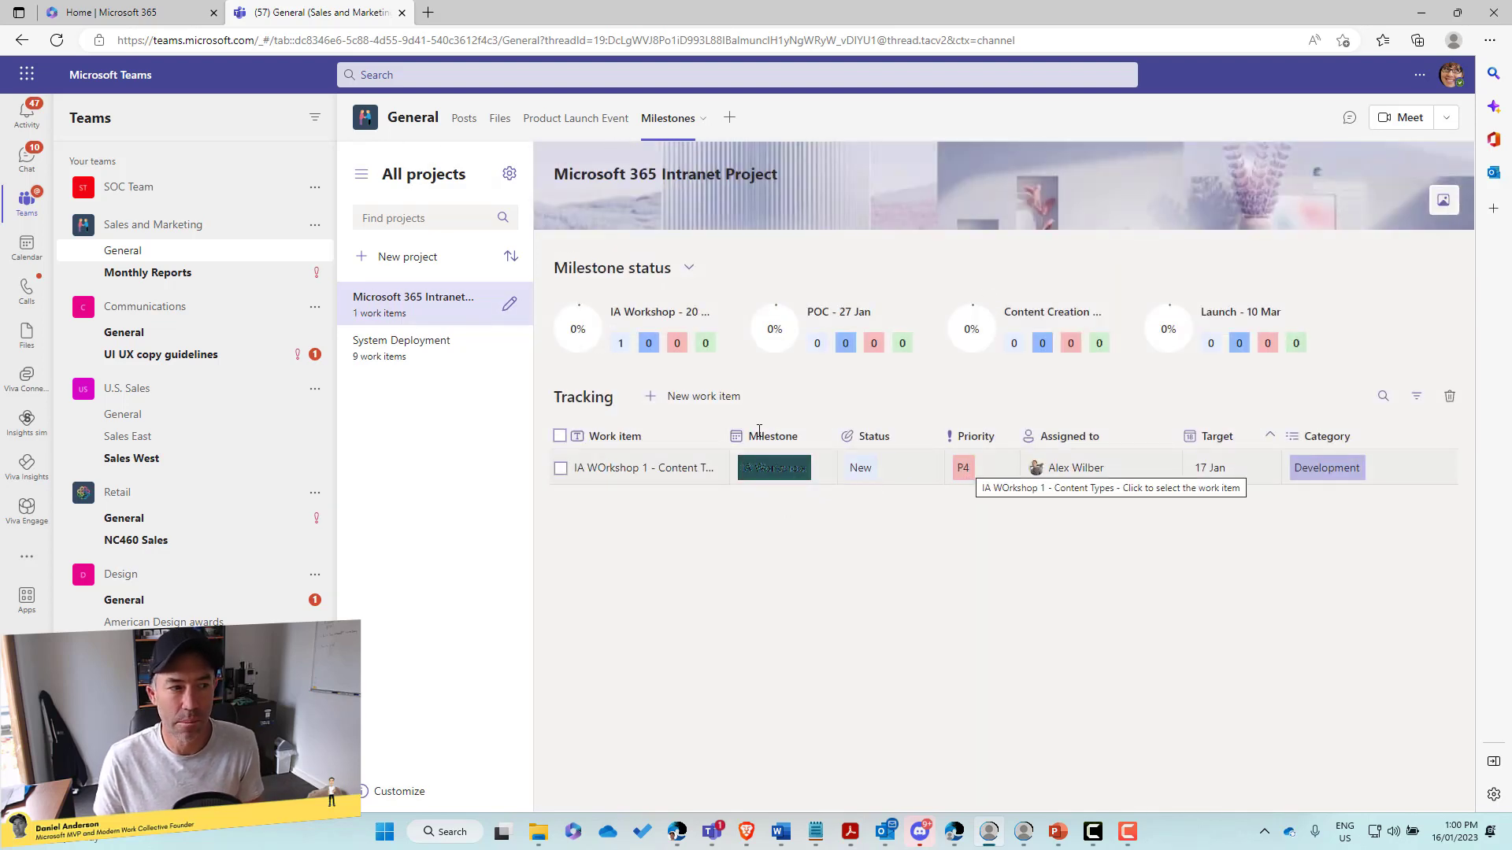
Step: Start a new work item in the Microsoft 365 Intranet Project titled "IA Workshop 2 - Metadata"
left_click(709, 397)
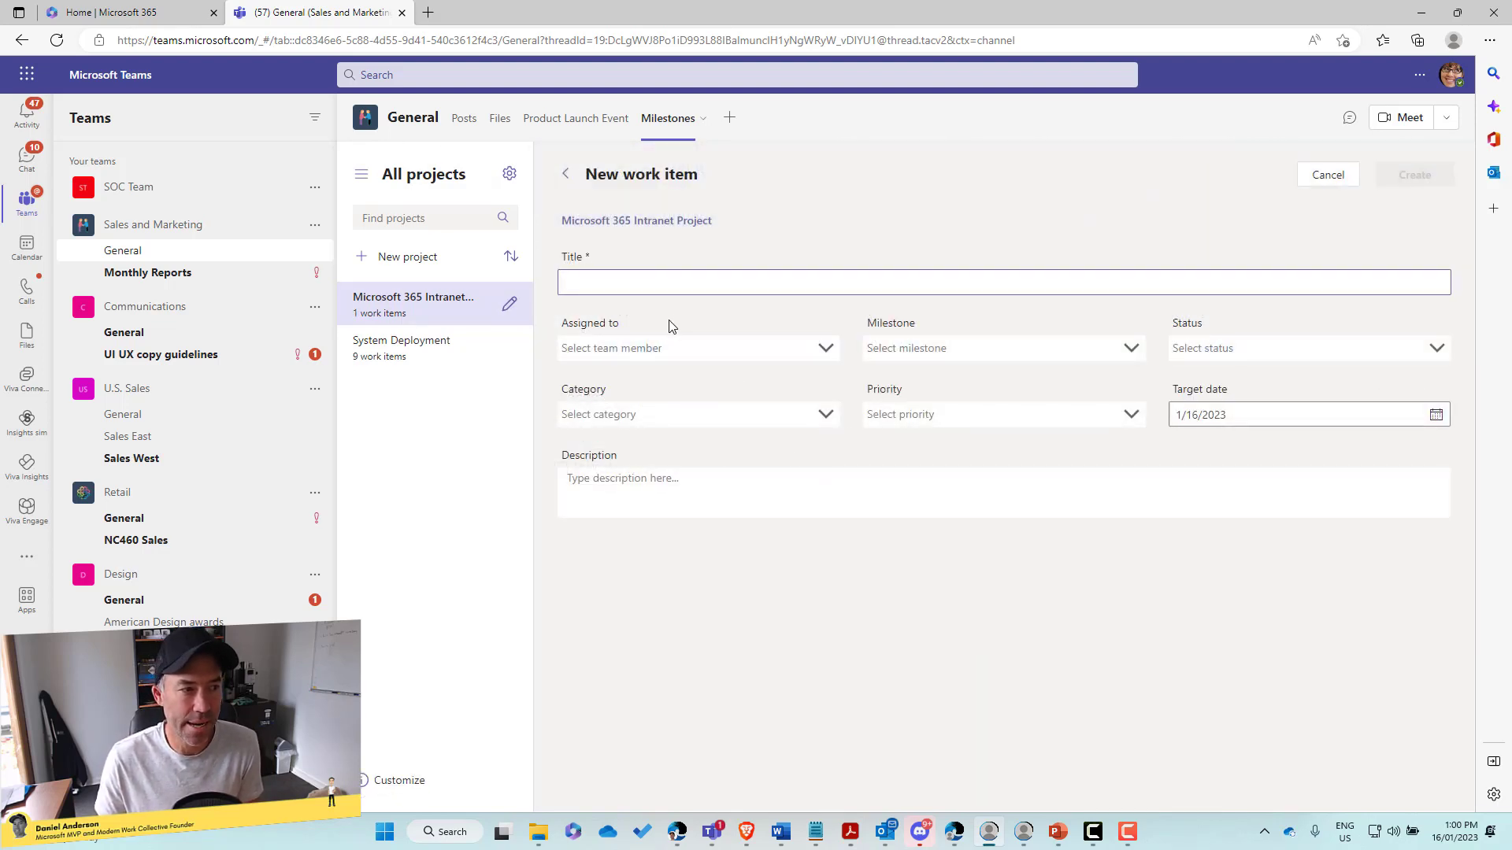
left_click(628, 278)
type("IA")
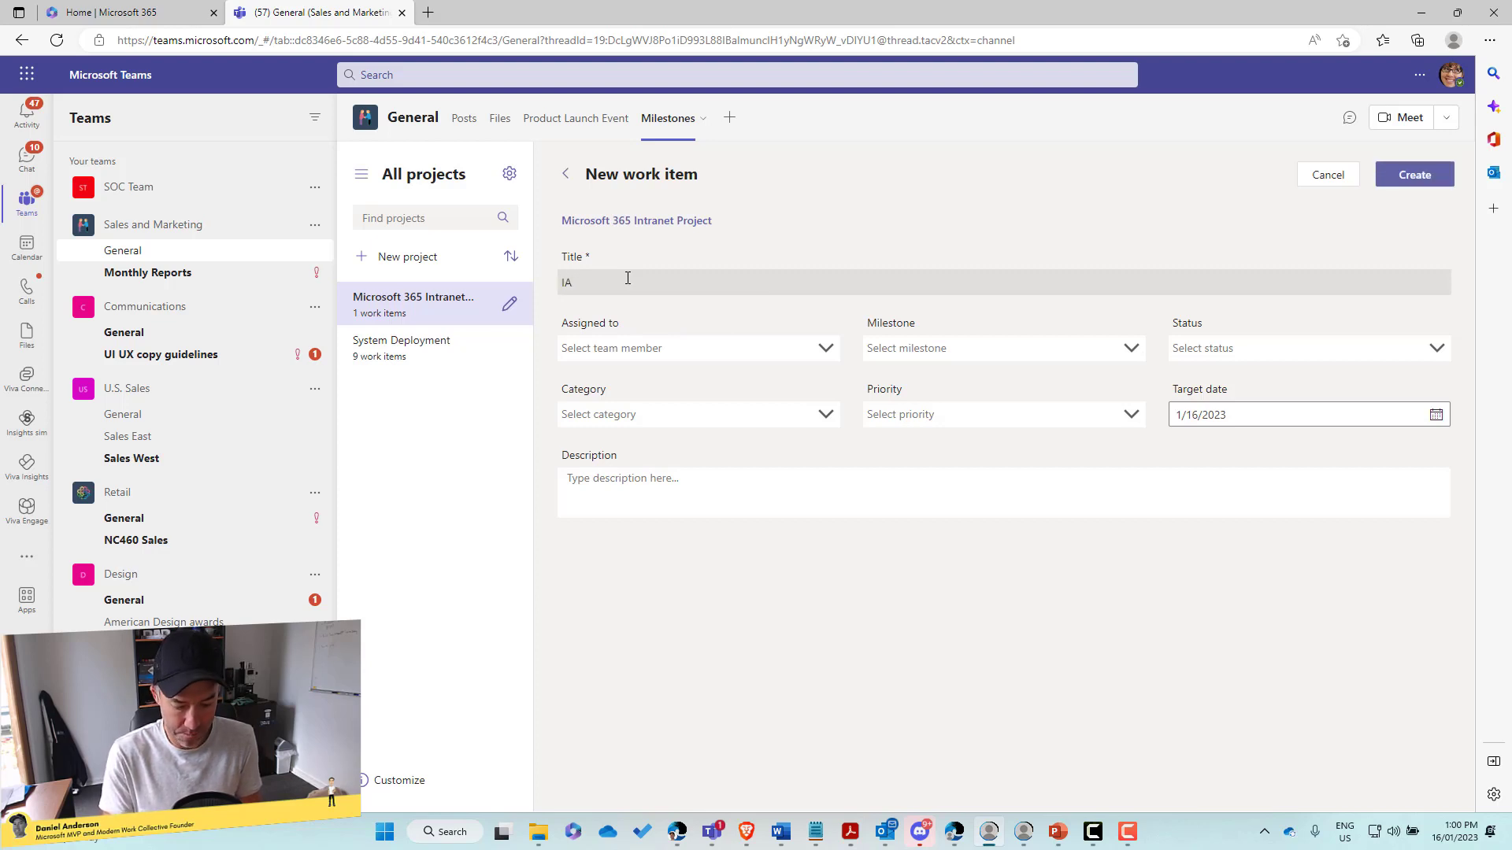
type(" Workshop 2")
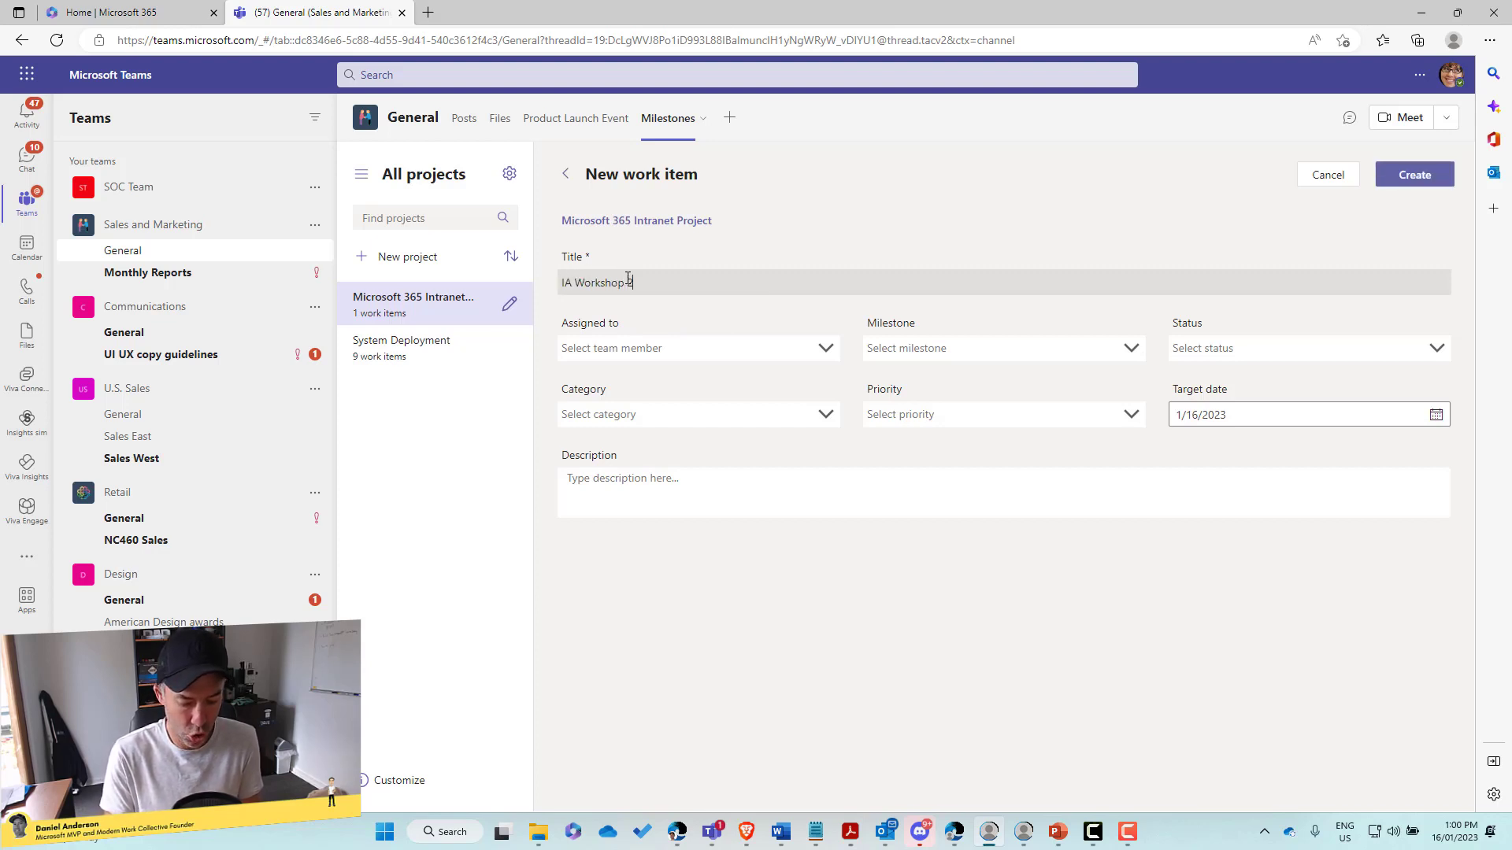
type(" - ")
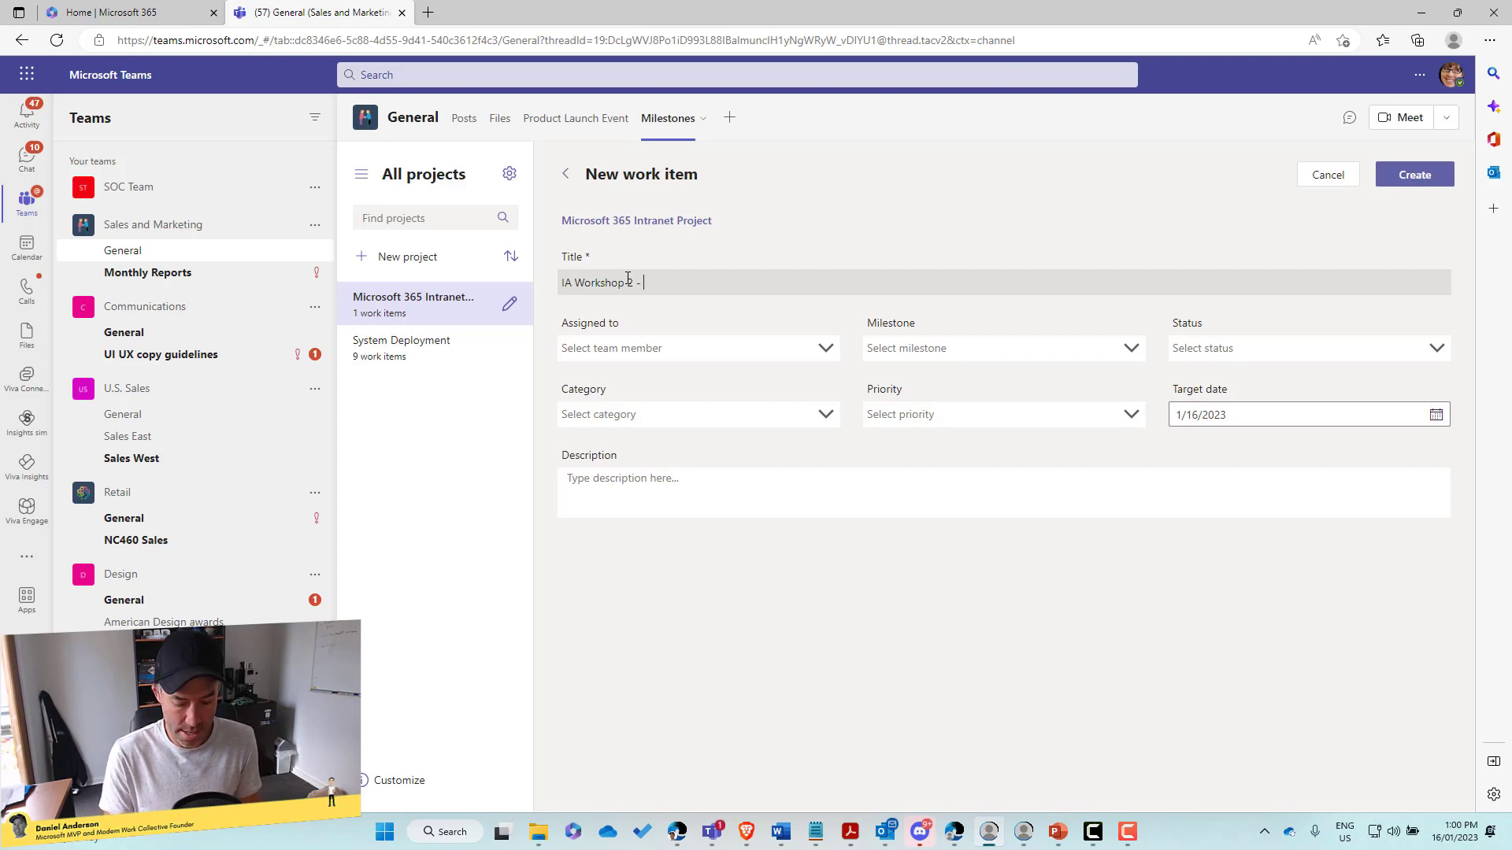
type("Metada")
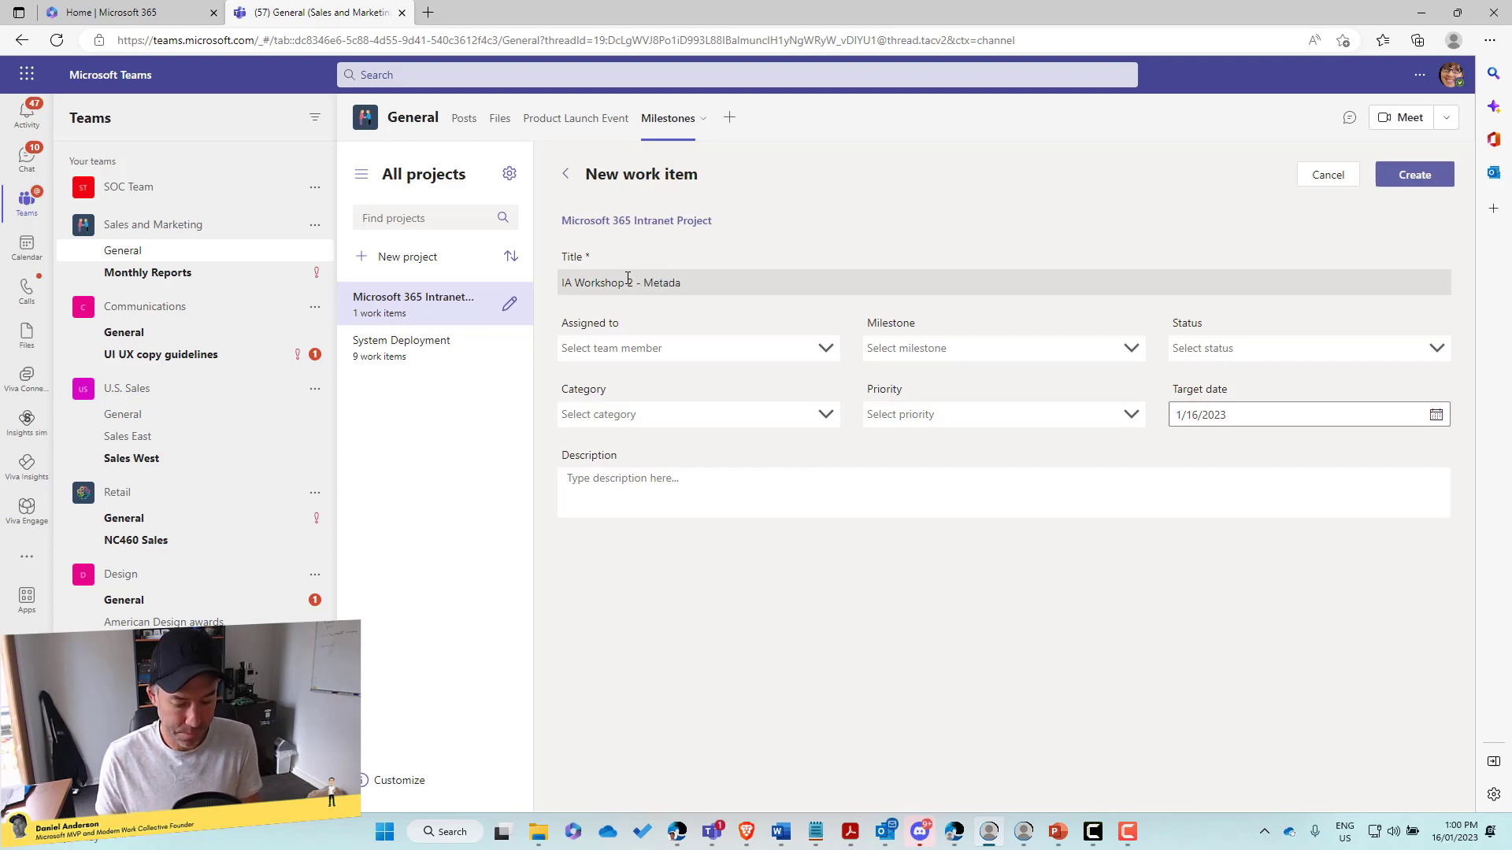
type("ta")
Step: Assign the Metadata work item to a different team member than Workshop 1 and link it to the IA Workshop milestone
left_click(654, 348)
left_click(608, 429)
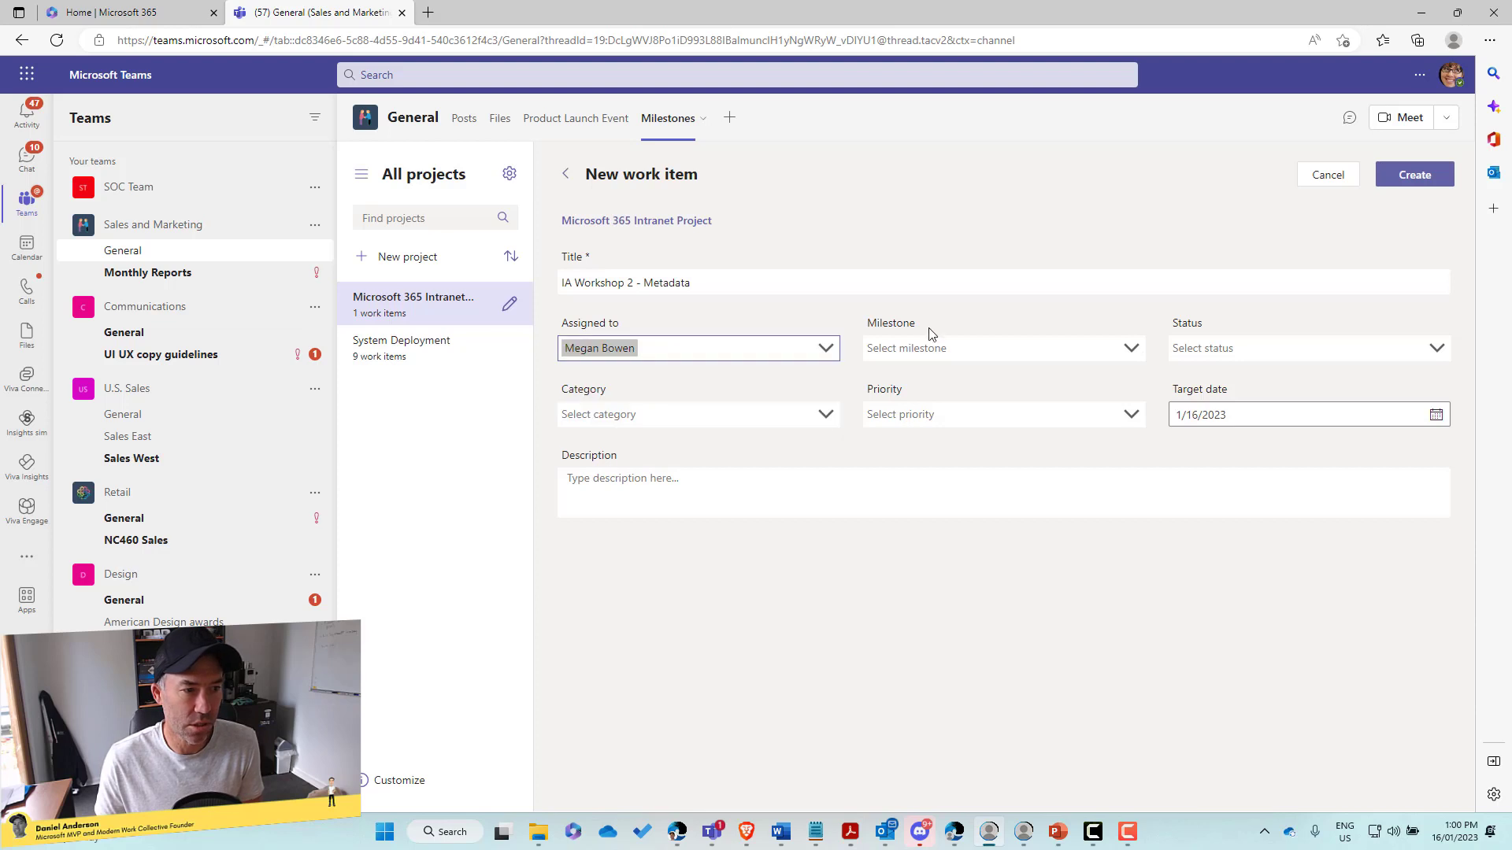
left_click(949, 359)
left_click(947, 386)
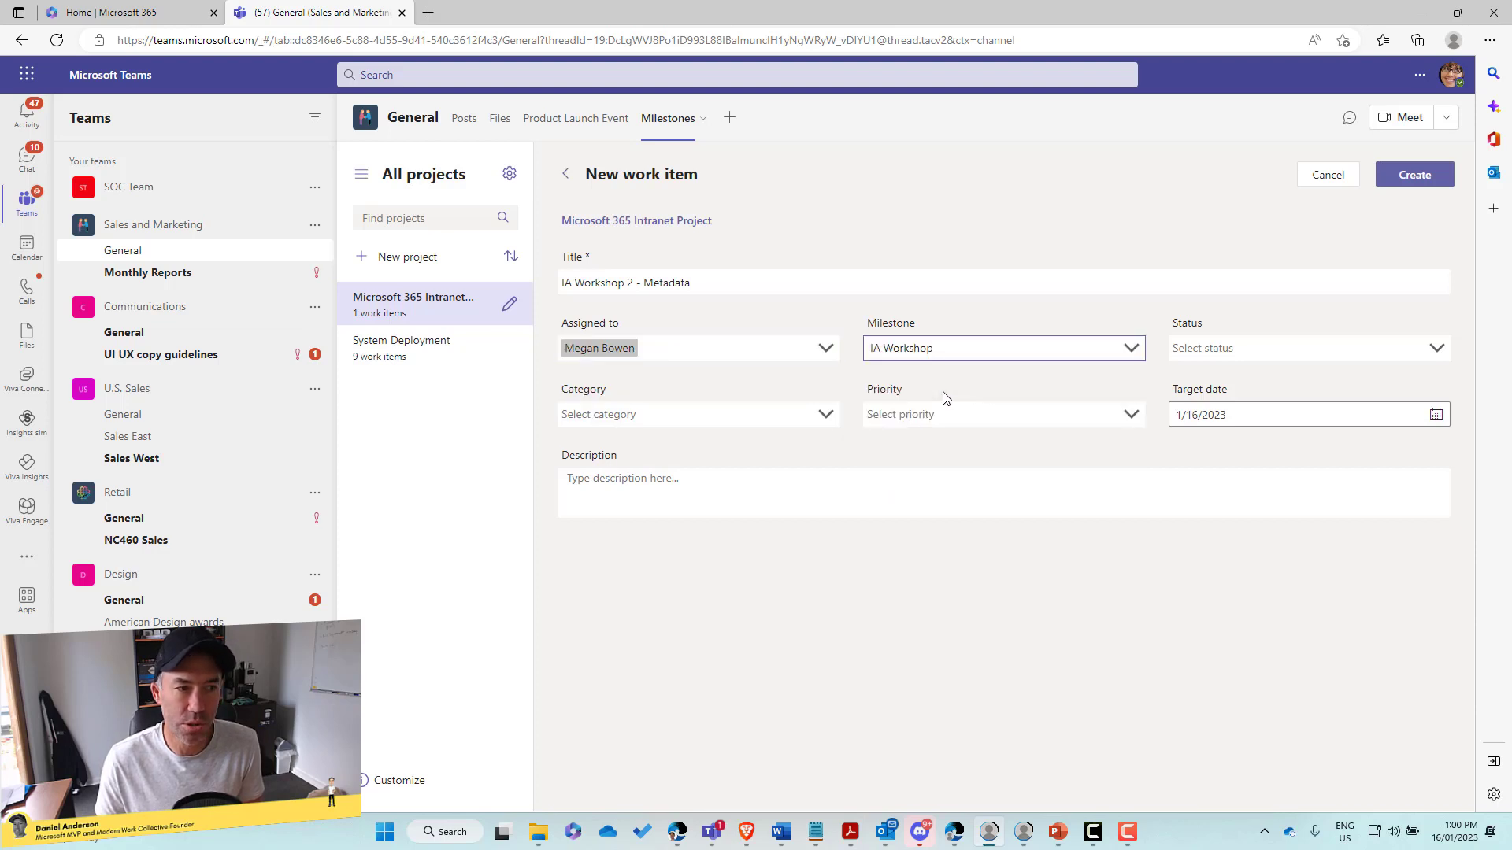
Step: Classify the Metadata work item with status In progress, category IT and priority P3
left_click(1256, 355)
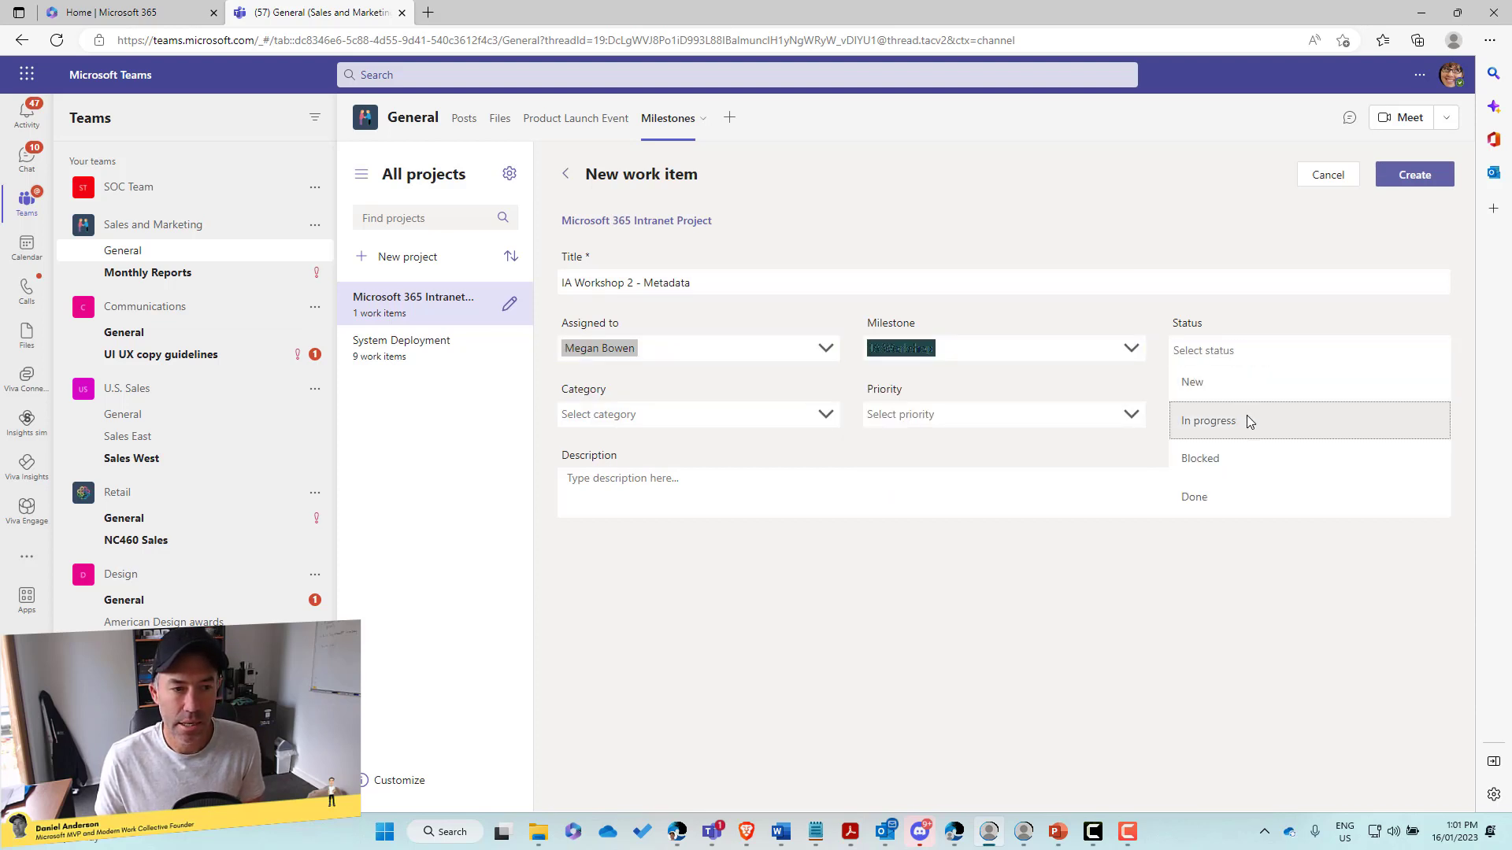
left_click(1246, 417)
left_click(720, 418)
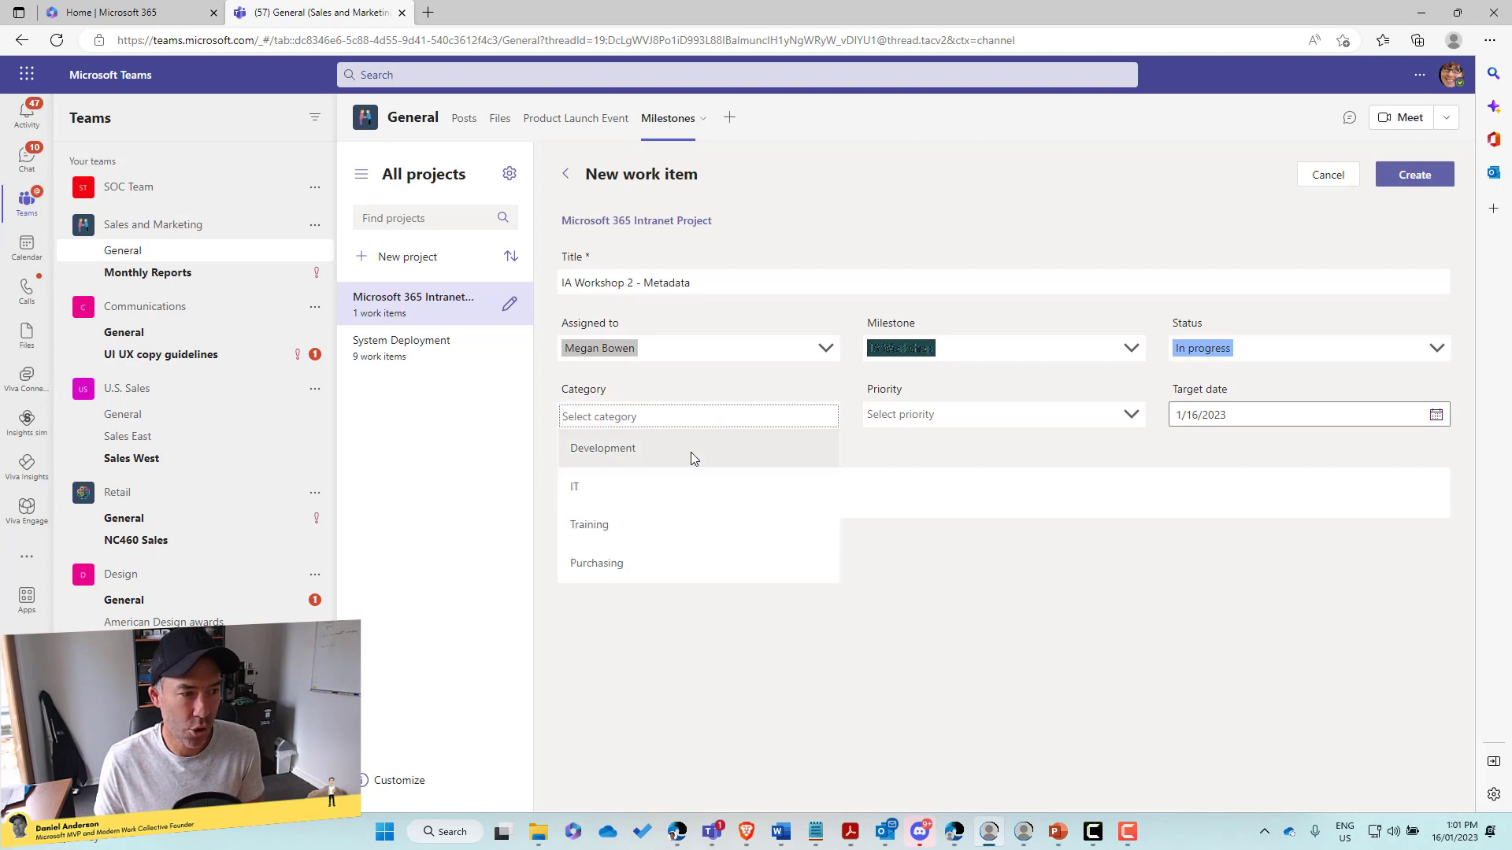
left_click(680, 485)
left_click(904, 418)
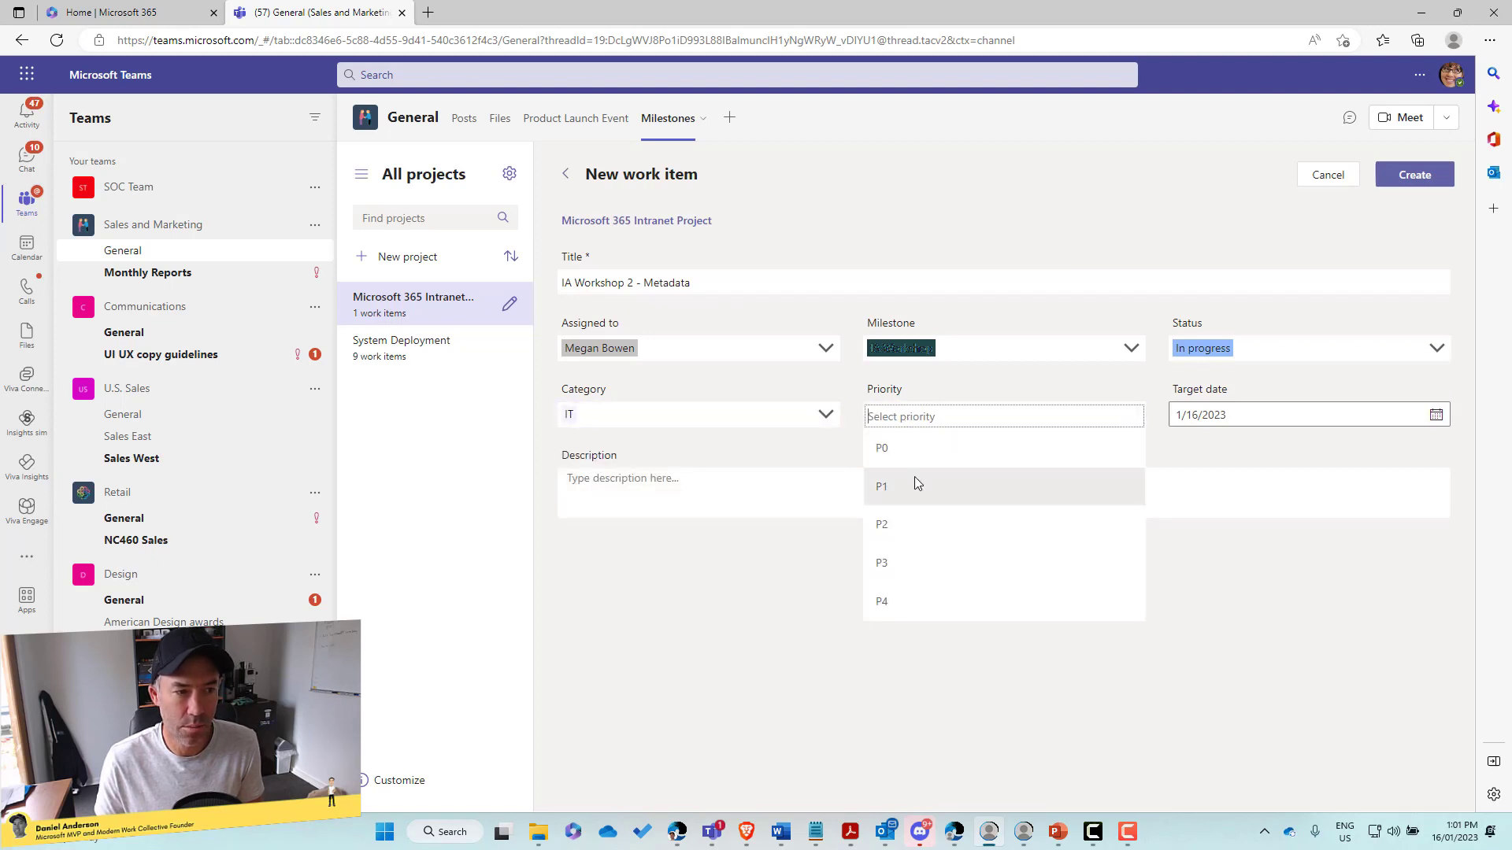
left_click(923, 560)
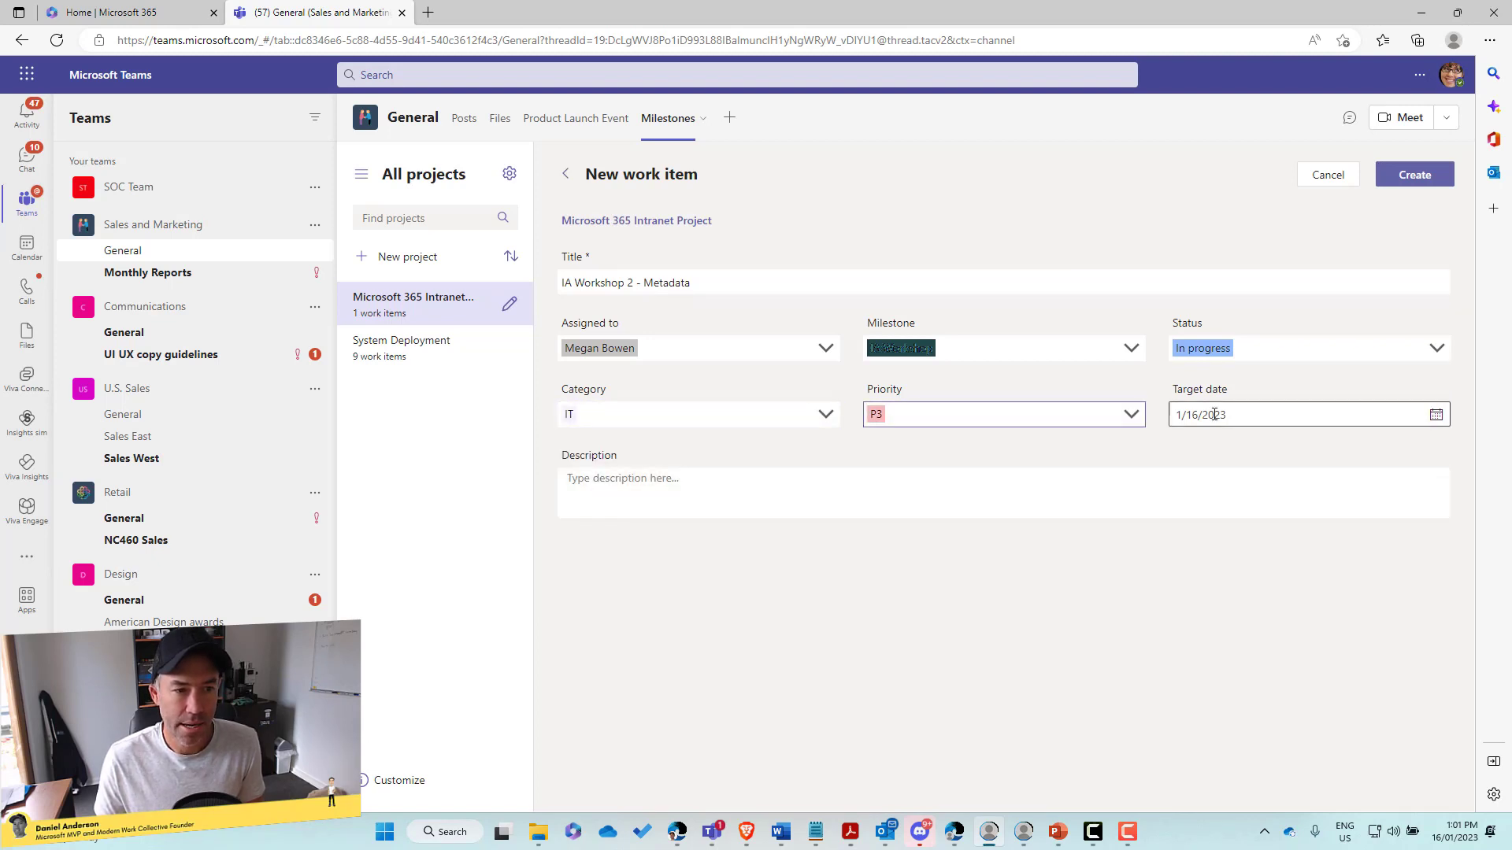
Step: Set the Metadata work item's target date to 1/16/2023 and create it
left_click(1436, 415)
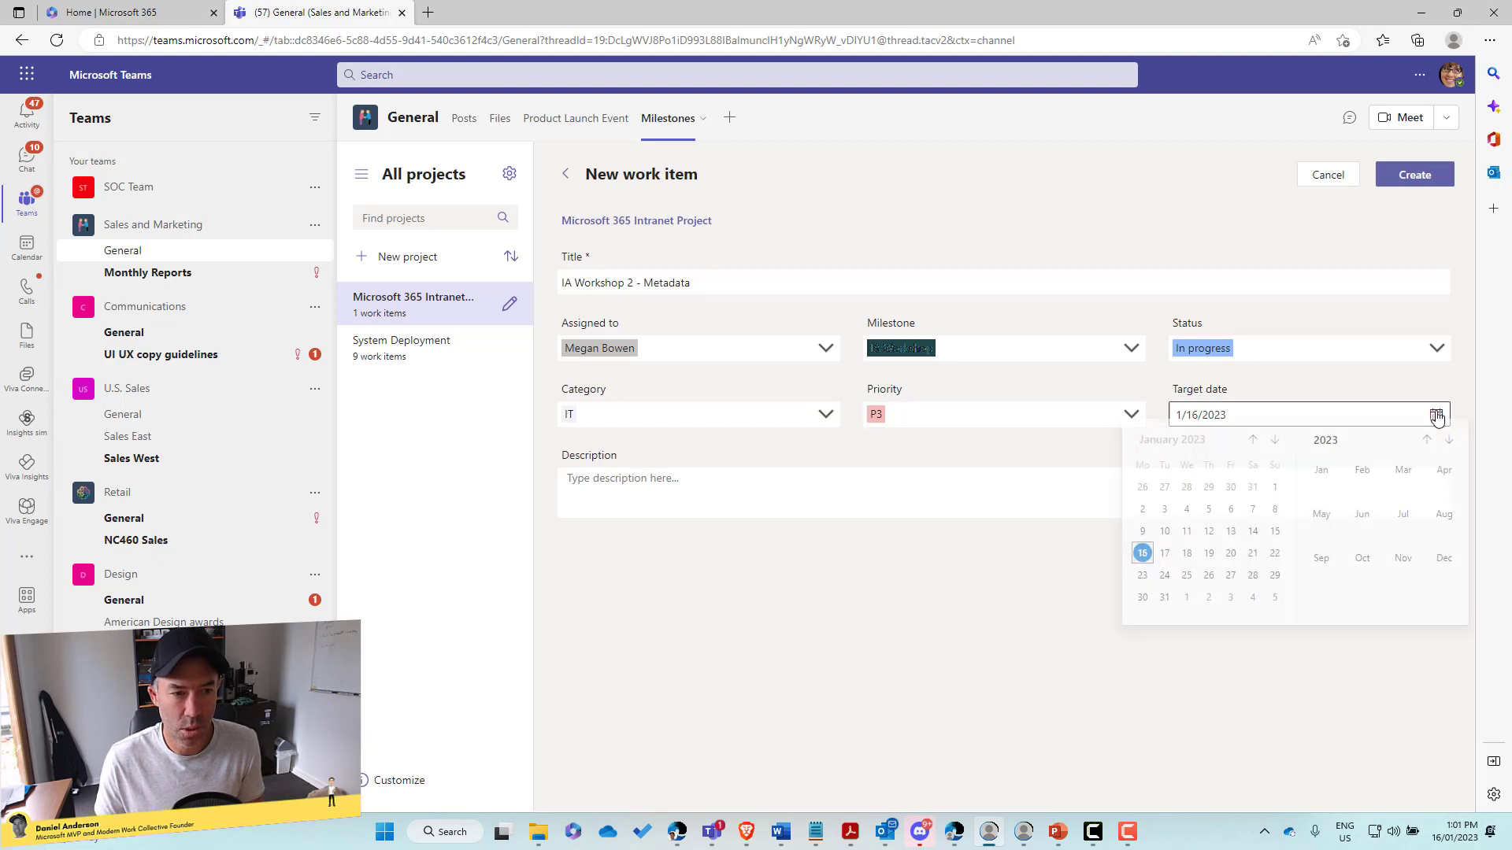
left_click(1143, 561)
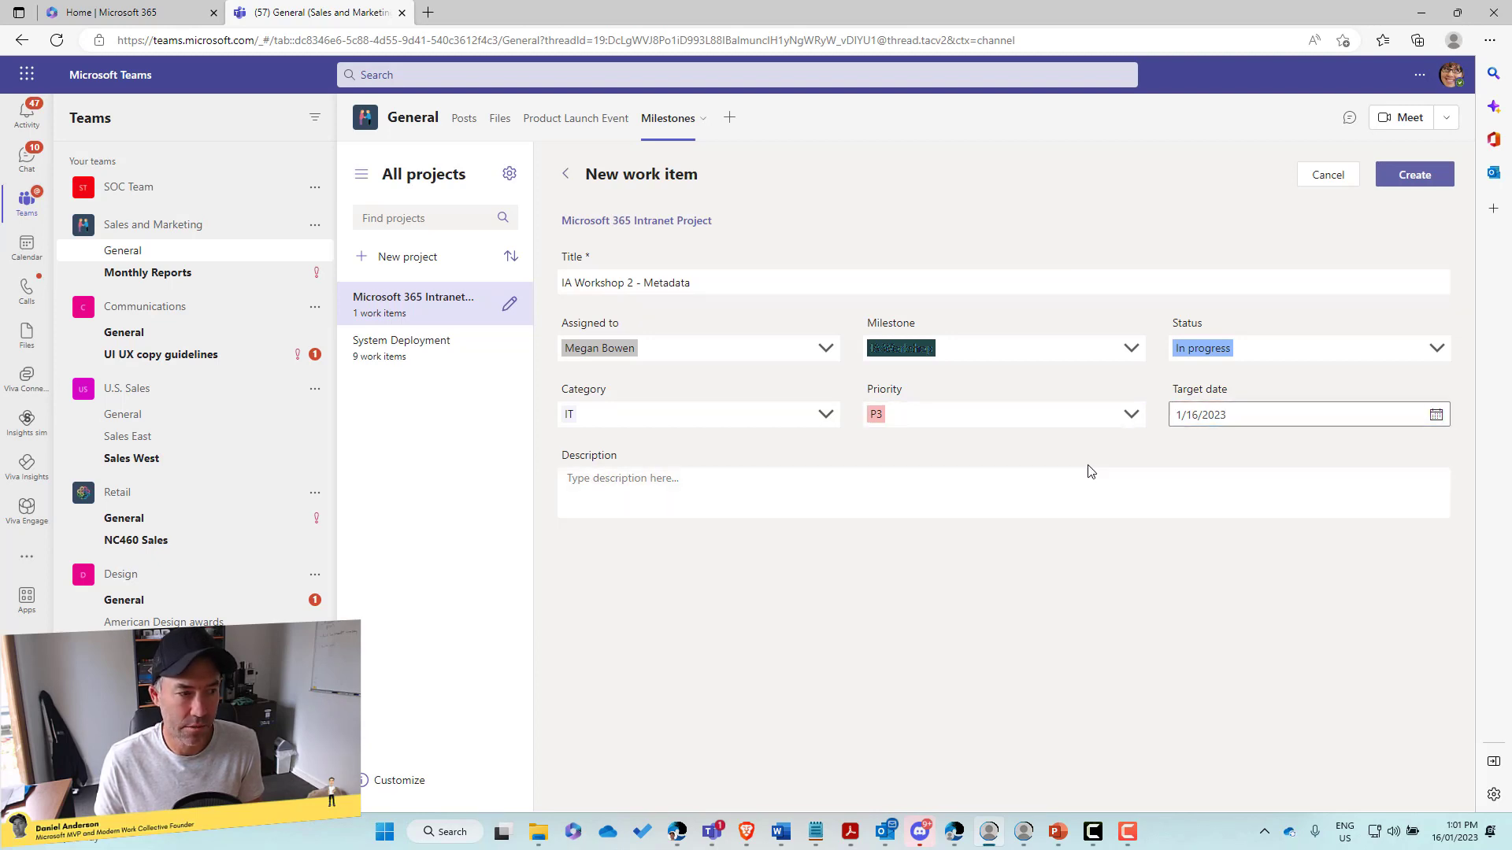
left_click(1395, 177)
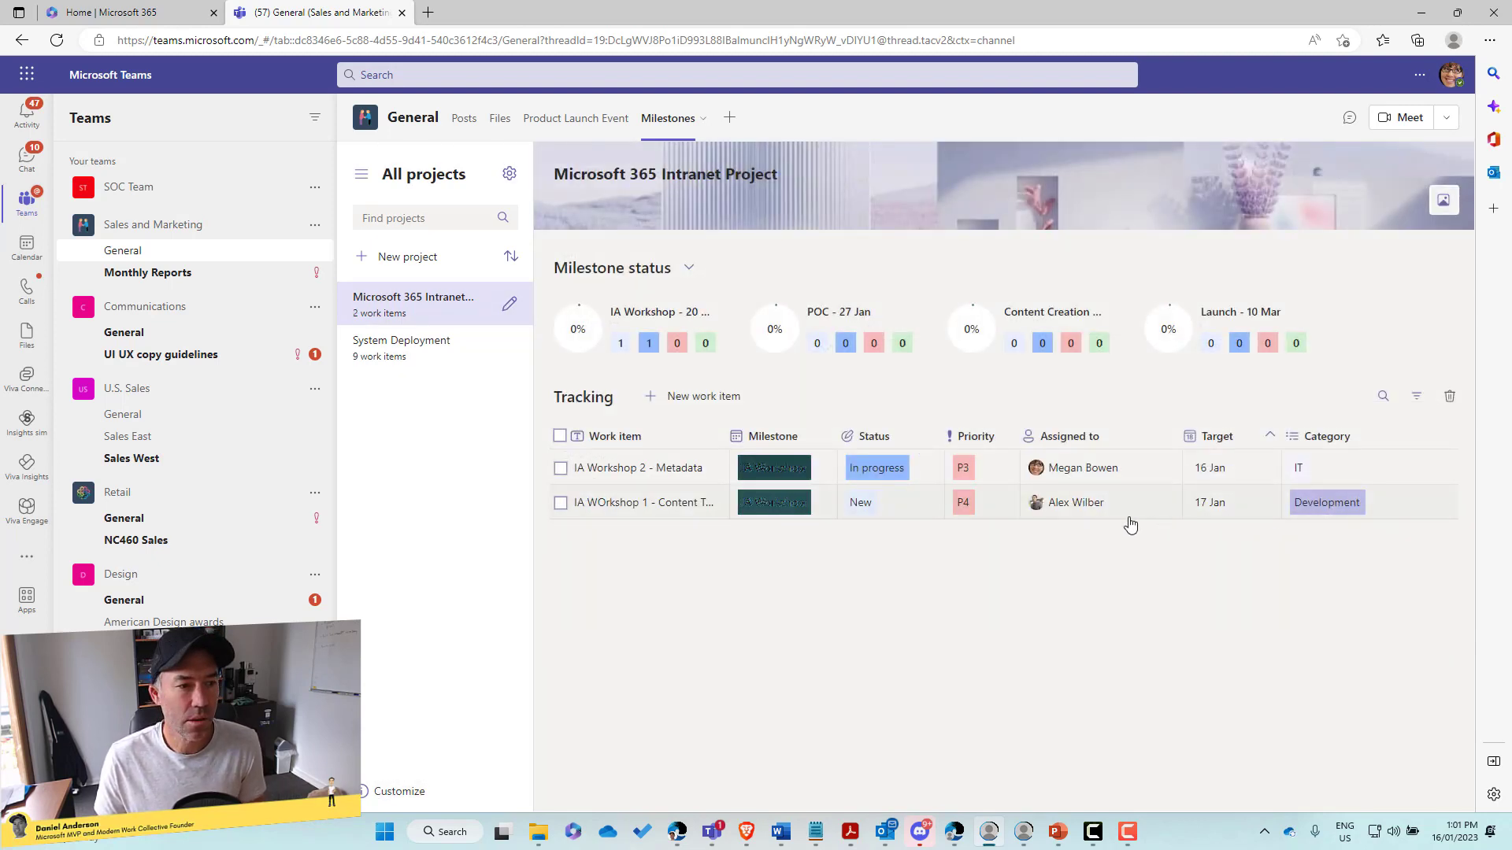
Step: Switch the project summary to Team status to examine work items per member, and return to Milestone status
left_click(671, 267)
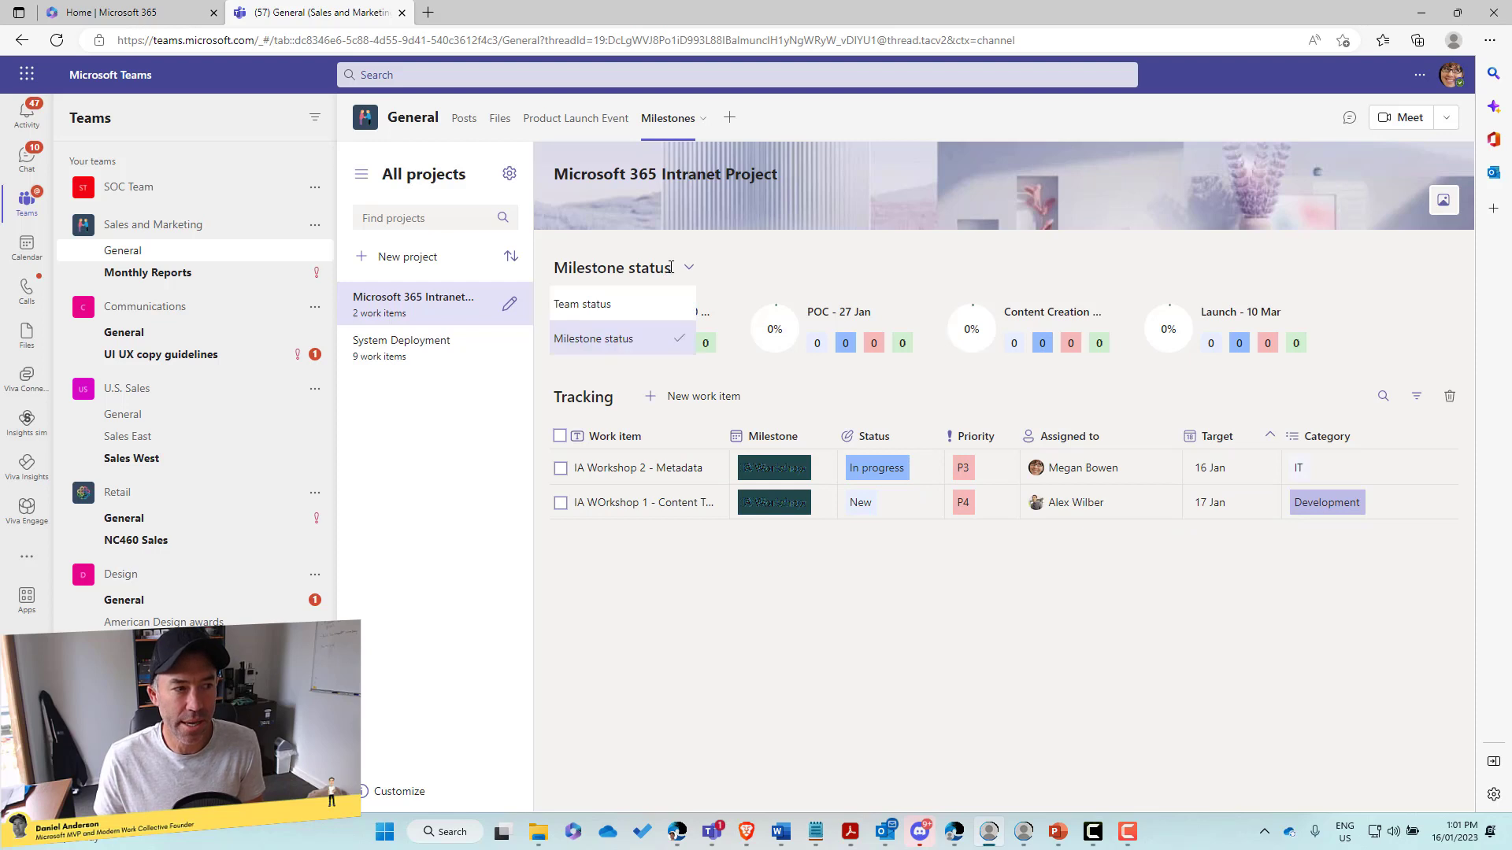
left_click(633, 312)
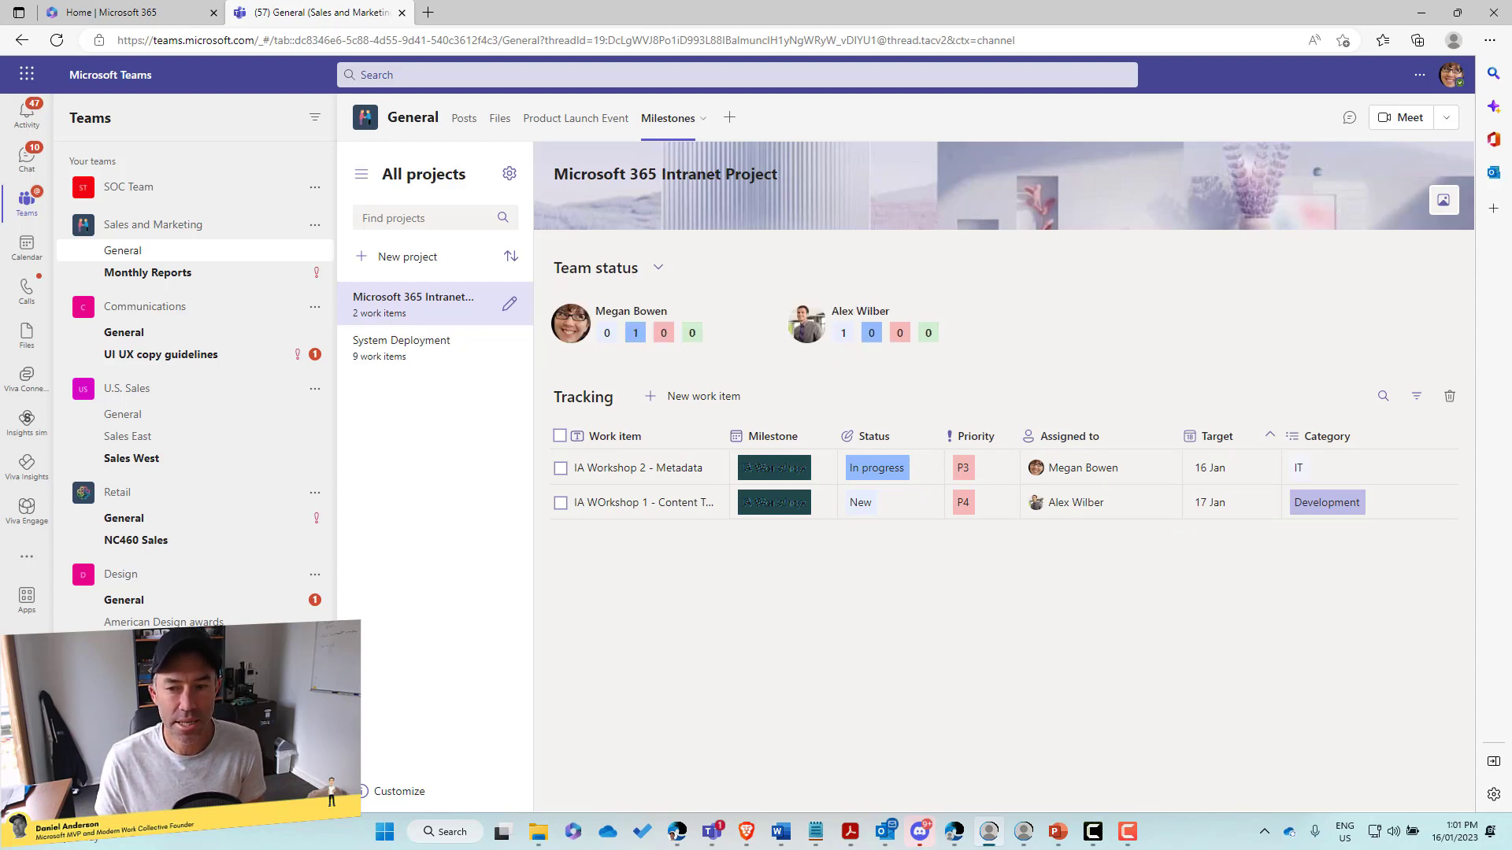
double_click(636, 334)
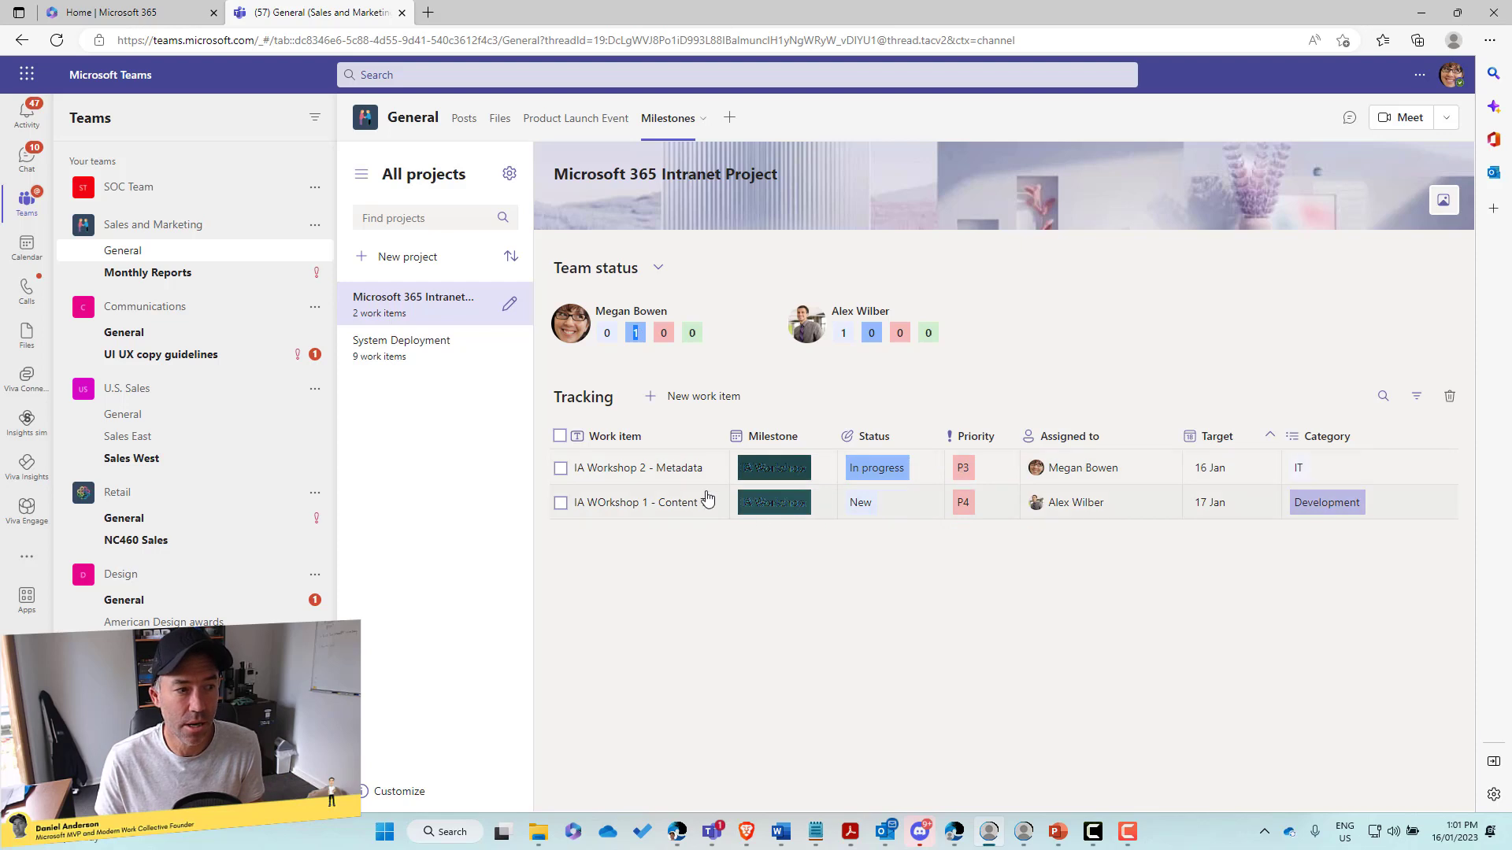
left_click(655, 269)
left_click(638, 350)
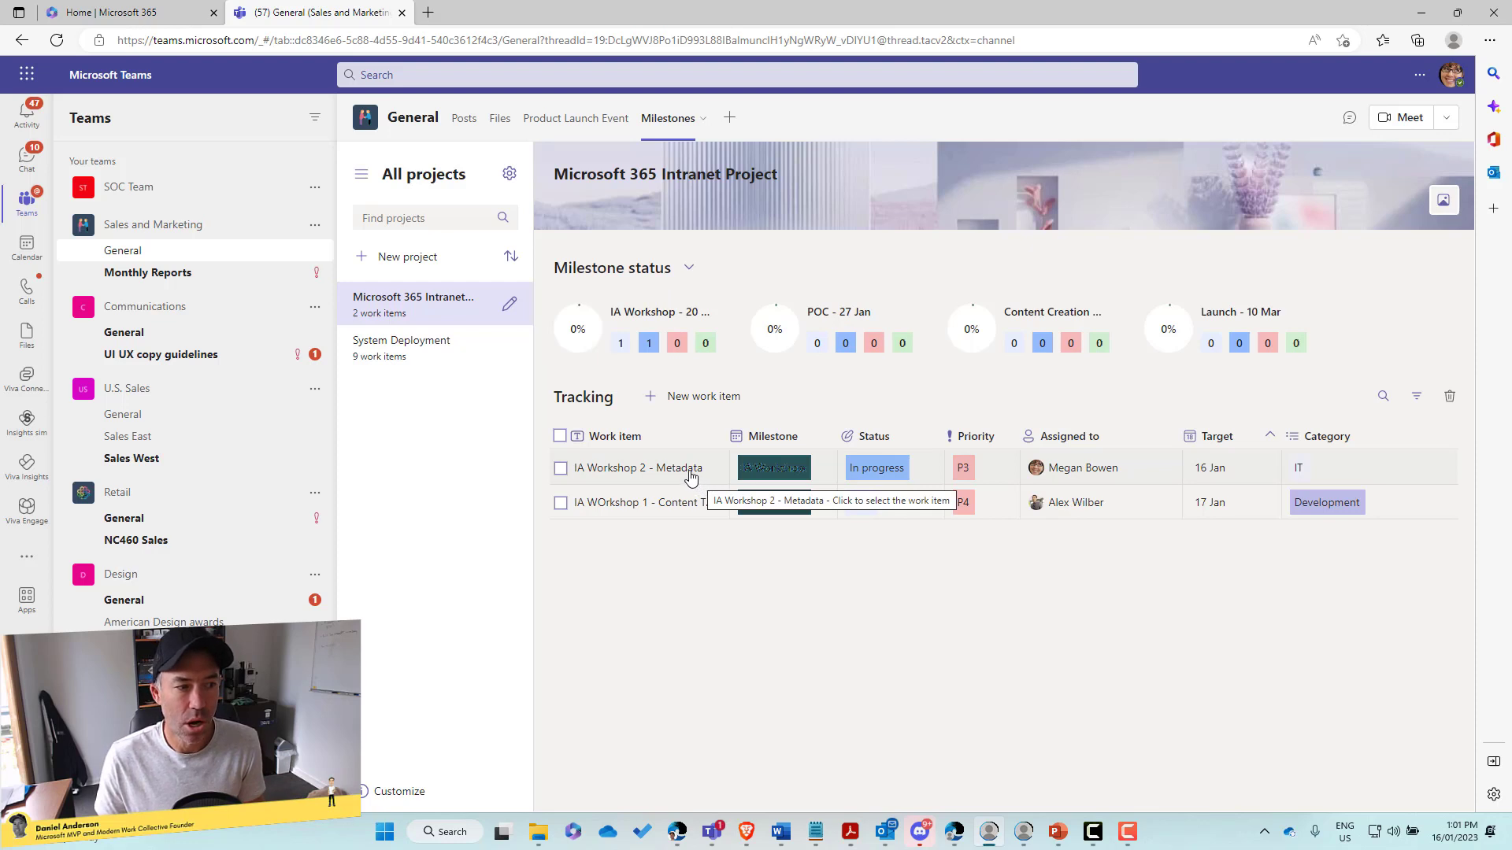
Step: Change the status of the "IA Workshop 2 - Metadata" work item to Blocked and save it
left_click(772, 468)
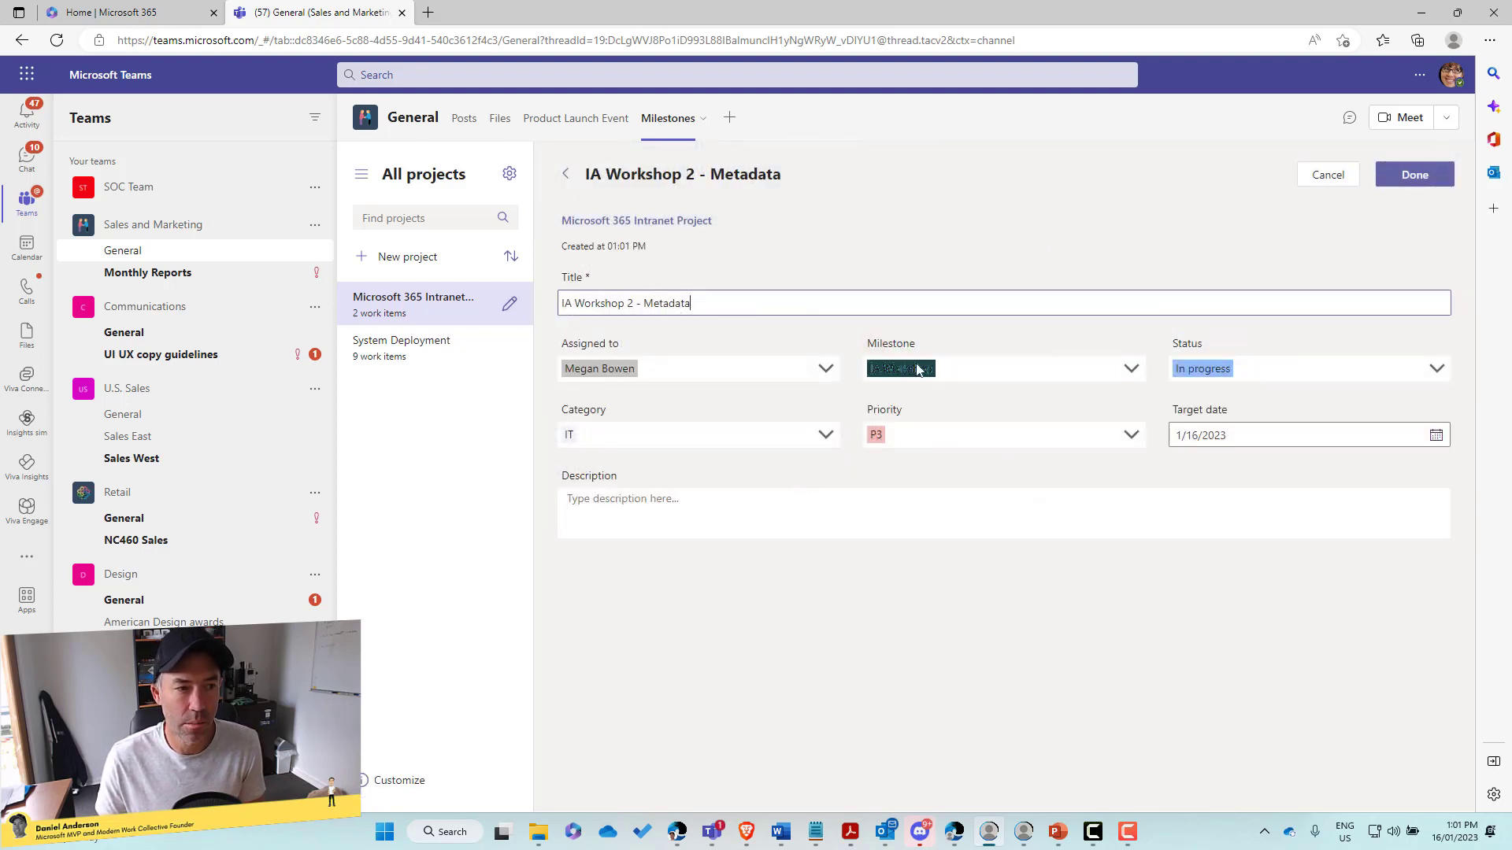
left_click(1249, 372)
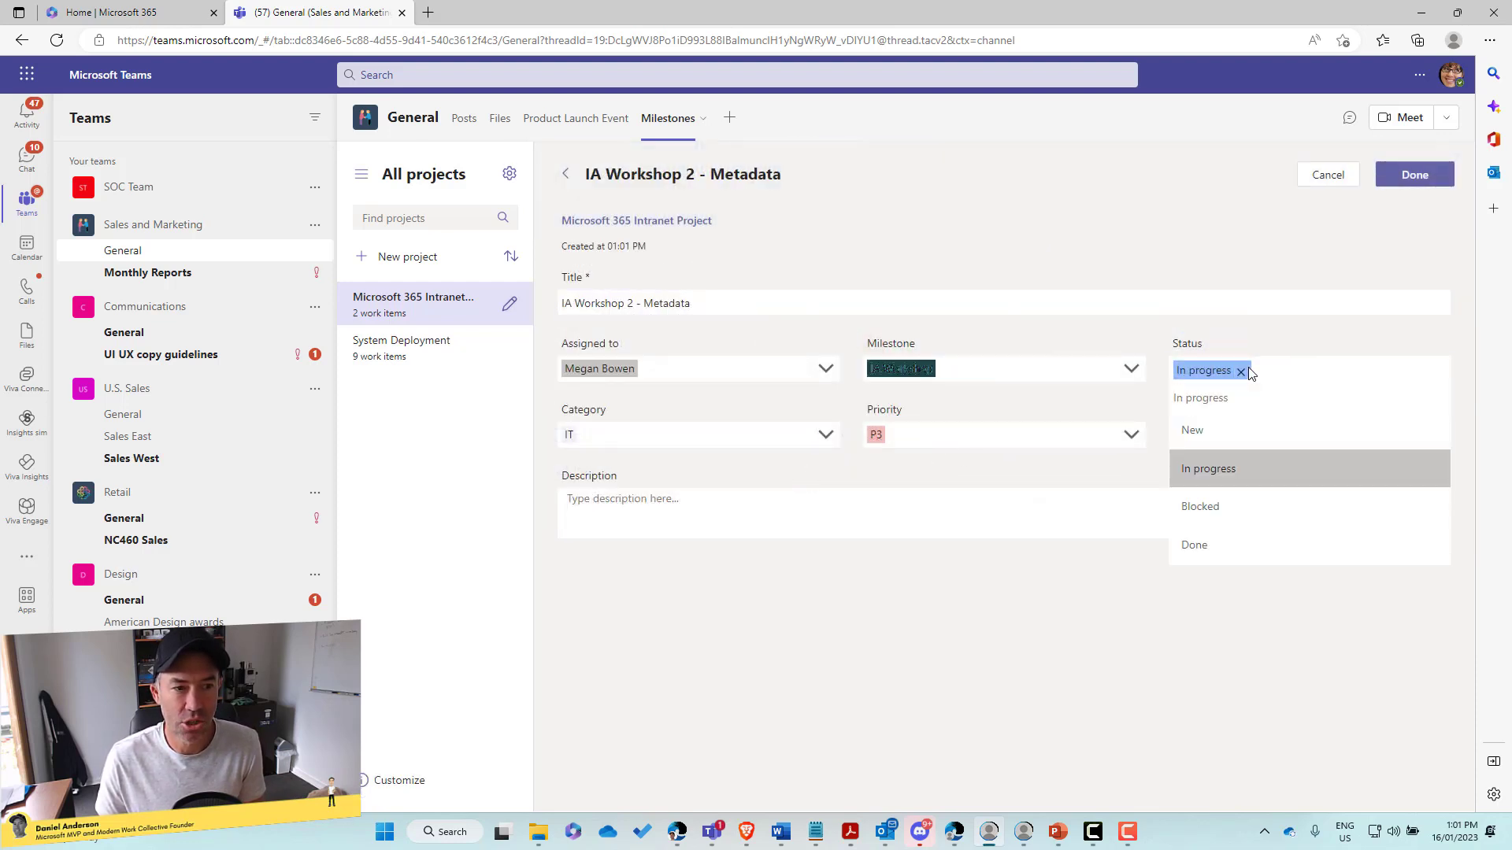
left_click(1228, 505)
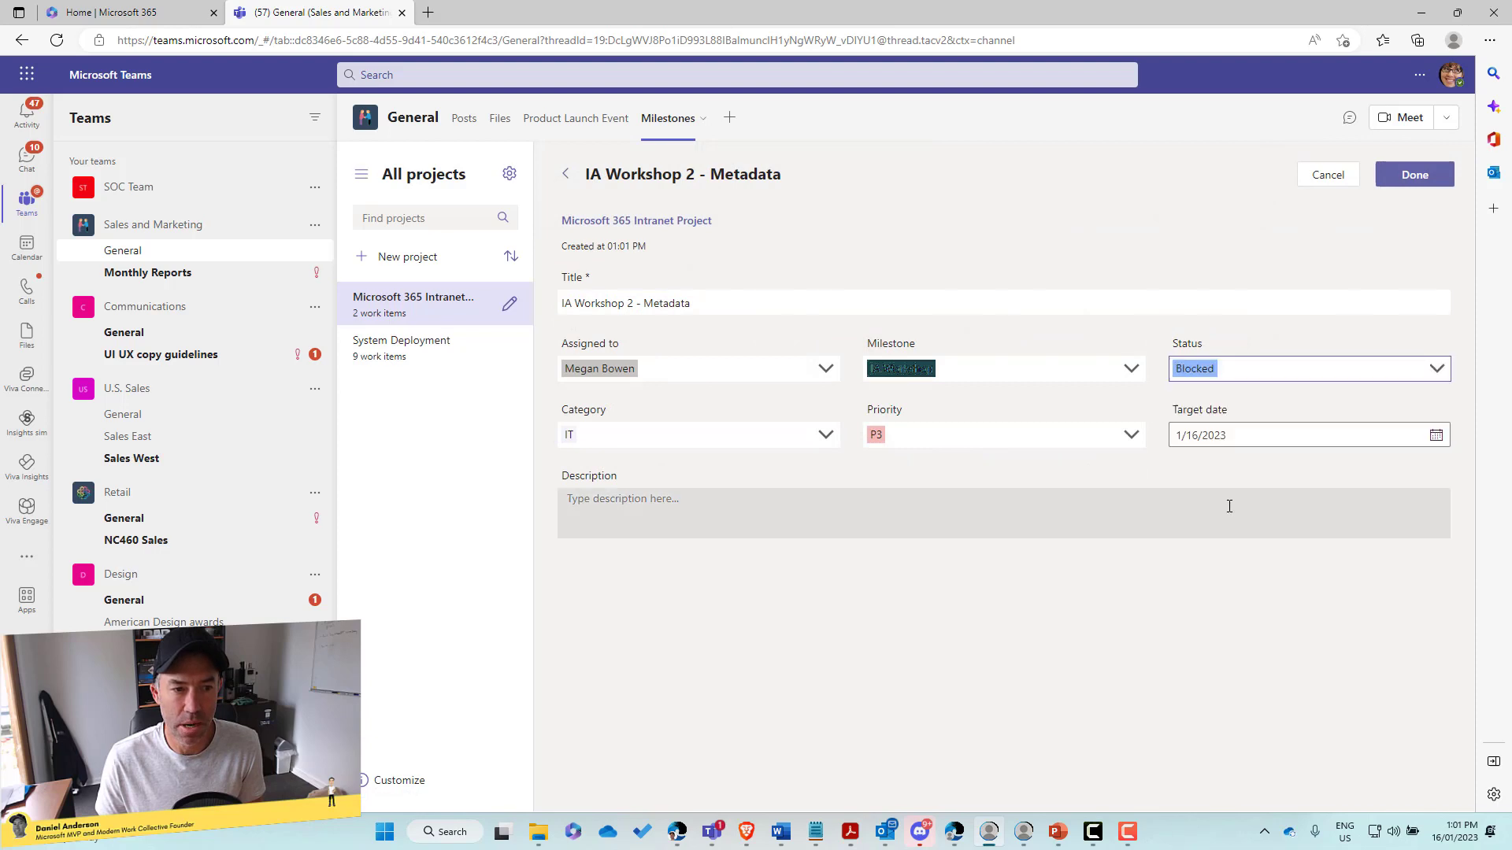
left_click(1413, 177)
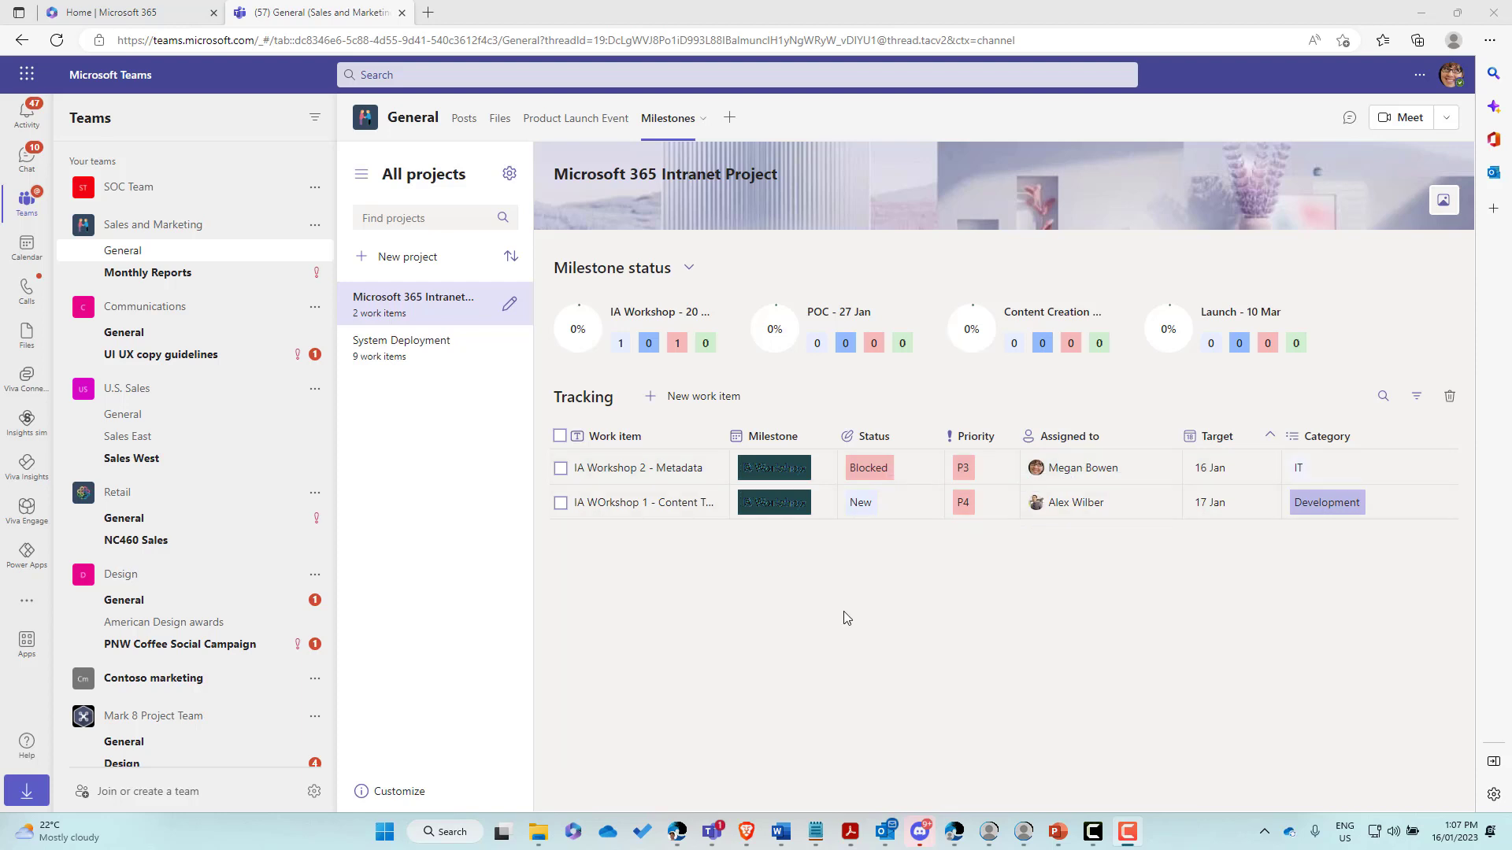
Step: Open the Microsoft 365 Intranet Project for editing
left_click(561, 471)
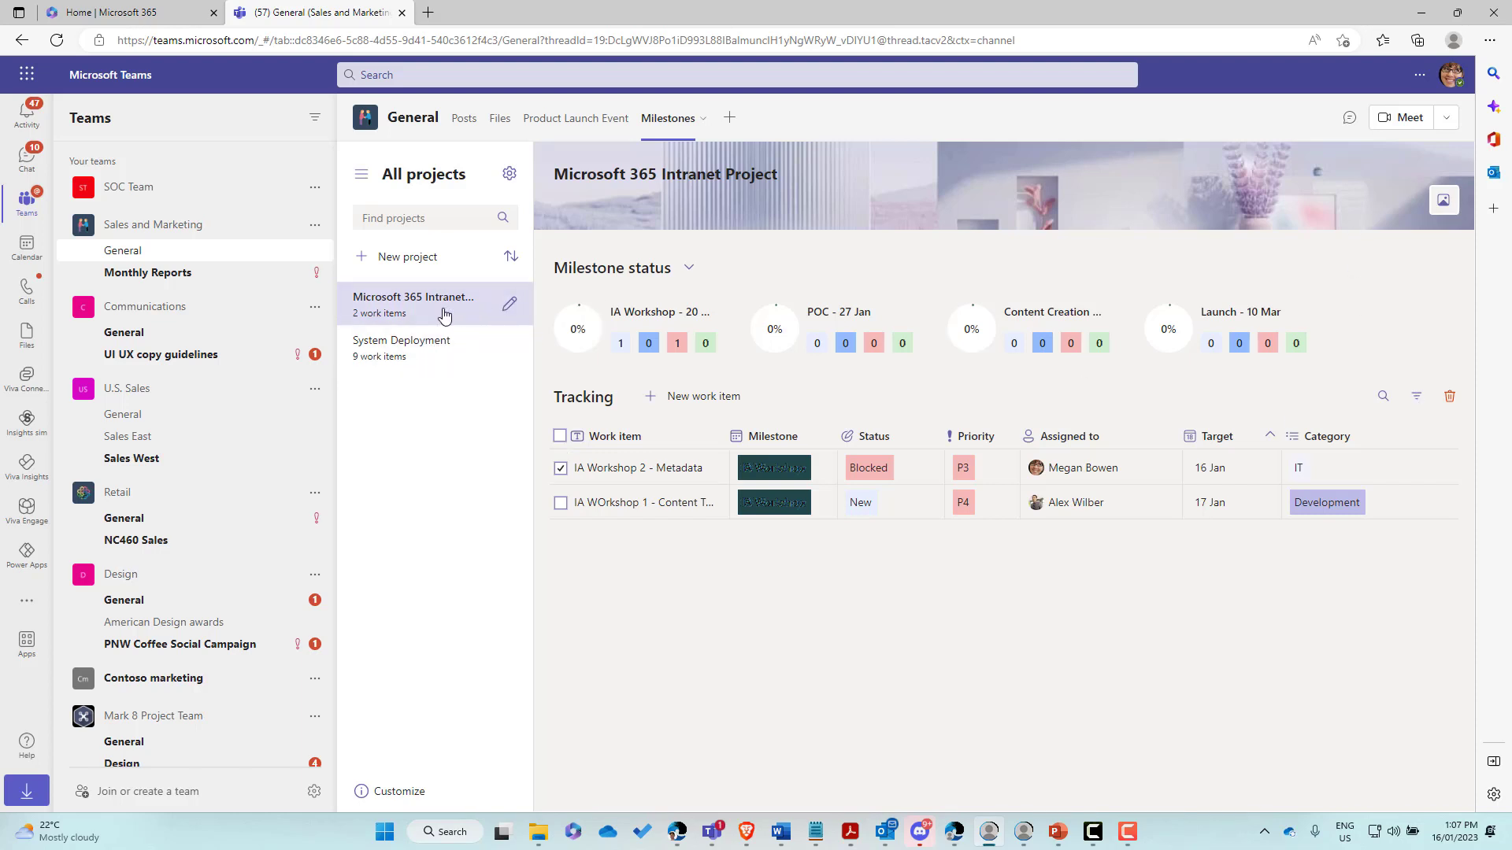
left_click(510, 307)
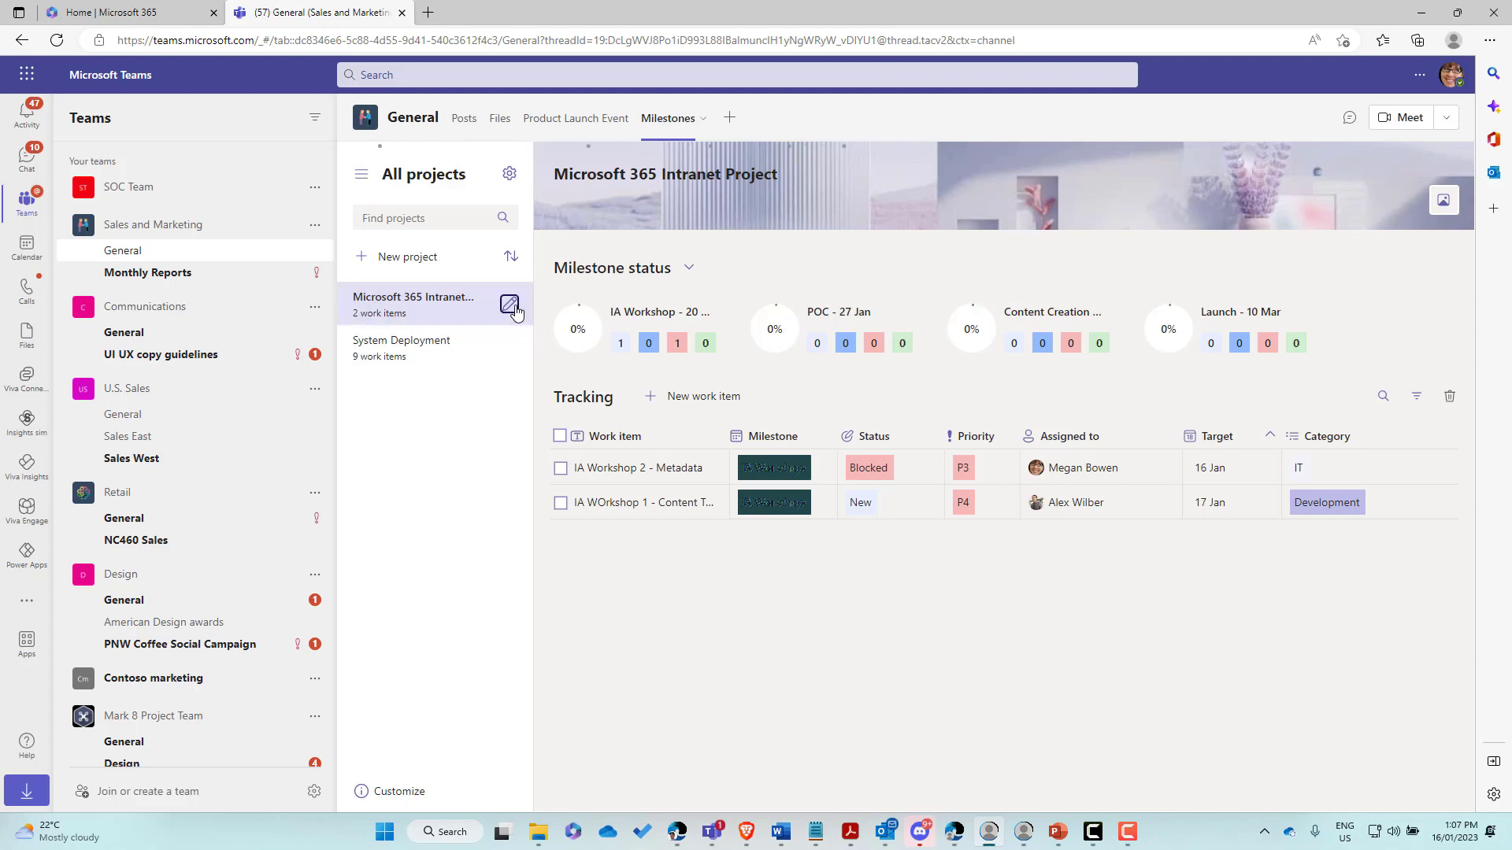